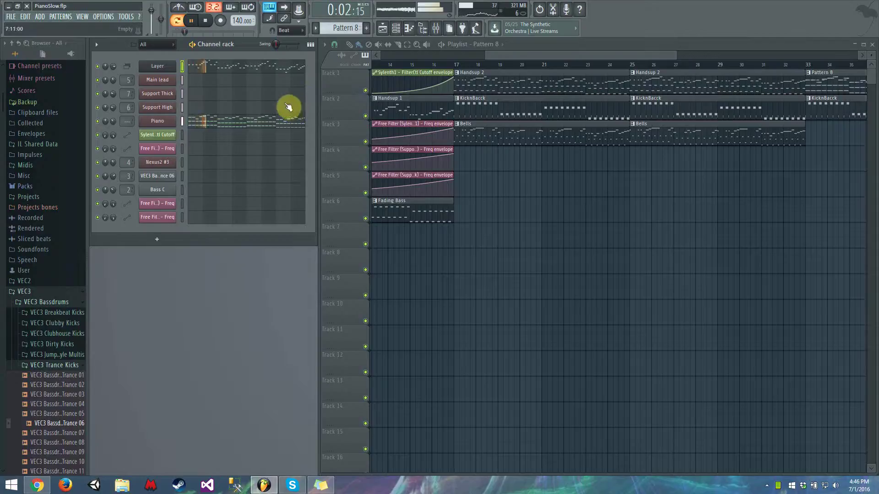
mouse_move(543, 59)
left_mouse_down()
mouse_move(638, 58)
mouse_move(687, 78)
mouse_move(555, 57)
left_mouse_up()
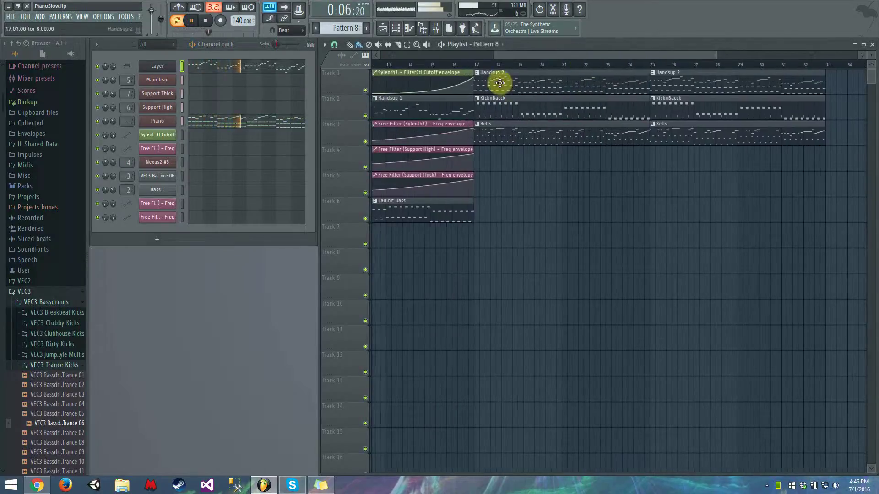
left_click_drag(492, 79, 488, 78)
left_click(341, 28)
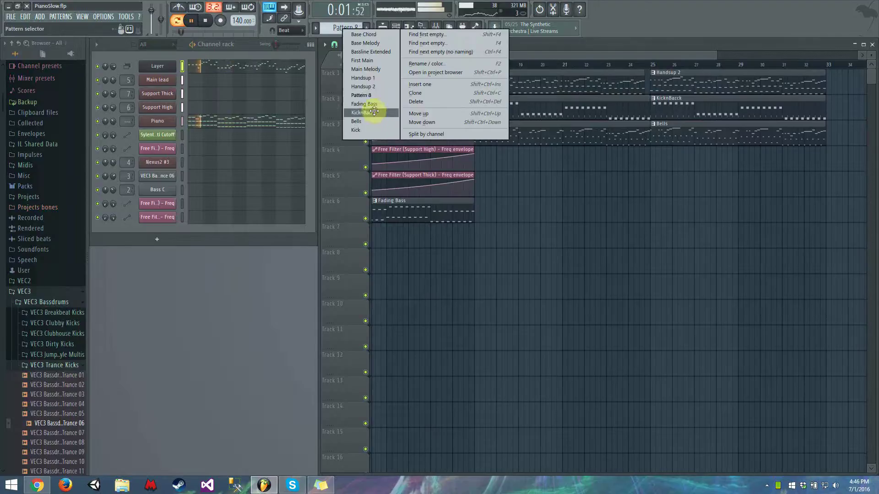
key("p")
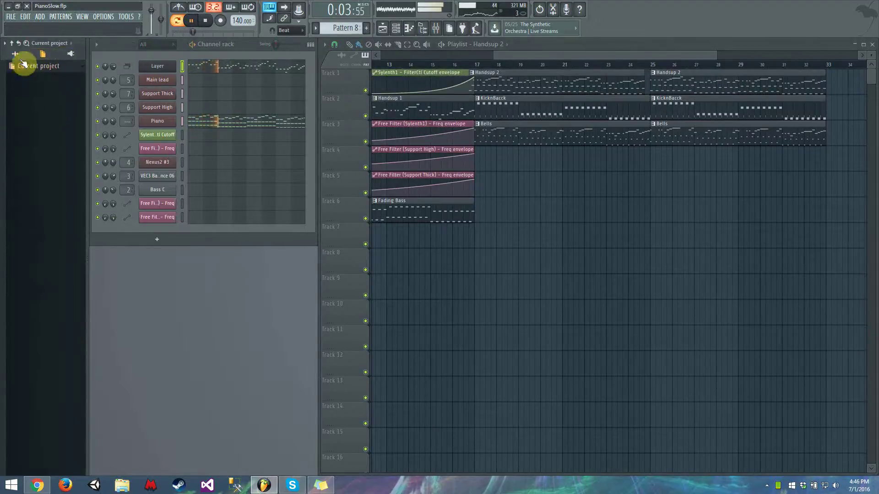
left_click(6, 44)
left_click(185, 306)
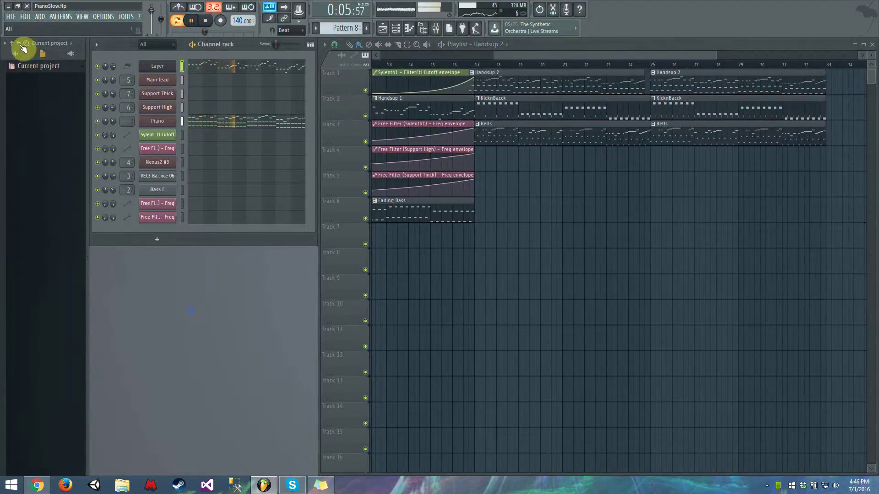
right_click(13, 70)
left_click(50, 58)
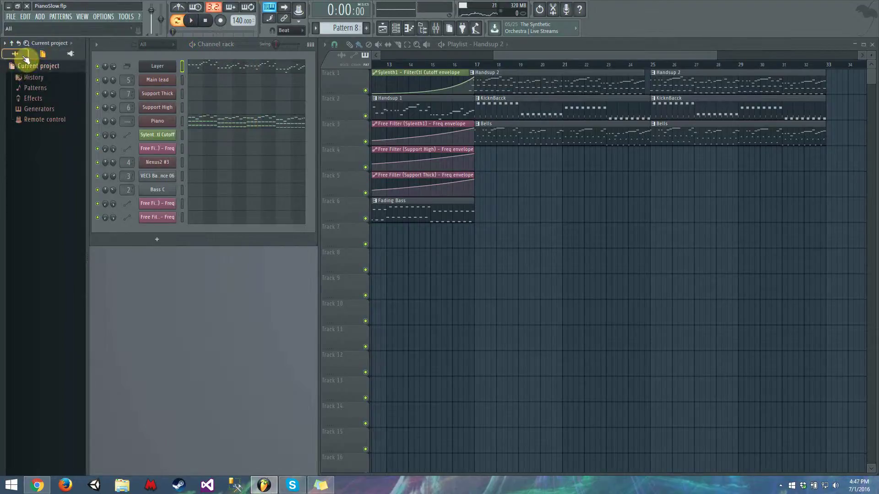
left_click(5, 44)
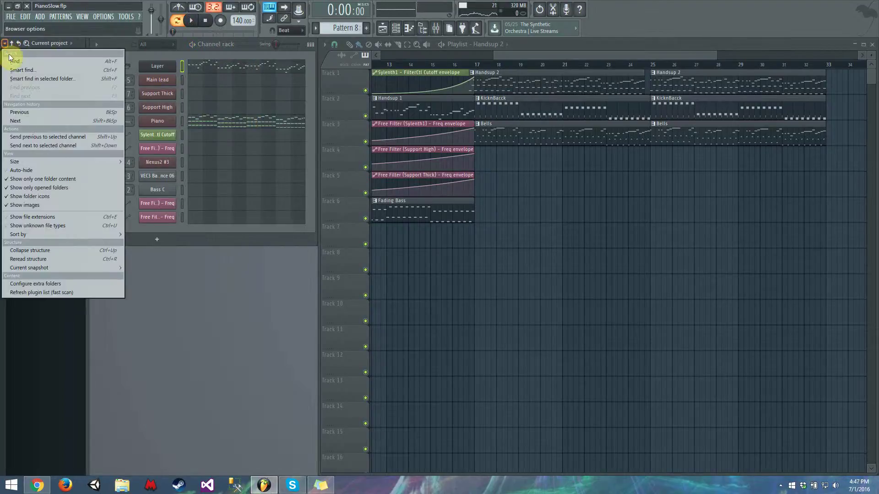
left_click(153, 325)
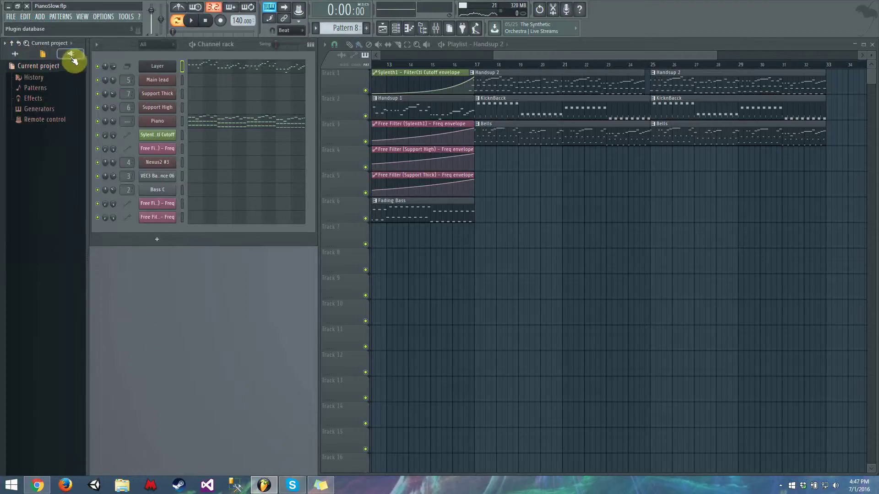
left_click(55, 48)
left_click(53, 60)
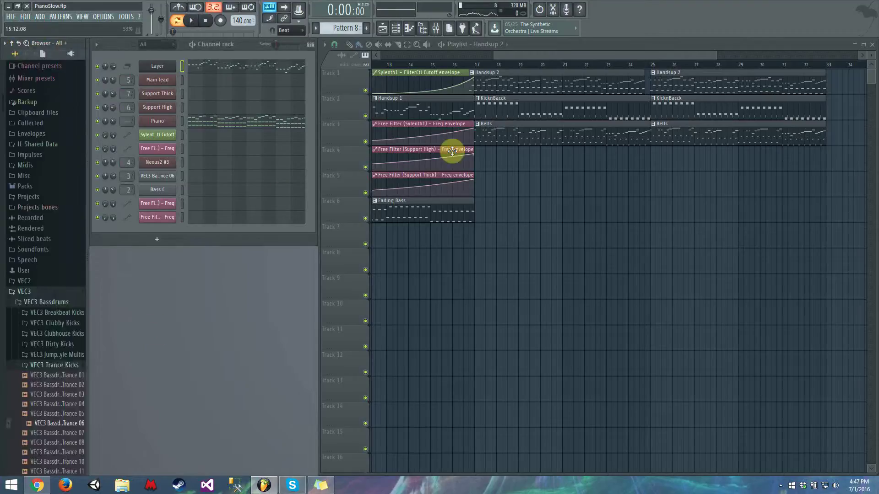
Make Handsup 2 the active pattern in pattern mode and clone it
left_click(504, 82)
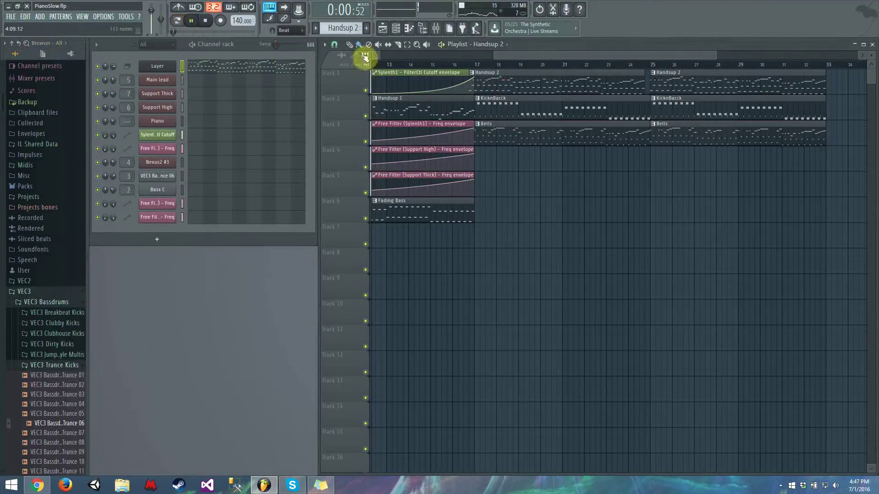
left_click(177, 20)
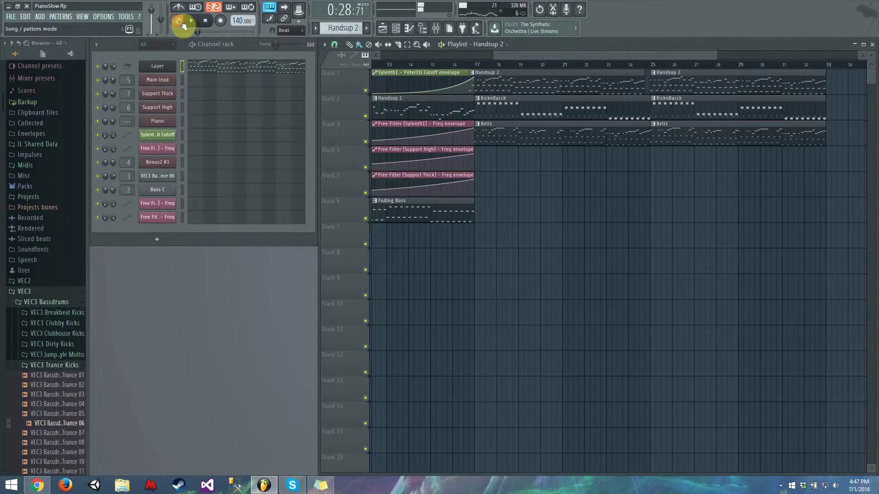
left_click(347, 28)
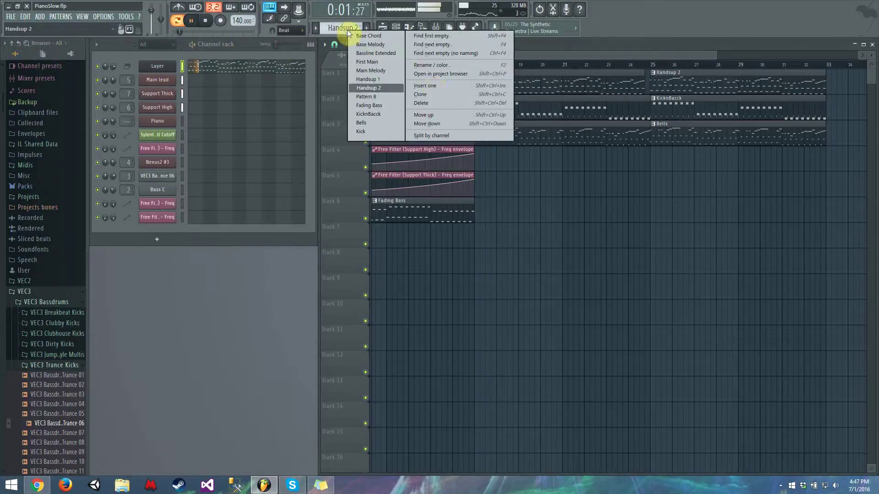
left_click(441, 94)
Open the Layer channel's piano roll for the cloned pattern and maximize the editor while it plays
left_click(223, 68)
key("space")
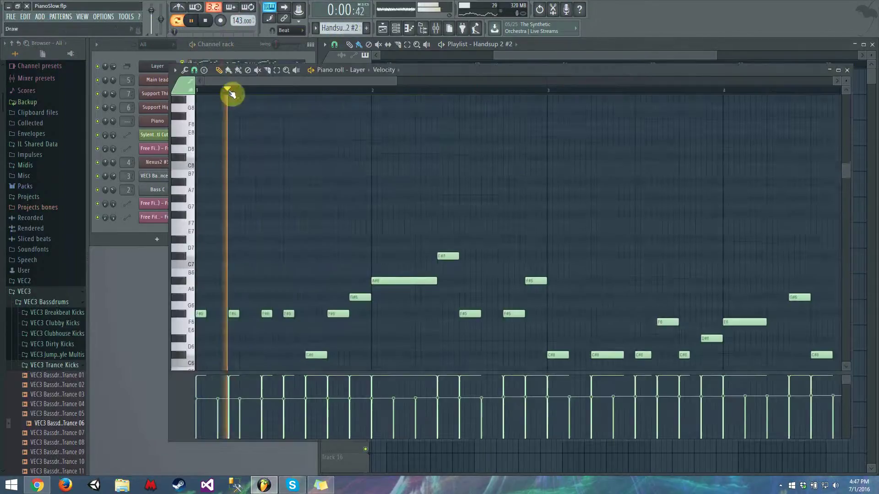
double_click(439, 71)
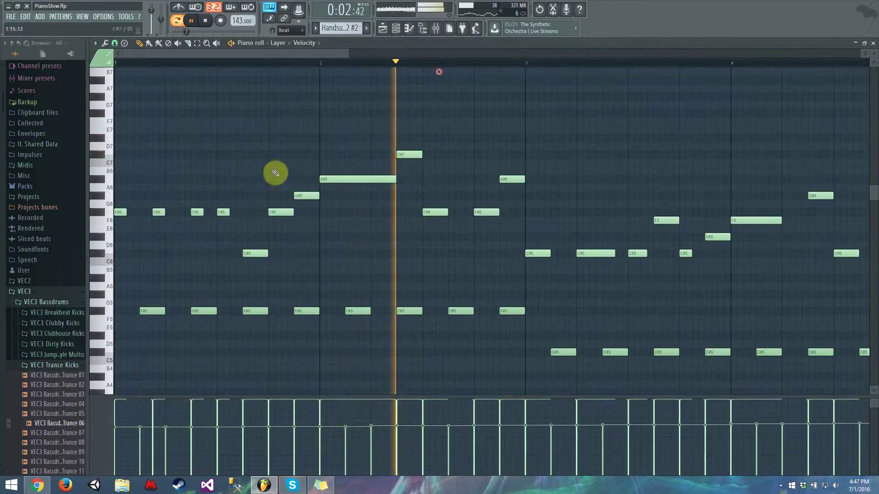
Move the second F#6 note of bar 1 to step 3, add a short F#6 at step 5, and audition it
key("space")
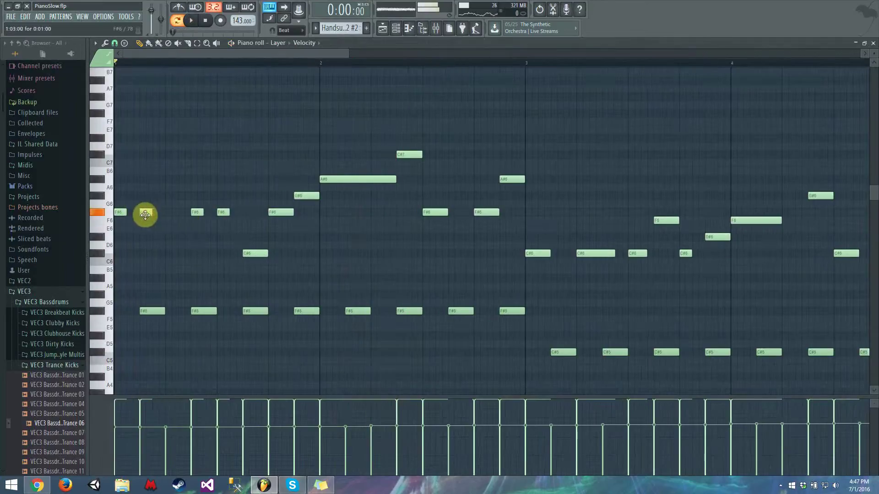
key("space")
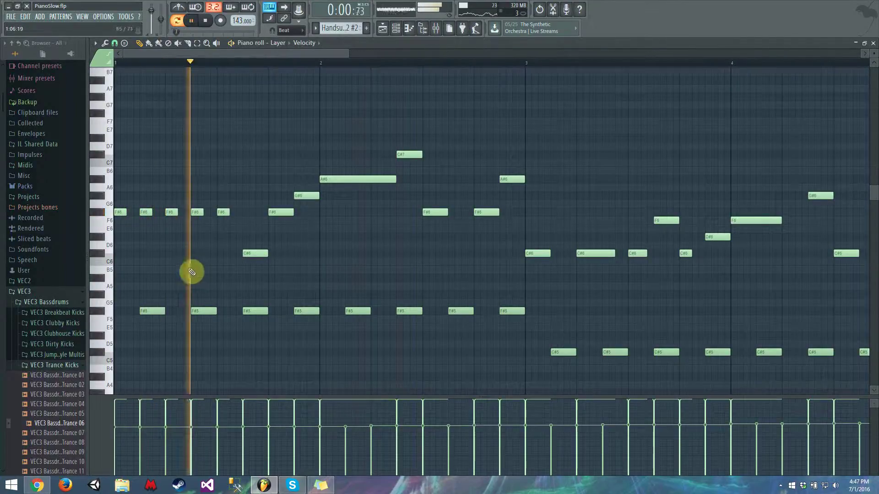
Rework the start of bar 1 with short notes alternating between F#6 and F6, placing F6 at steps 3 and 7, and audition it
key("space")
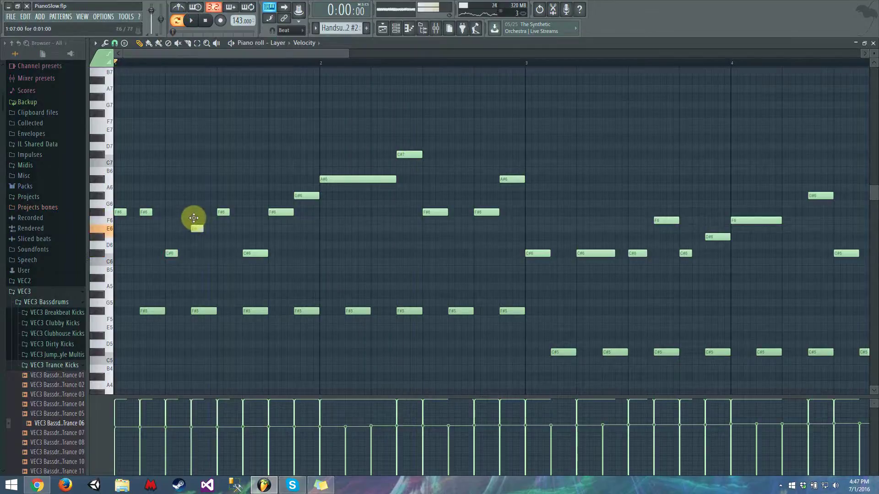
key("space")
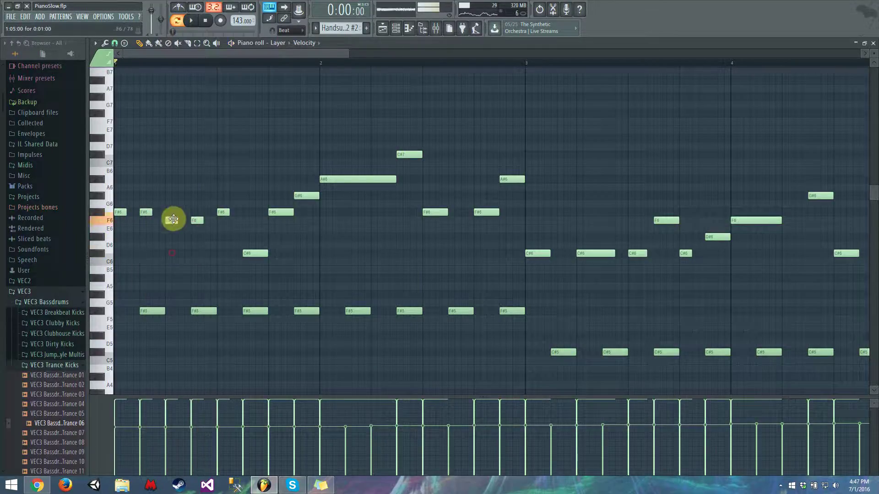
key("space")
left_click_drag(174, 211, 144, 214)
key("space")
key("space")
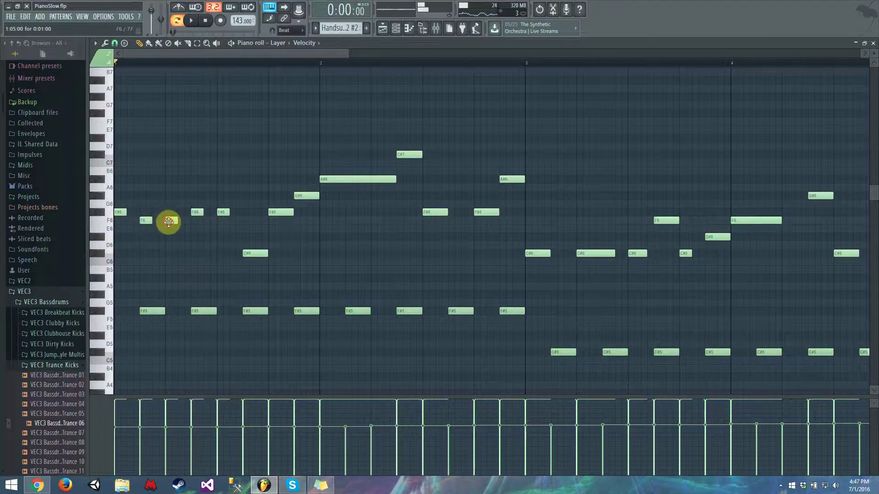
key("space")
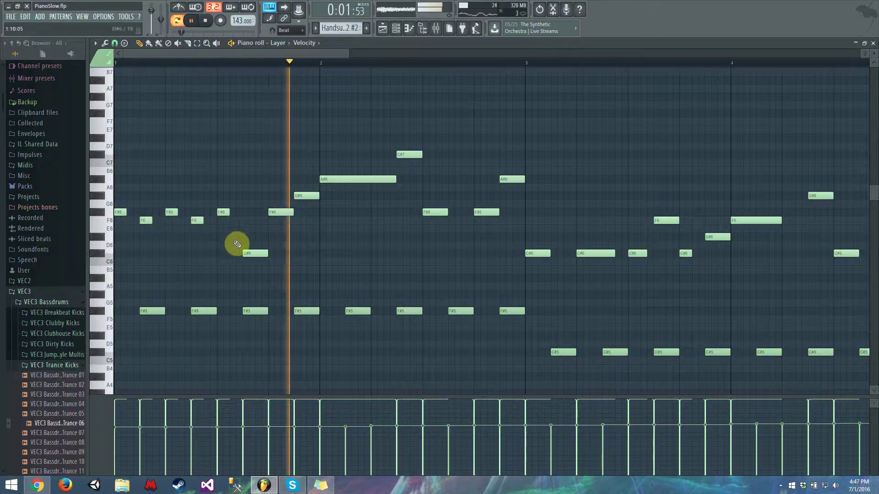
Try F6 and C#6 as alternative pitches for the notes at steps 9, 11 and 13 of bar 1
key("space")
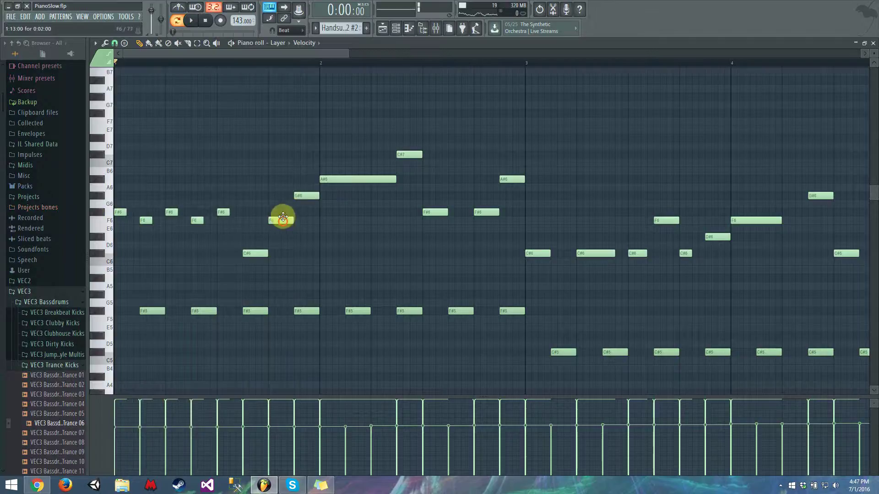
key("space")
left_click_drag(255, 252, 266, 214)
key("space")
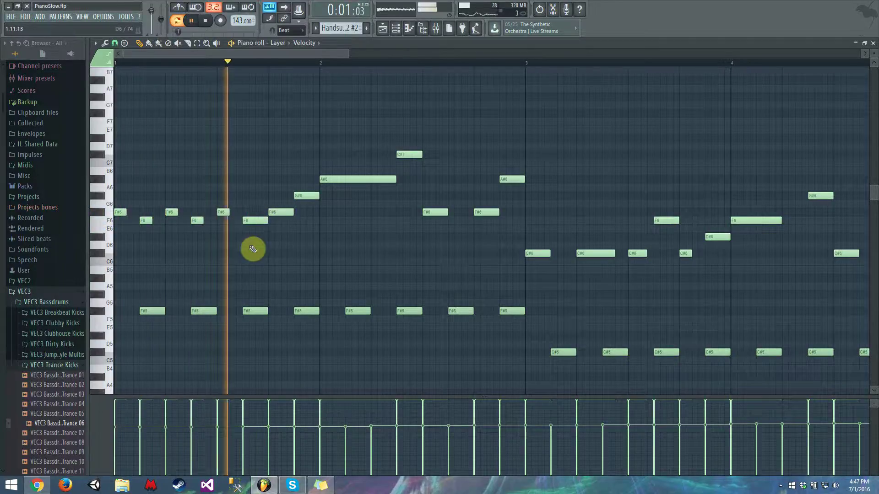
key("space")
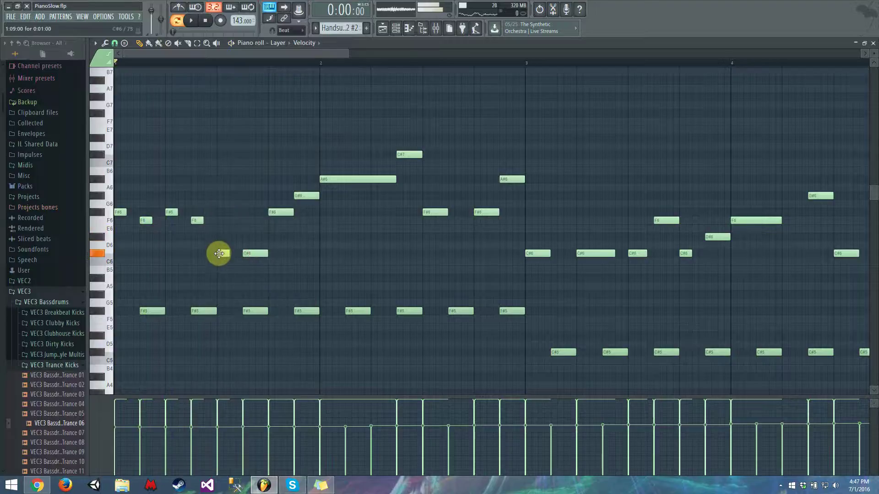
left_click_drag(254, 219, 252, 220)
key("space")
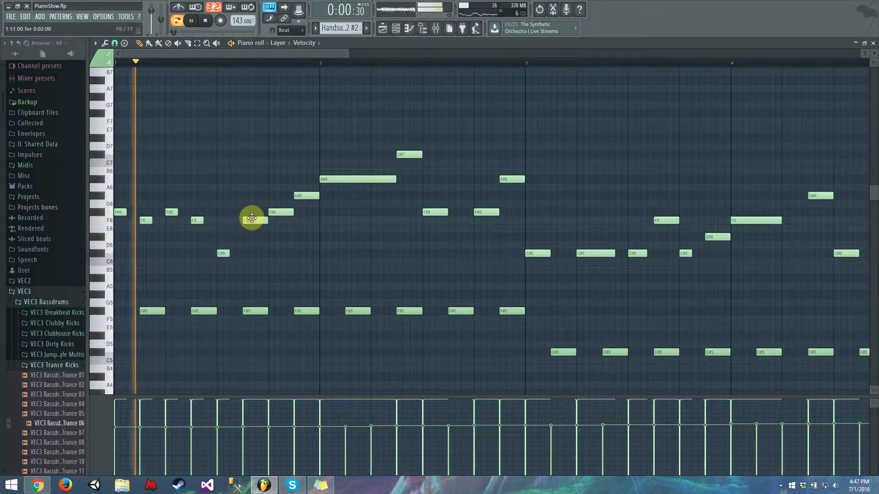
key("space")
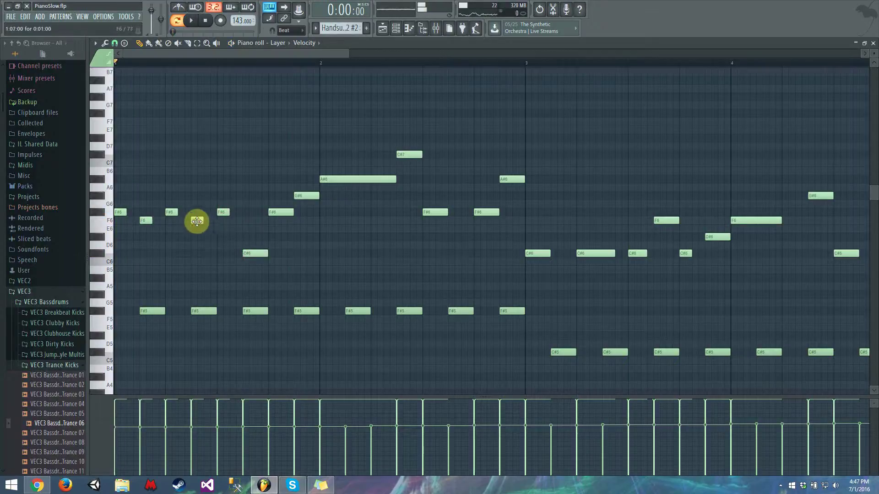
Raise the step 3 note of bar 1 to F#6, remove the step 5 note, and have F6 at step 7
left_click_drag(197, 221, 195, 234)
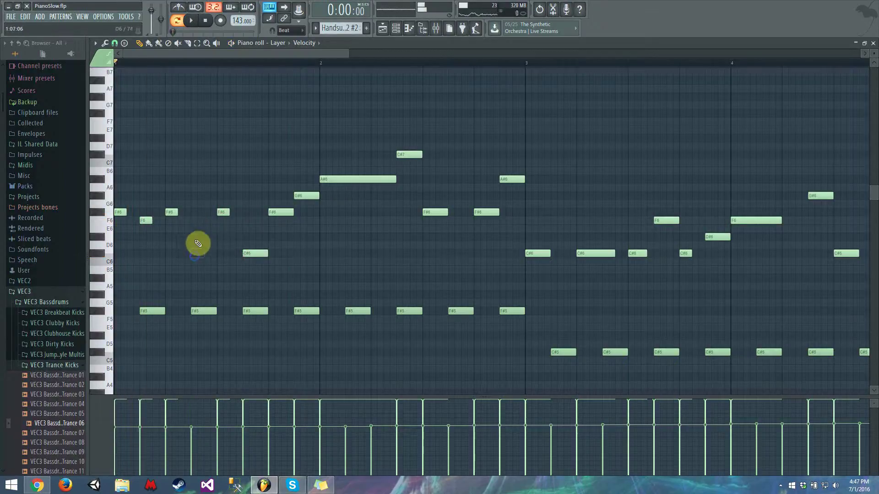
key("space")
key("space")
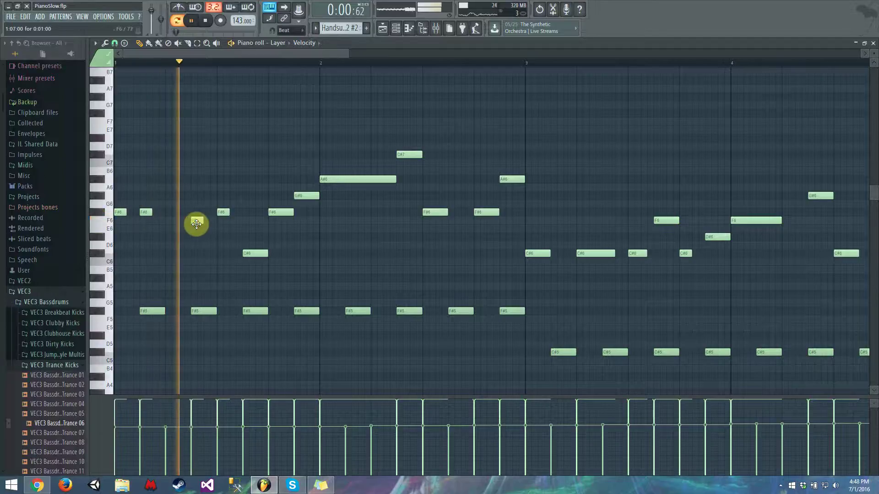
Try the short F6 note at step 5 of bar 1 instead of step 7
left_click_drag(197, 224, 173, 226)
key("space")
key("space")
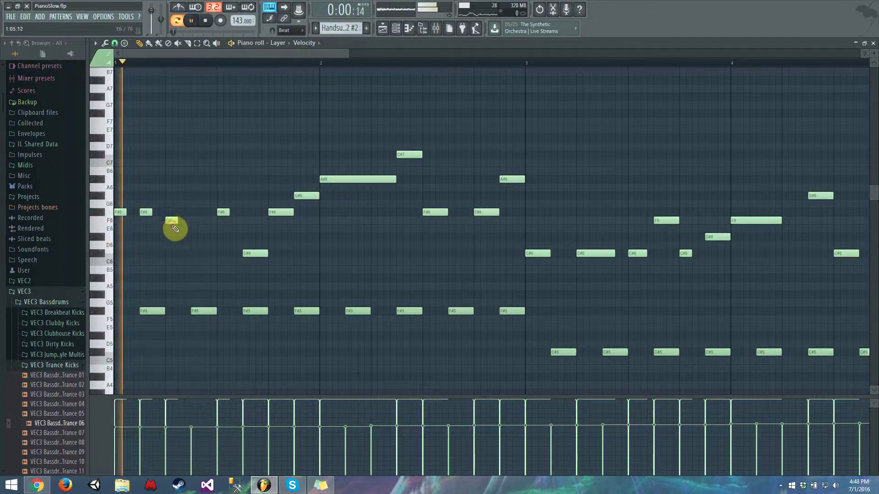
key("space")
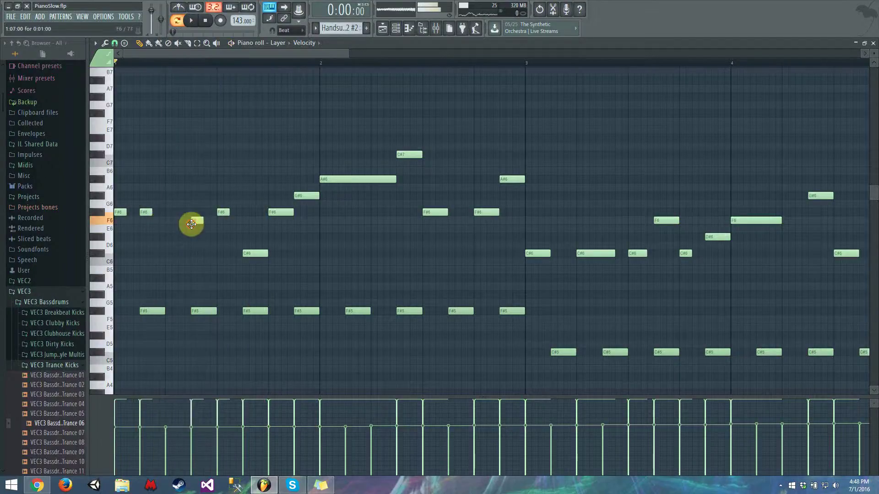
key("space")
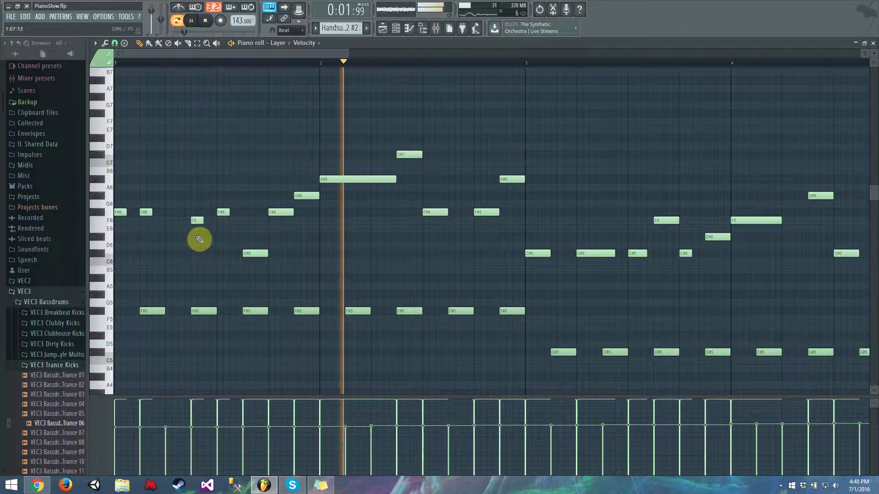
Add a short F#6 note at step 5 of bar 1 and audition the melody
key("space")
left_click(167, 212)
key("space")
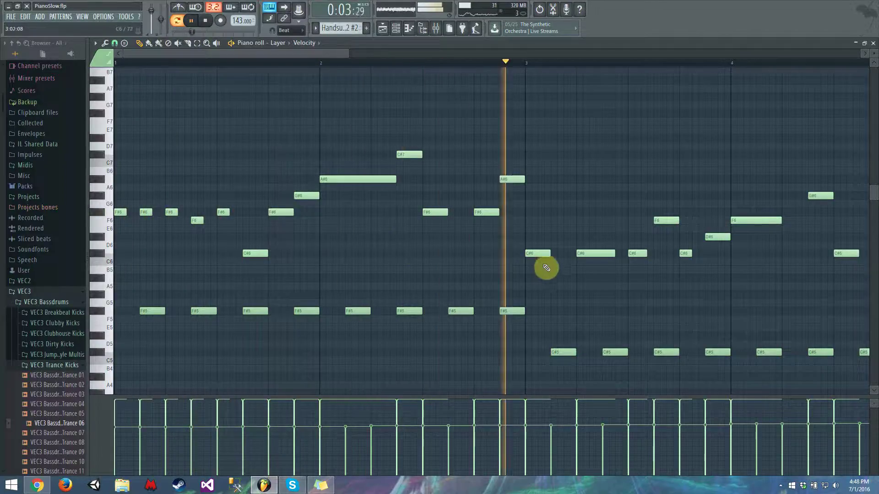
Start bar 3 with short C#6 notes at steps 1, 3 and 5 and a D#6 at step 7, and audition it
left_click_drag(546, 268, 559, 255)
key("space")
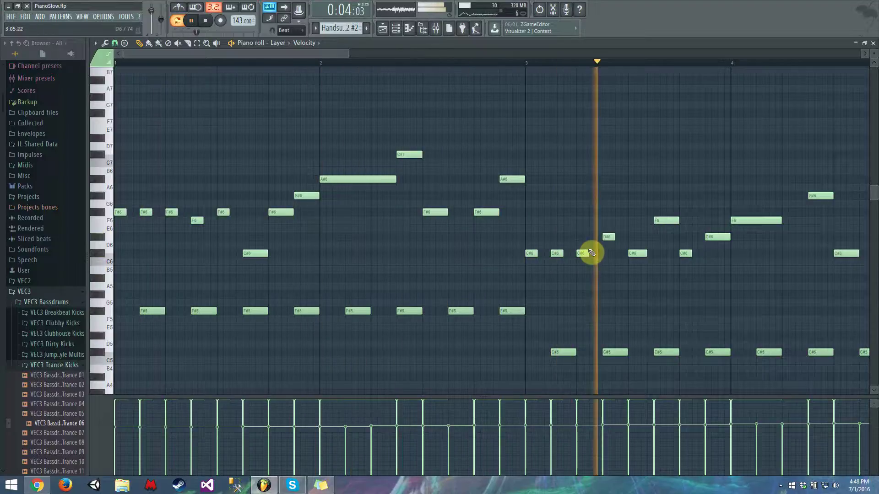
Shorten the bar 3 note at step 9 and raise it to F6, and raise the step 11 note to F#6
key("space")
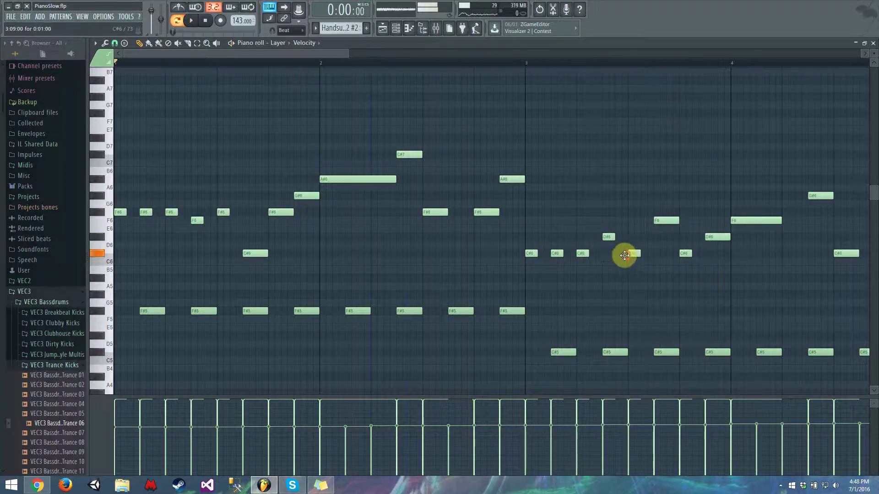
key("space")
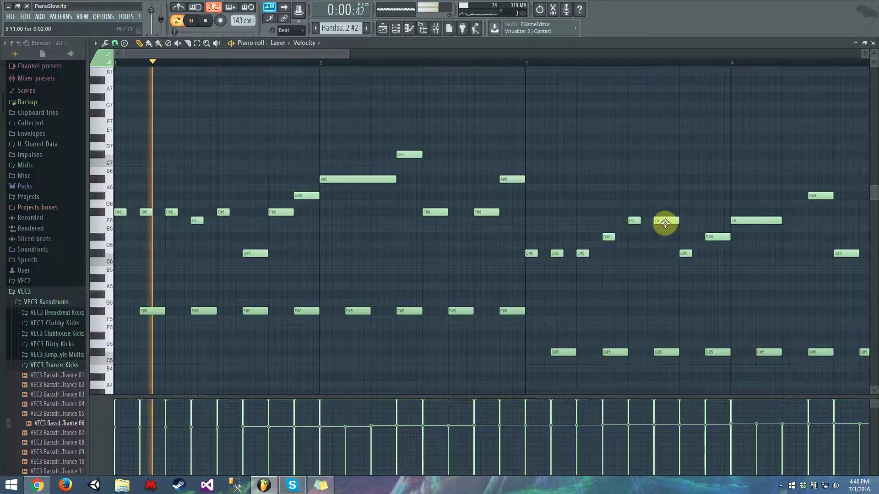
left_click_drag(662, 221, 662, 212)
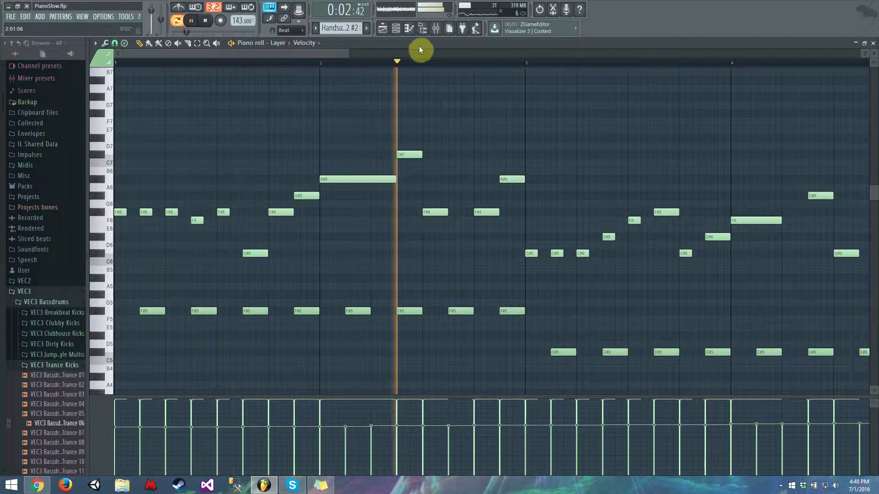
left_click_drag(313, 55, 432, 55)
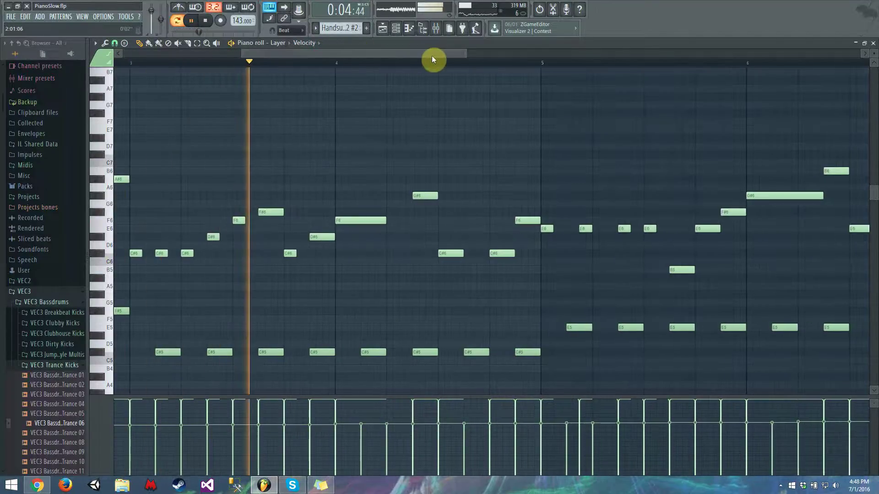
Raise the bar 3 note at step 13 to F6, and rework bar 5 with short E6 notes at steps 3 and 7 and D#6 at step 5
key("space")
left_click_drag(294, 251, 292, 214)
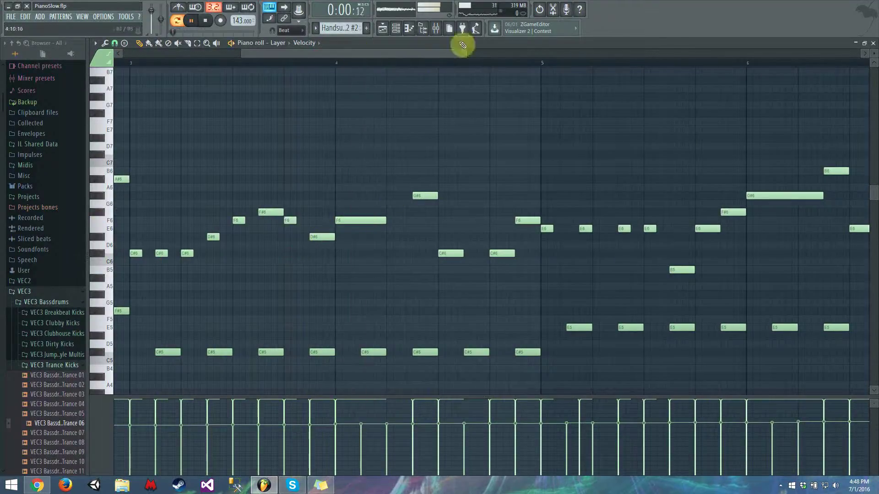
left_click_drag(460, 53, 196, 52)
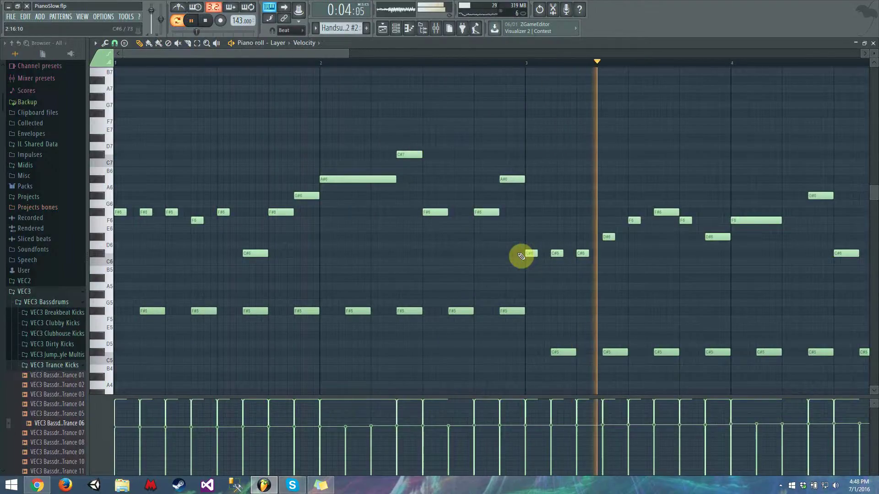
left_click_drag(310, 52, 457, 61)
key("space")
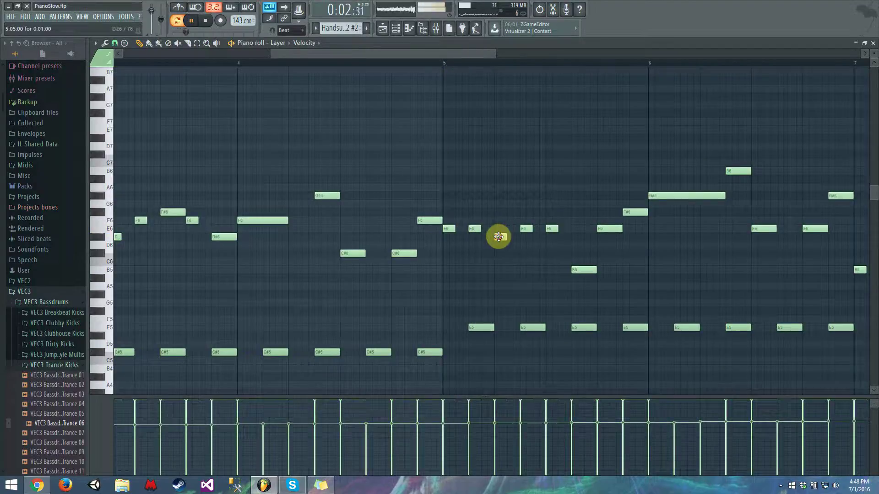
Lower the bar 3 note at step 11 to D#6 and the short bar 5 note at step 5 to C#6
left_click_drag(436, 55, 360, 71)
key("space")
left_click(372, 212)
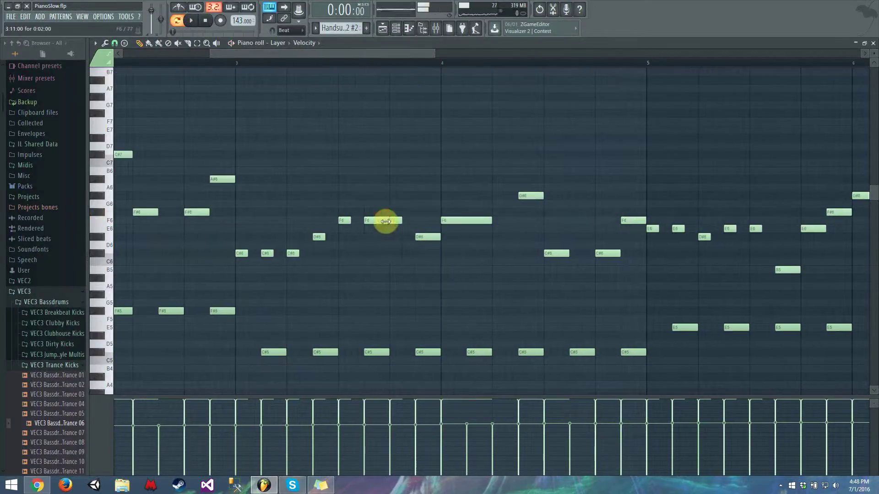
left_click(836, 486)
mouse_move(321, 53)
left_mouse_down()
mouse_move(345, 60)
mouse_move(335, 61)
left_mouse_up()
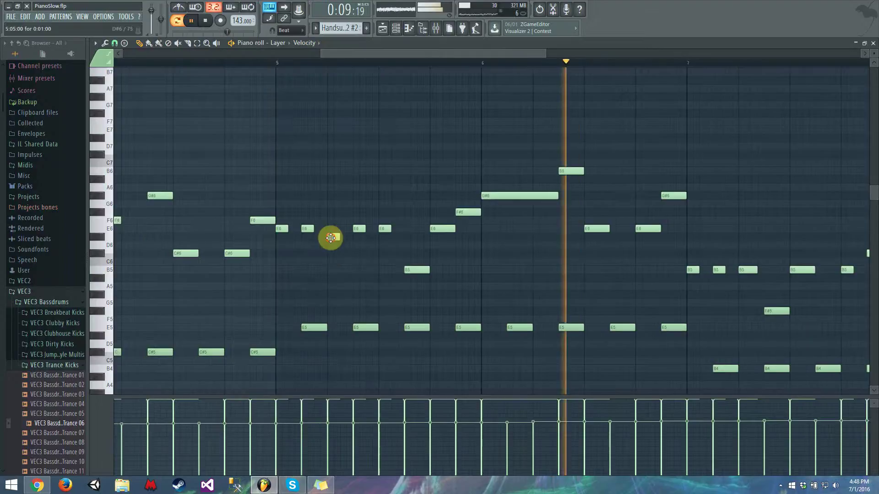
left_click_drag(335, 239, 333, 256)
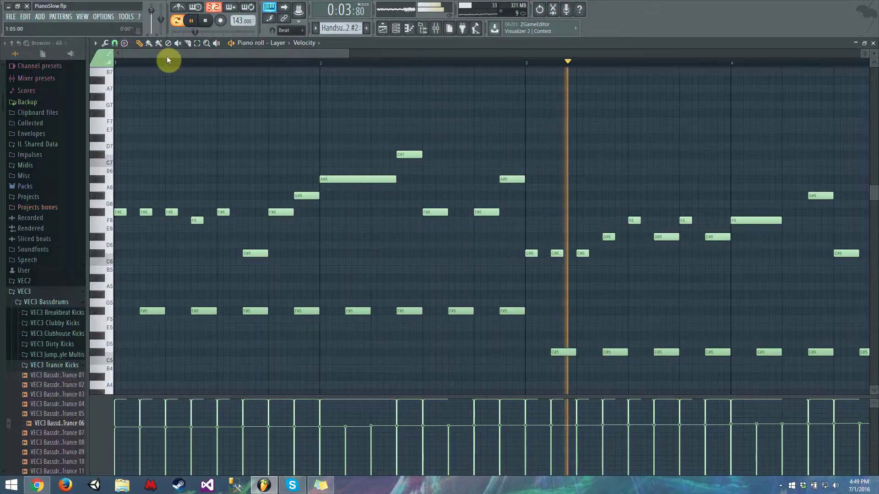
Shorten the long F6 at the start of bar 4 and add a short F6 at step 5
left_click_drag(169, 55, 298, 64)
left_click(366, 222)
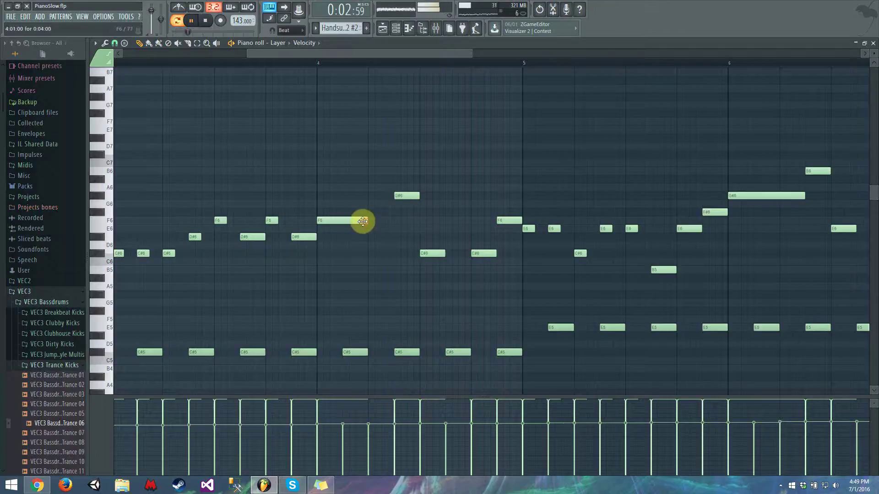
left_click_drag(363, 221, 377, 230)
left_click(372, 222)
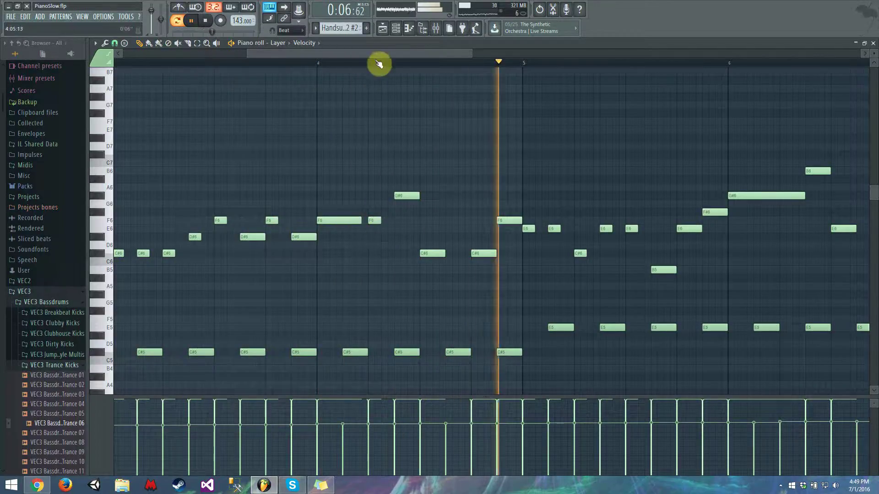
Try F6 and F#6 for the short bar 5 note at step 5, auditioning the melody
left_click_drag(374, 54, 440, 63)
left_click_drag(373, 253, 370, 219)
key("space")
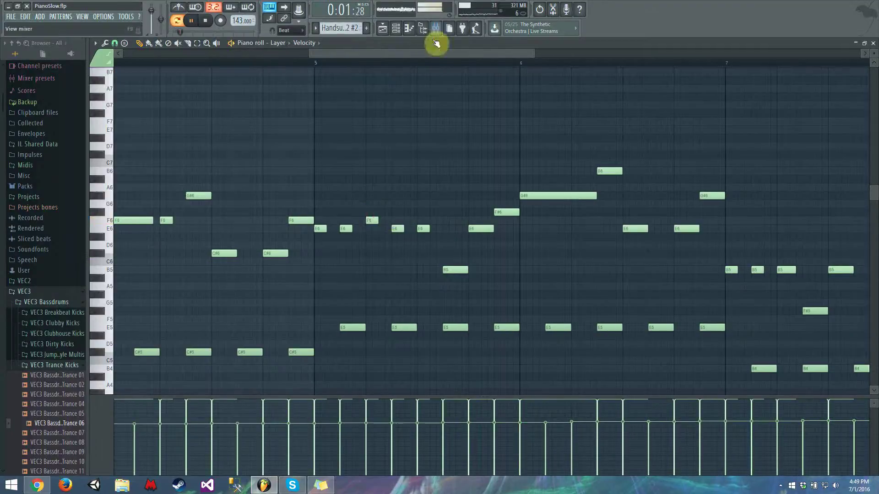
left_click_drag(431, 53, 381, 55)
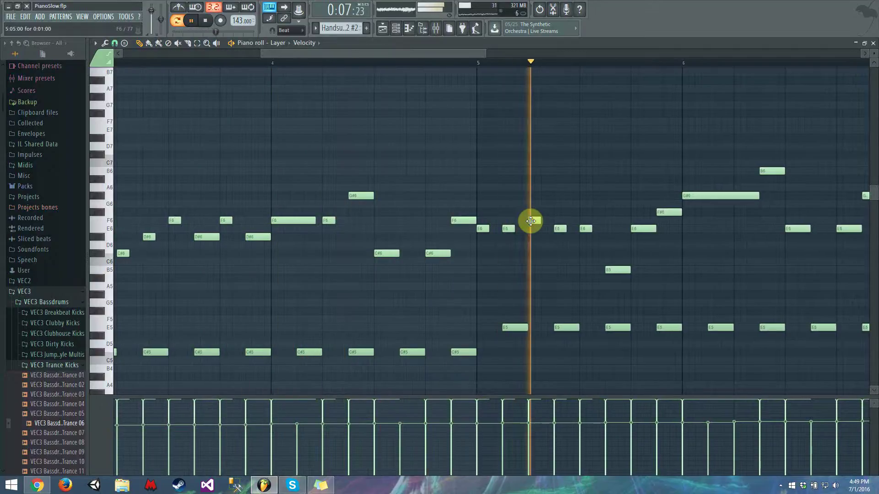
left_click_drag(531, 216, 529, 212)
left_click_drag(464, 219, 463, 210)
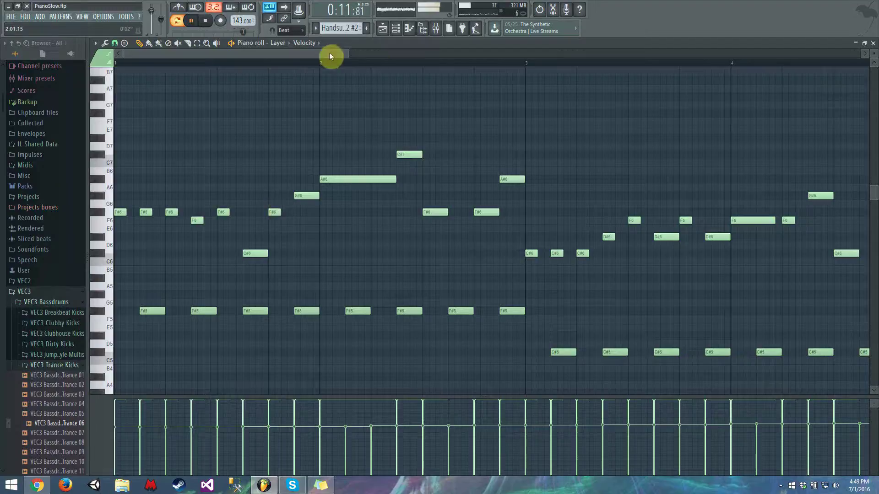
Audition the melody from late in bar 4 and lower the short bar 5 note at step 5 to C#6
left_click_drag(331, 56, 465, 59)
key("space")
left_click(458, 62)
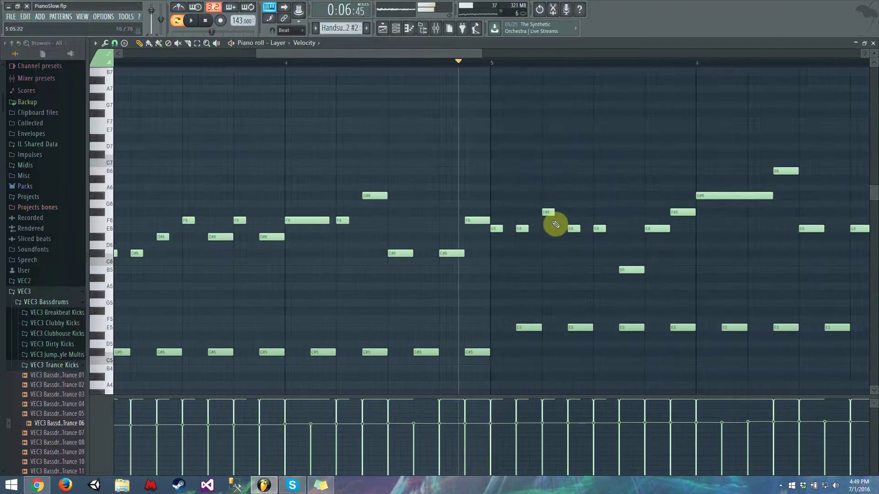
key("space")
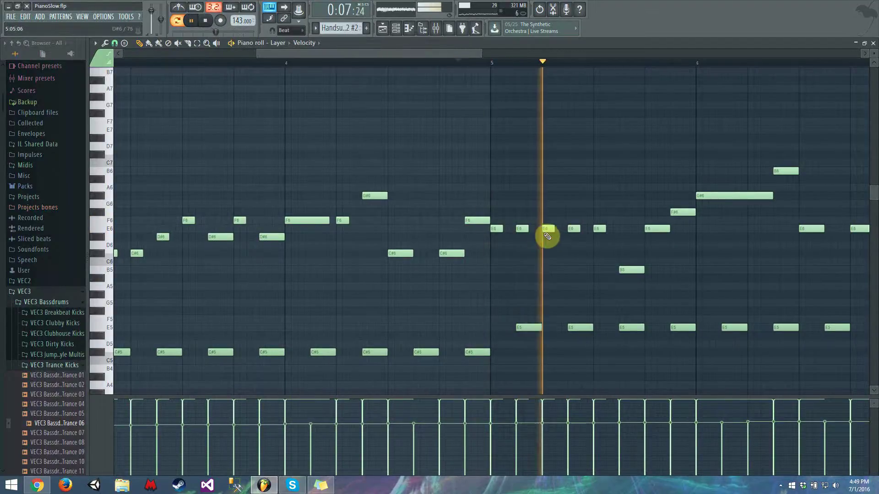
key("space")
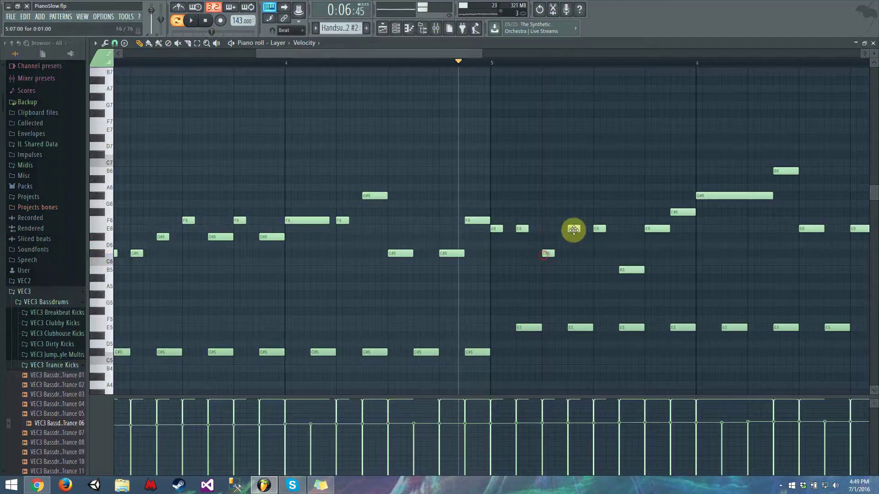
Try D#6 for the short bar 5 note at step 7, audition it, and return the note to E6
key("space")
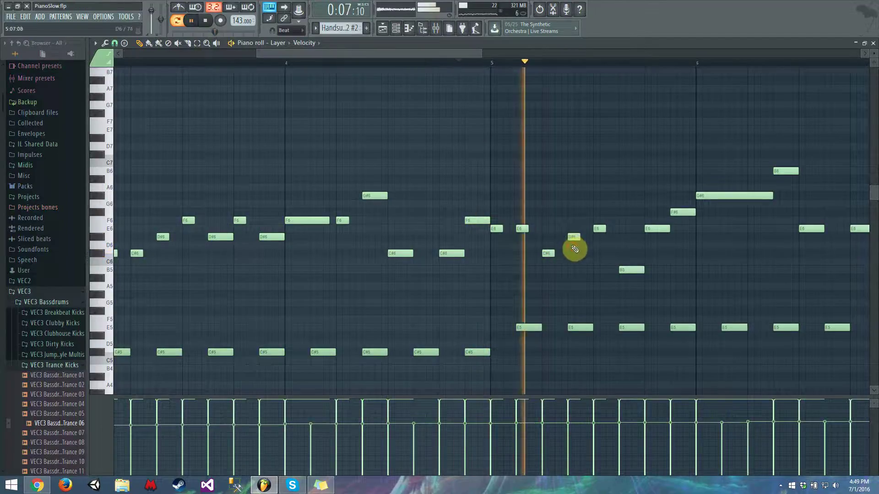
key("space")
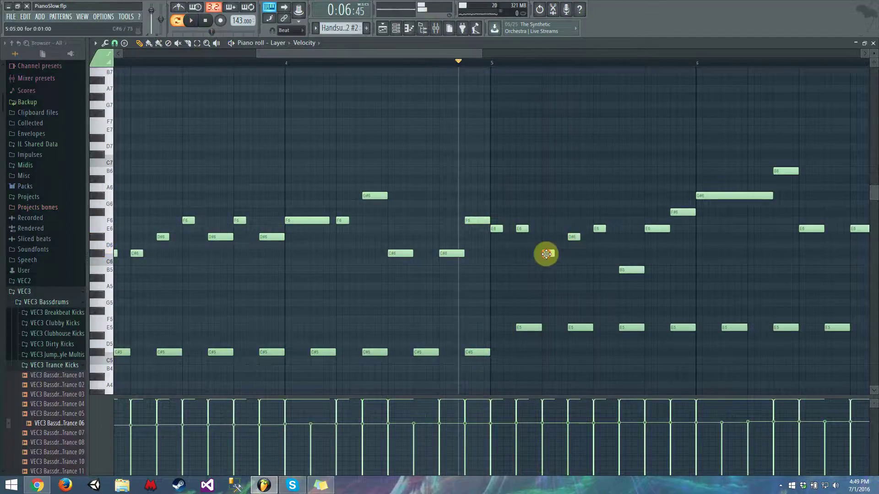
key("space")
key("space")
left_click_drag(331, 65, 208, 63)
key("space")
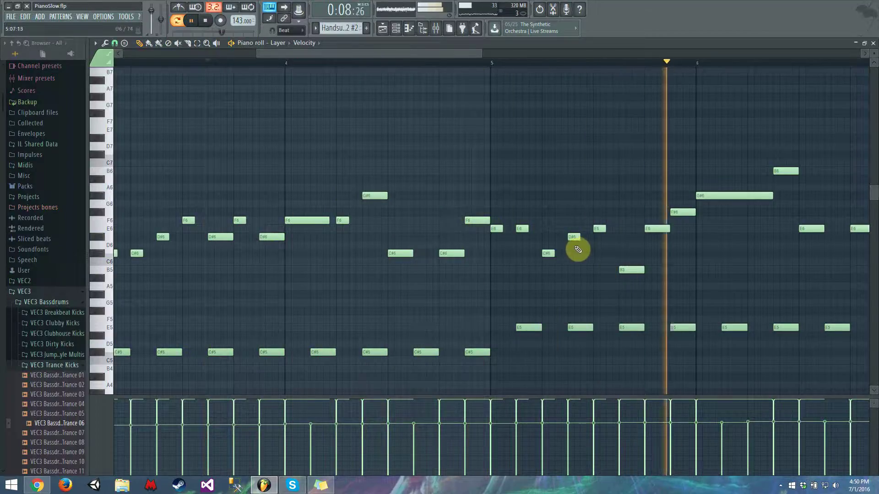
left_click_drag(572, 239, 572, 228)
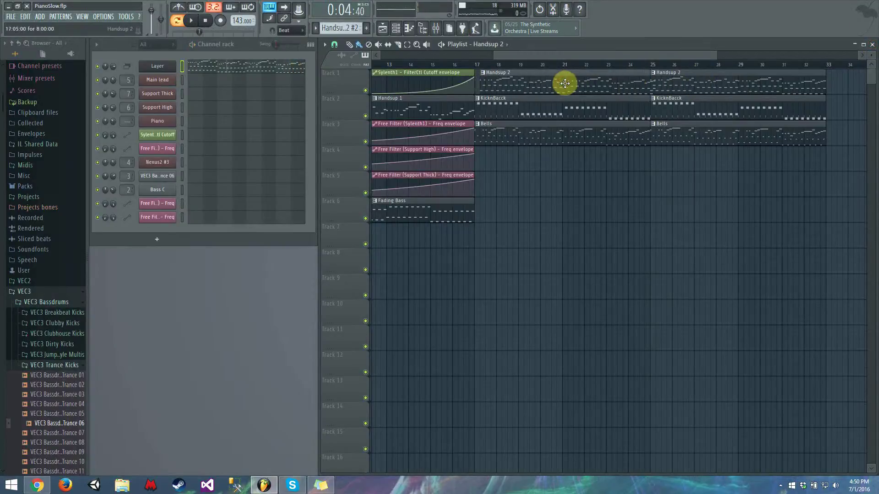
Replace the Handsup 2 clip at bar 25 in the playlist with the Handsup 2 #2 pattern and save the project
left_click_drag(672, 84, 692, 88)
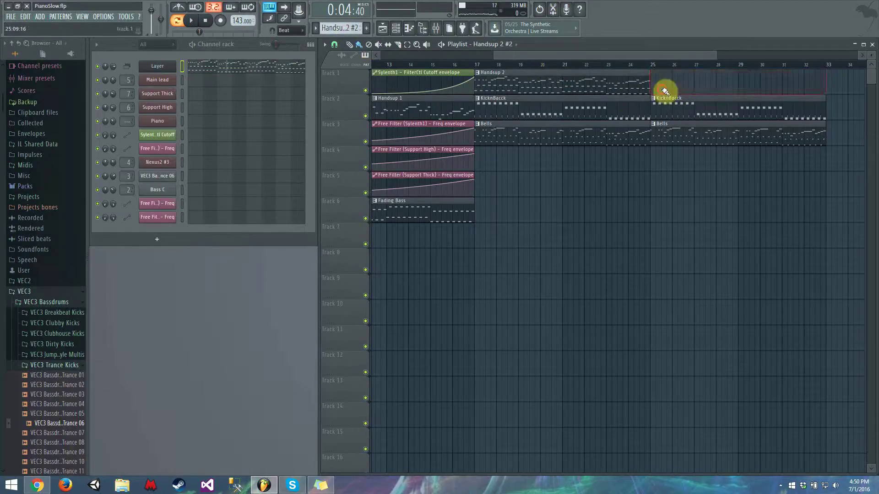
left_click_drag(665, 90, 697, 87)
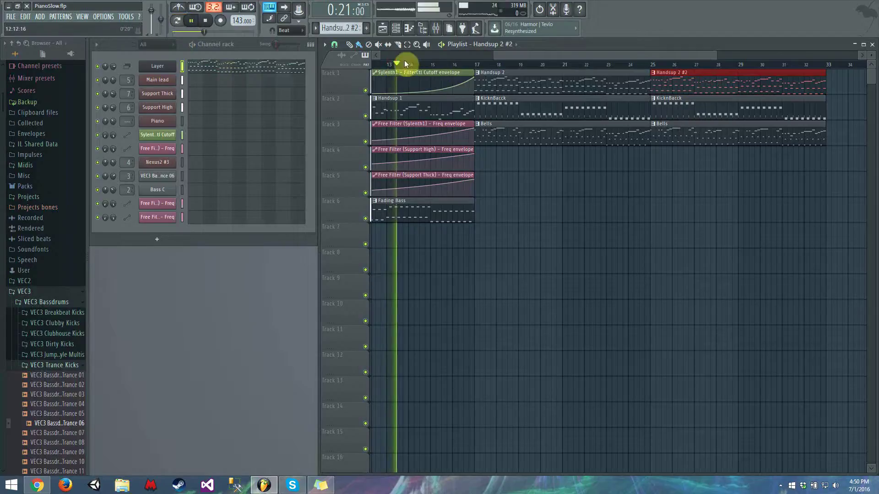
left_click(11, 17)
left_click(32, 58)
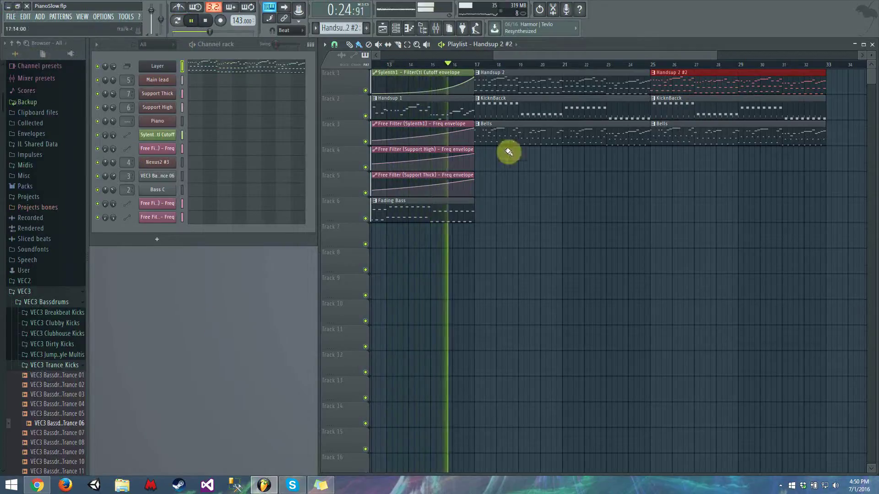
Select the KicknBacck pattern, rename its VEC3 bass drum channel to Kick and colour it blue
left_click(501, 85)
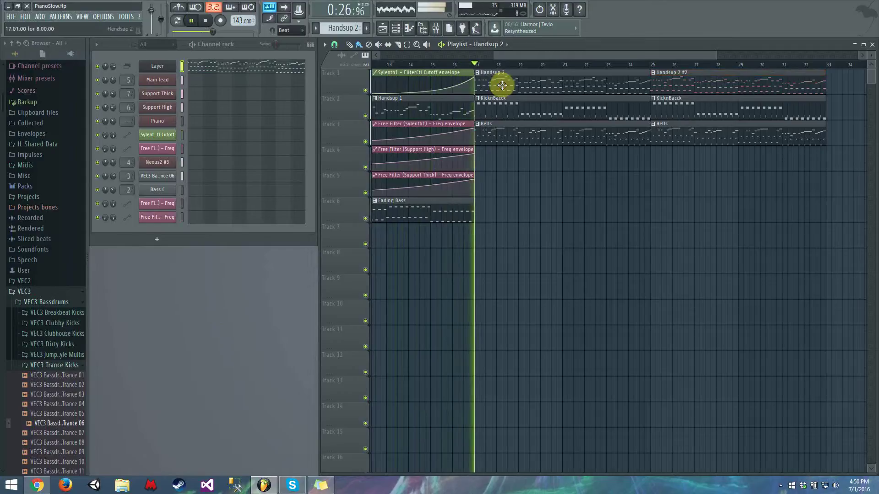
left_click_drag(519, 53, 551, 53)
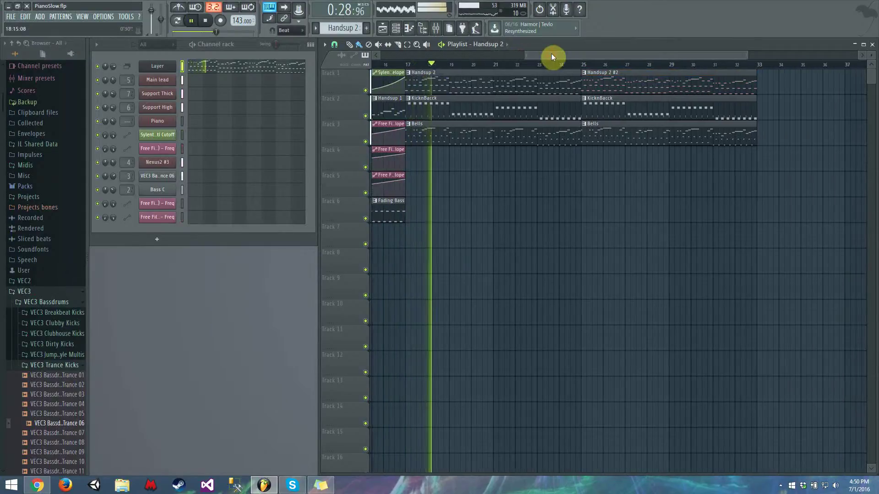
left_click(473, 110)
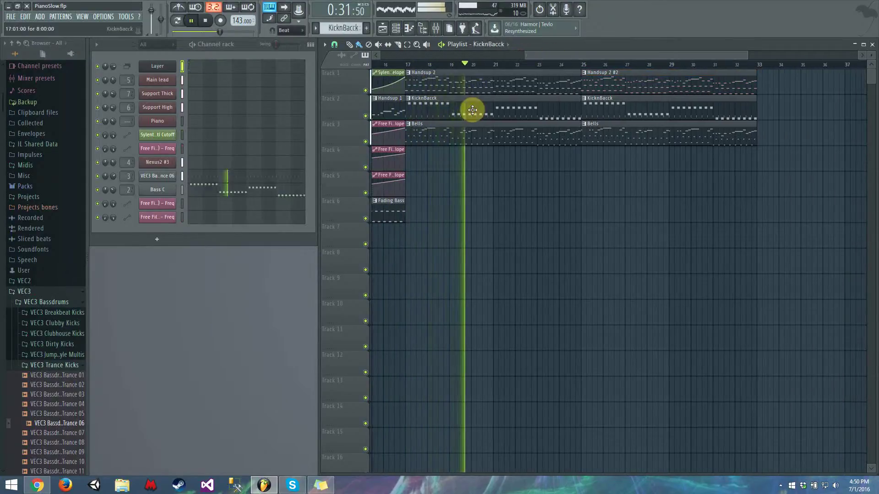
right_click(166, 178)
left_click(205, 190)
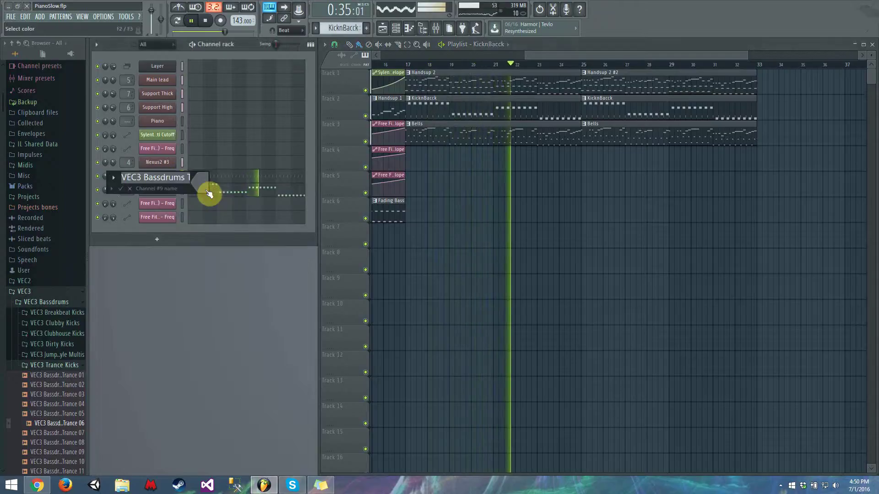
type("Kick")
left_click(205, 191)
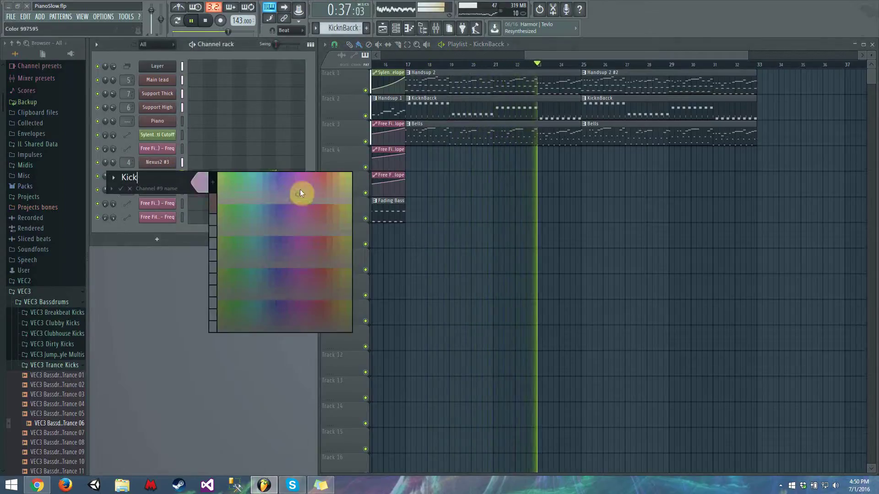
left_click(279, 177)
key("Return")
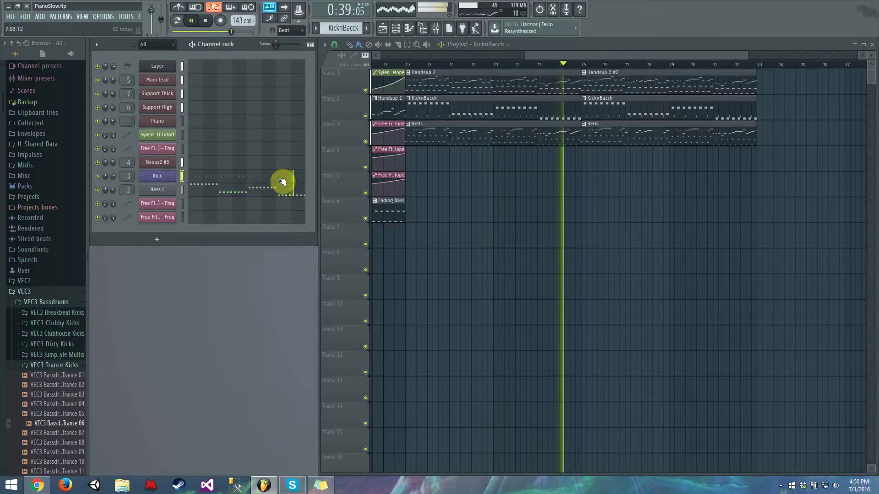
Delete the Bells clip at bar 25 and play the song from bar 24
left_click(616, 82)
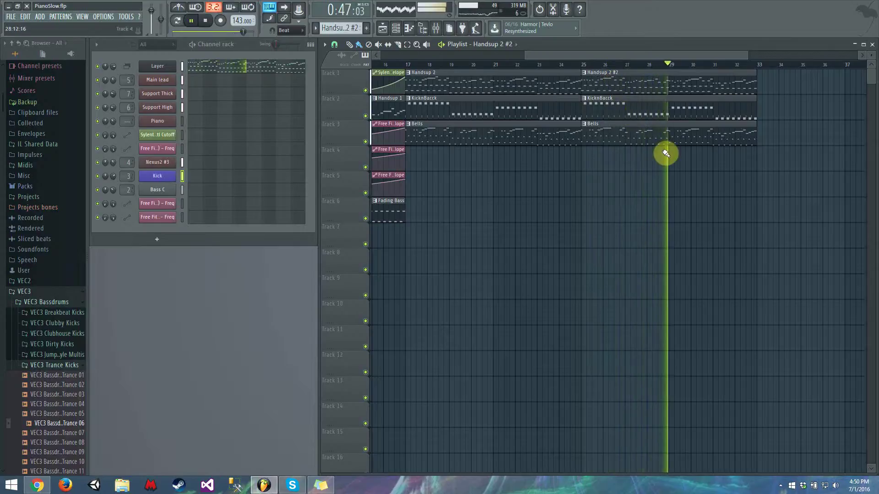
right_click(645, 140)
left_click(567, 64)
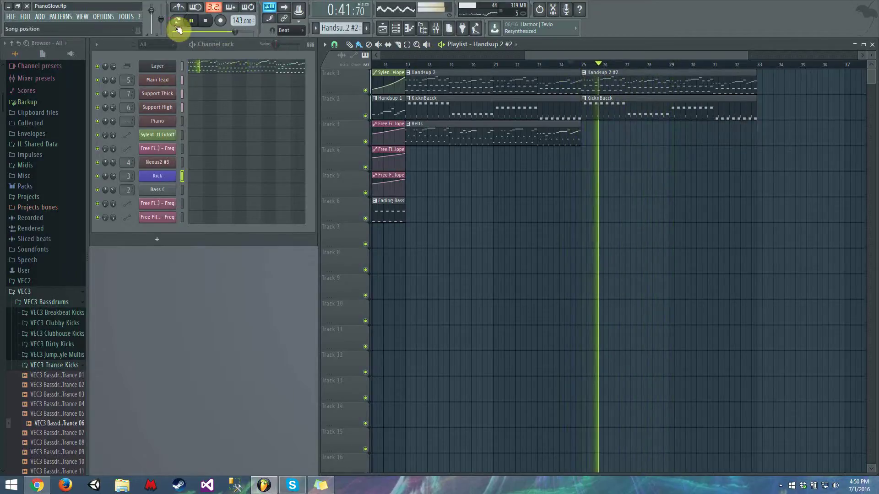
Switch to pattern playback, open Handsup 2 #2's Layer notes in the piano roll, and shift the F#5, C#5 and E5 offbeat accompaniment notes two steps earlier
left_click(179, 22)
left_click(210, 65)
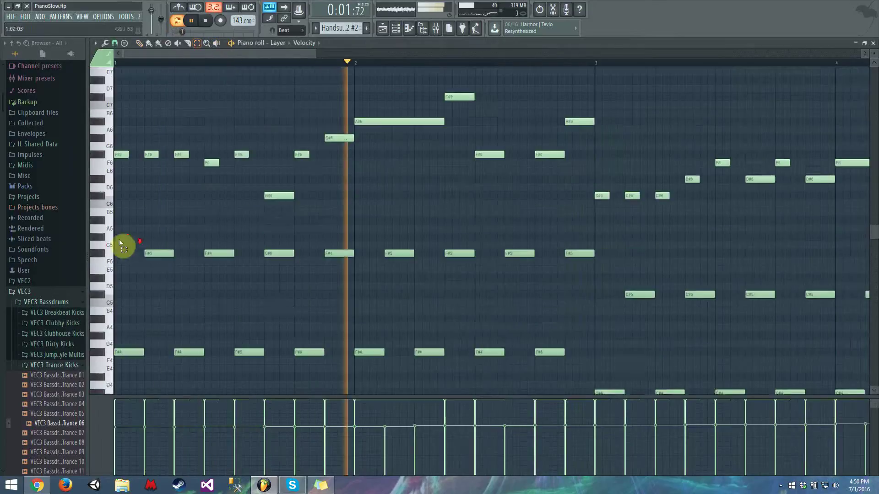
left_click_drag(104, 215, 109, 262)
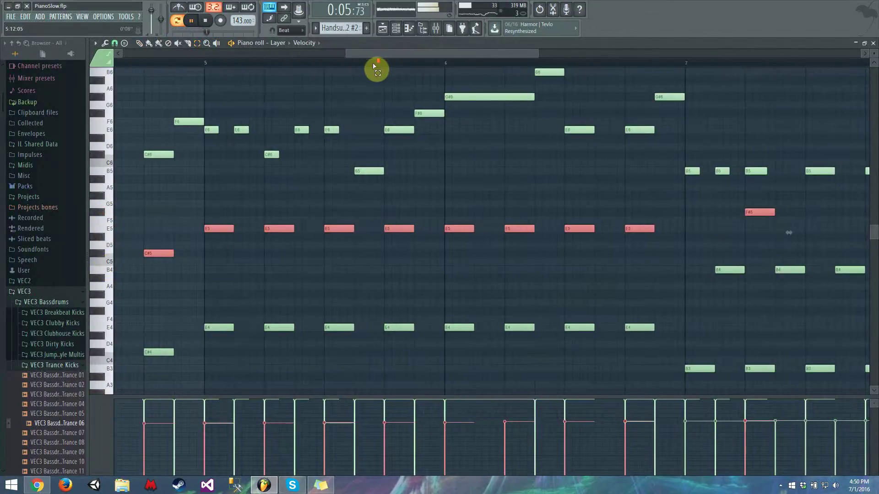
Move the single F#5 note in bar 7 two steps later
scroll(373, 64, "down", 3)
left_click(499, 211)
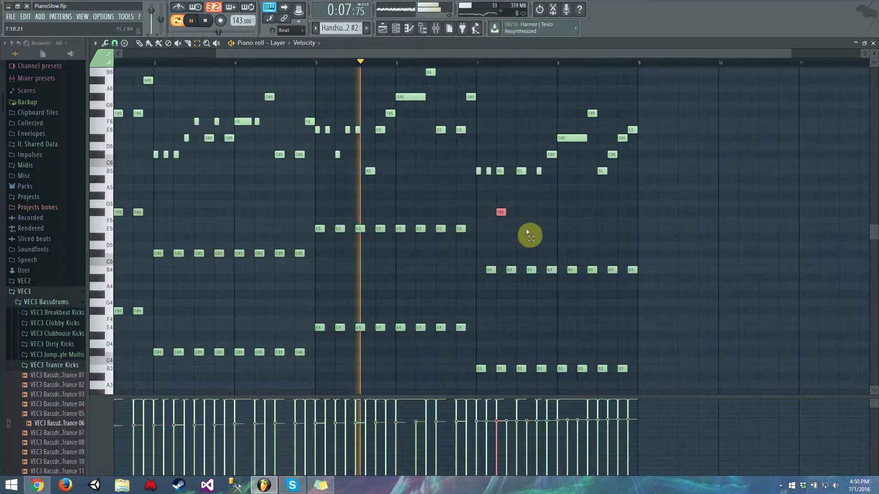
key("shift+Right")
key("shift+Right")
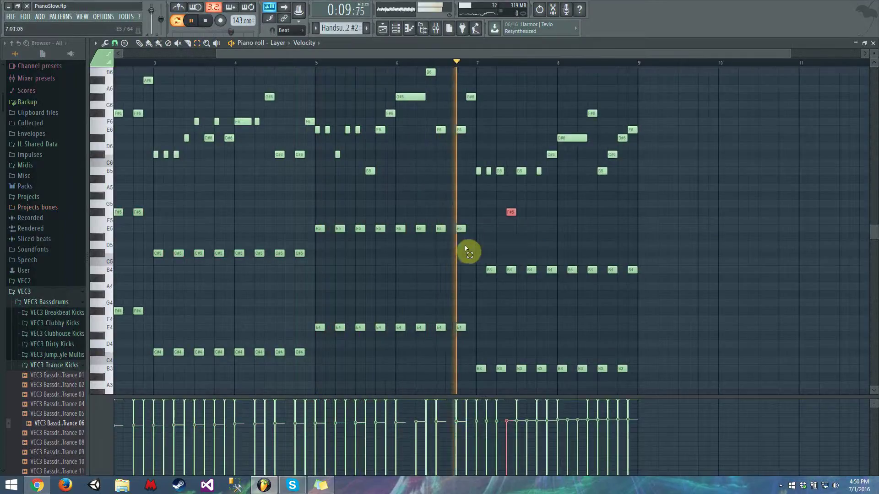
Shift the upper F#5, C#5, E5 and B4 accompaniment notes of the Layer channel together two steps later
left_click_drag(466, 248, 4, 228)
key("shift+Left")
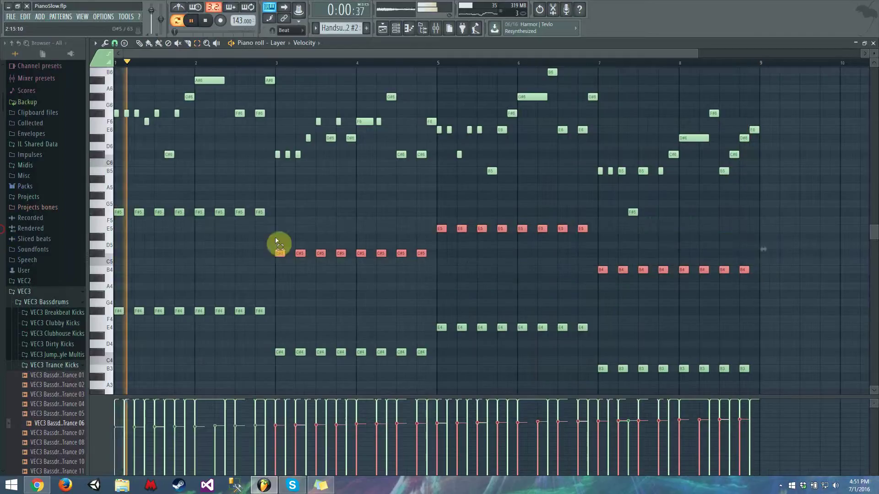
left_click_drag(276, 241, 68, 206)
left_click(139, 43)
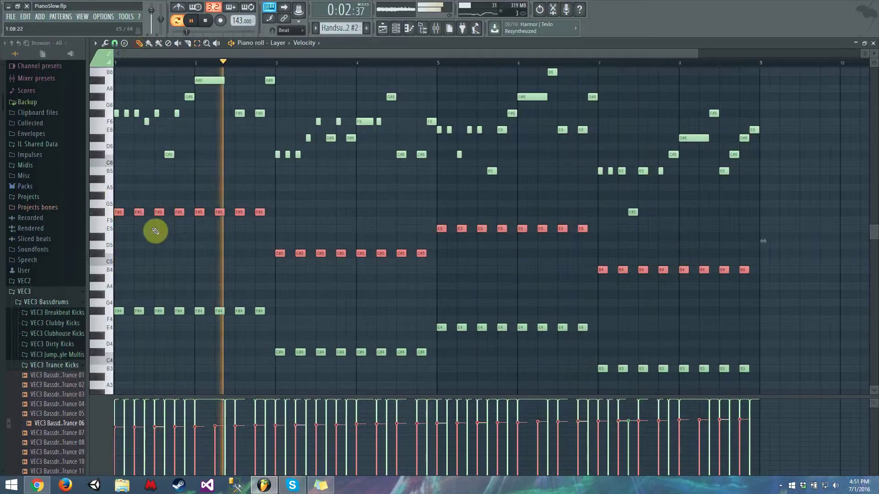
key("space")
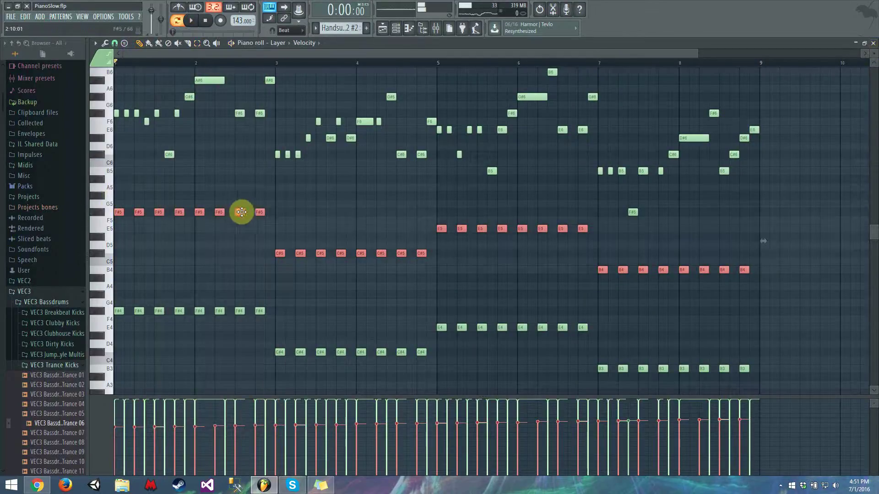
left_click_drag(242, 212, 249, 212)
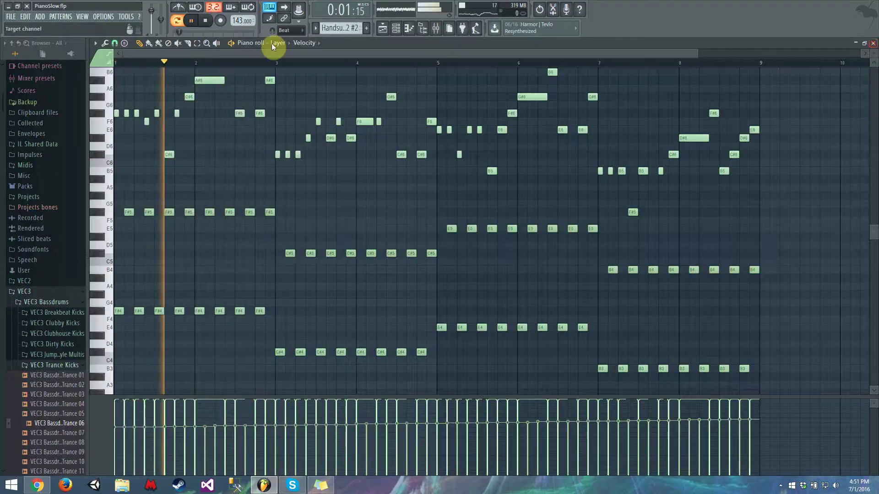
Return to the playlist in song mode and play the transition into Handsup 2 #2 from late in bar 22
left_click(846, 49)
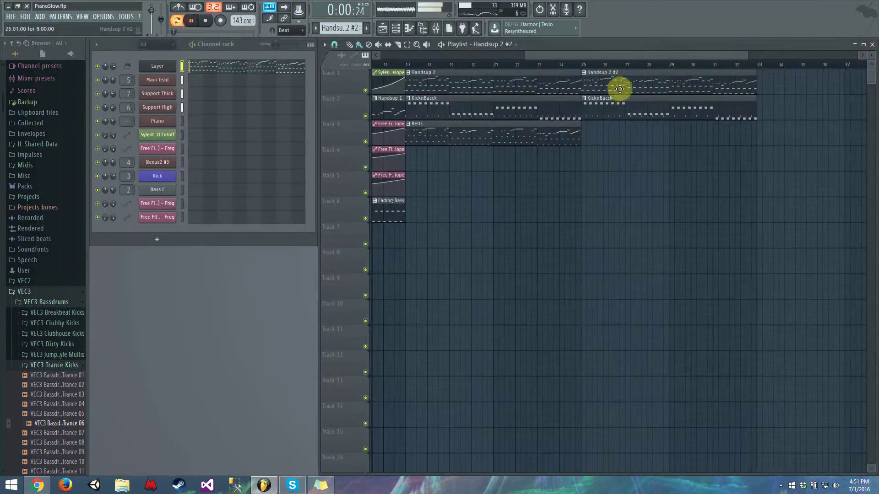
key("l")
left_click(532, 64)
left_click_drag(623, 84, 604, 113)
key("space")
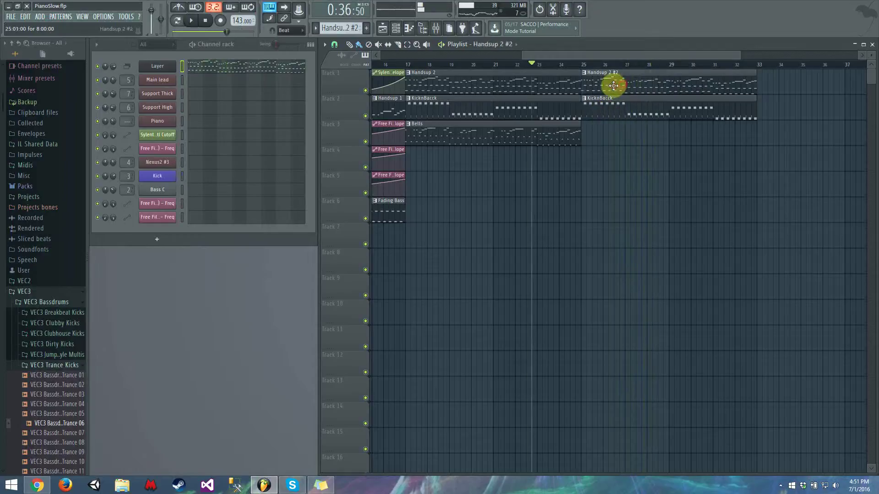
left_click(562, 128)
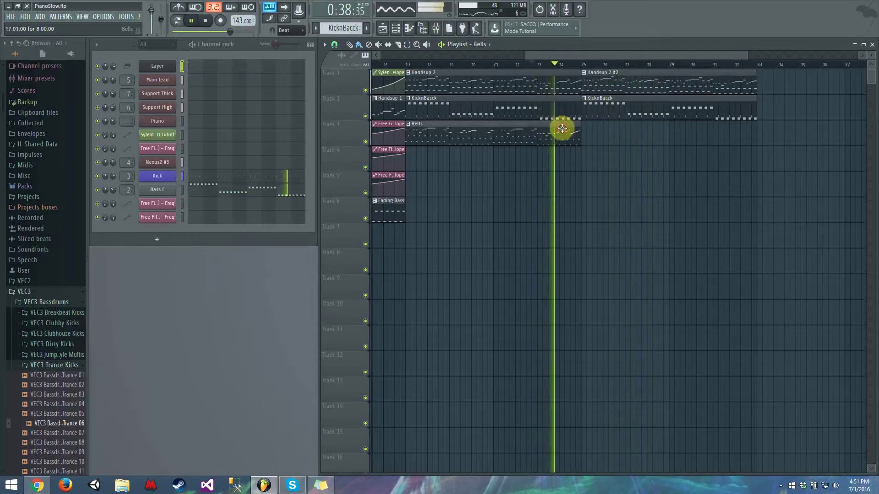
left_click(612, 84)
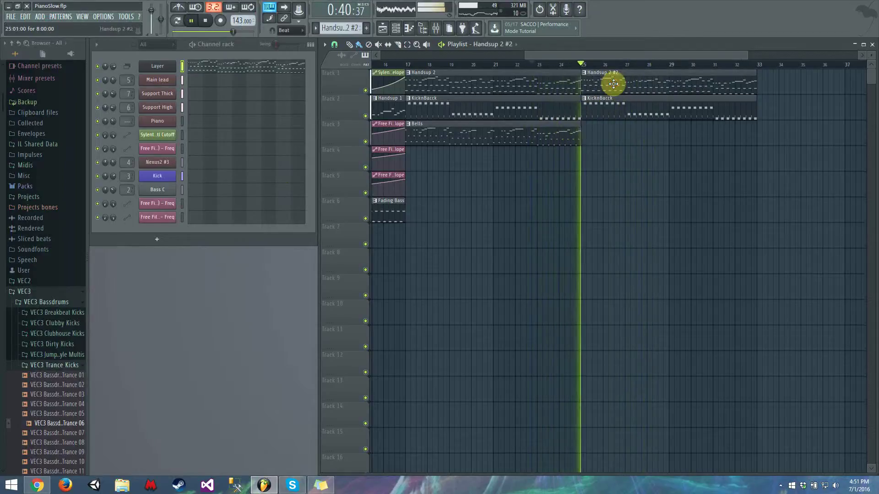
Copy the Nexus2 #3 notes from the Bells pattern into the same channel of Handsup 2 #2
left_click(563, 125)
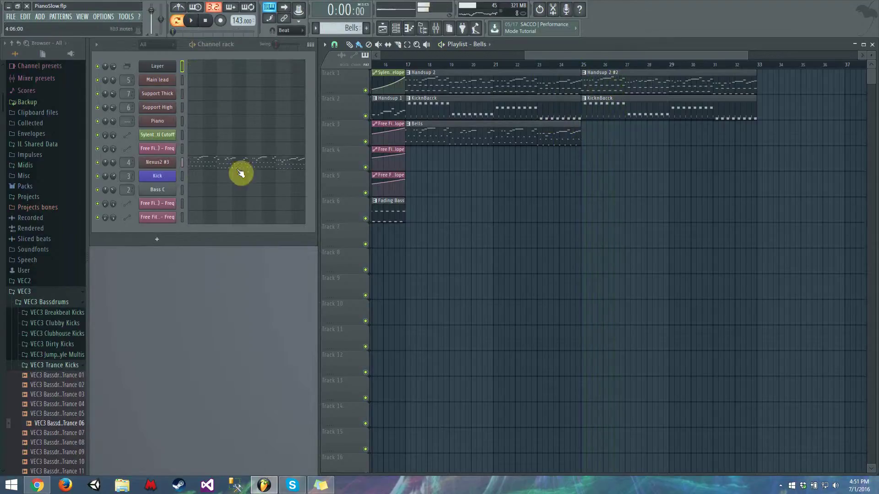
left_click(240, 173)
left_click(873, 43)
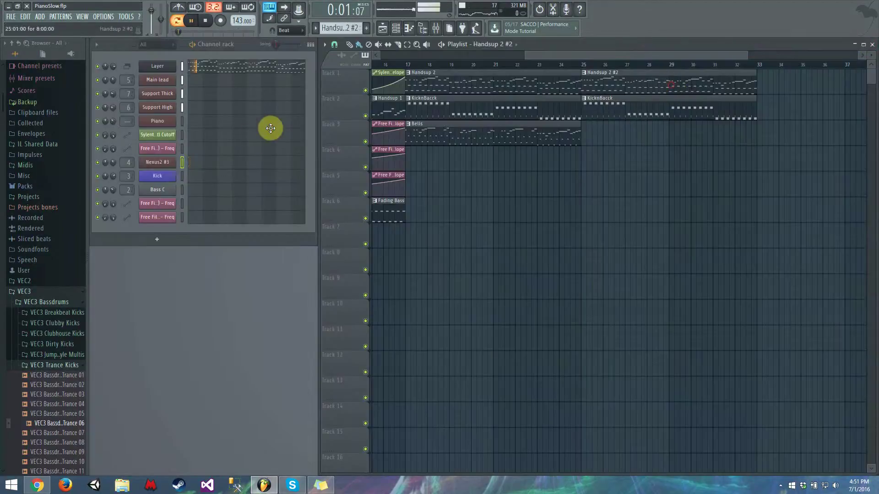
left_click(288, 163)
key("space")
left_click(873, 43)
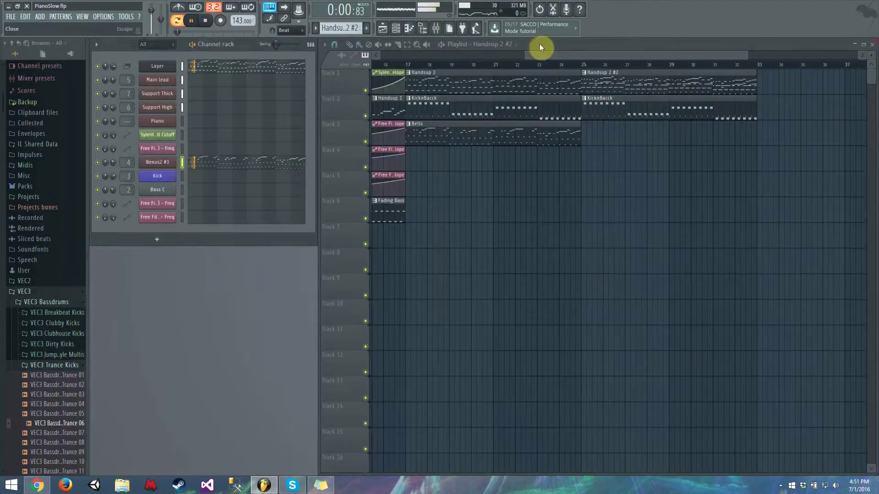
Raise the Nexus2 #3 notes in Handsup 2 #2 one octave and rework the melody to follow the ghosted Layer lead
left_click(208, 171)
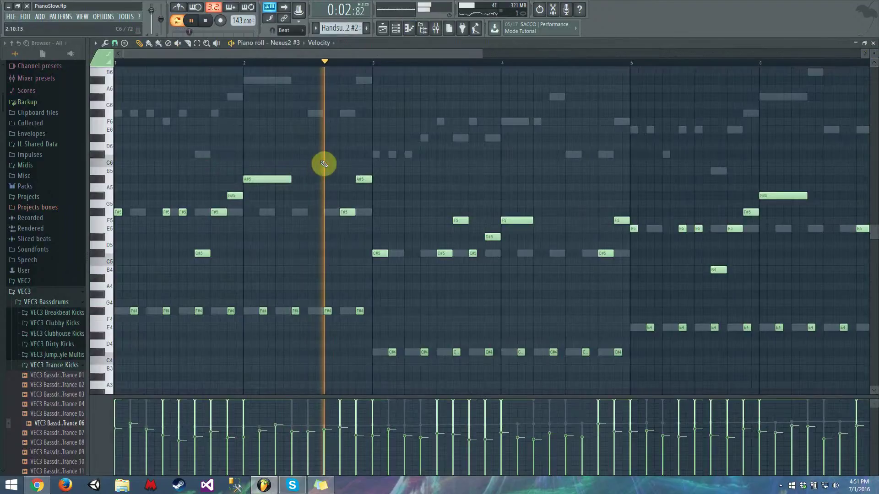
key("space")
scroll(109, 147, "up", 1)
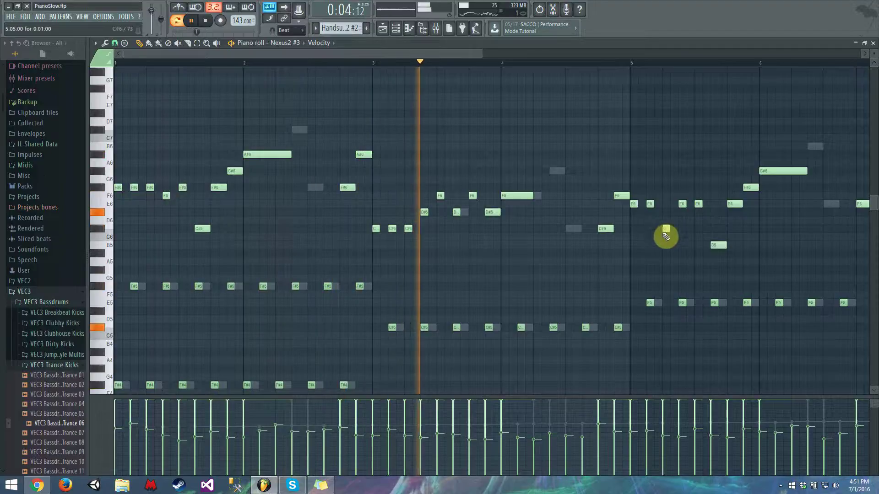
left_click_drag(388, 56, 541, 57)
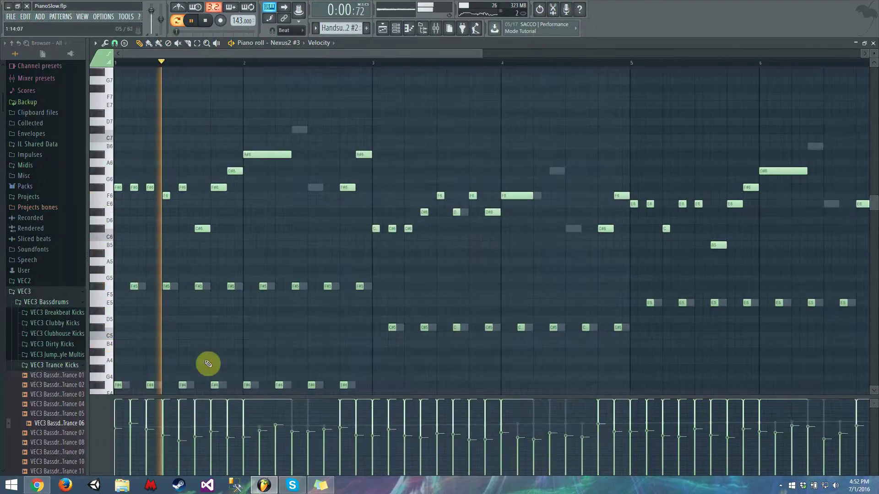
Lower all Nexus2 #3 notes in Handsup 2 #2 by one octave
scroll(192, 360, "down", 2)
key("ctrl+Down")
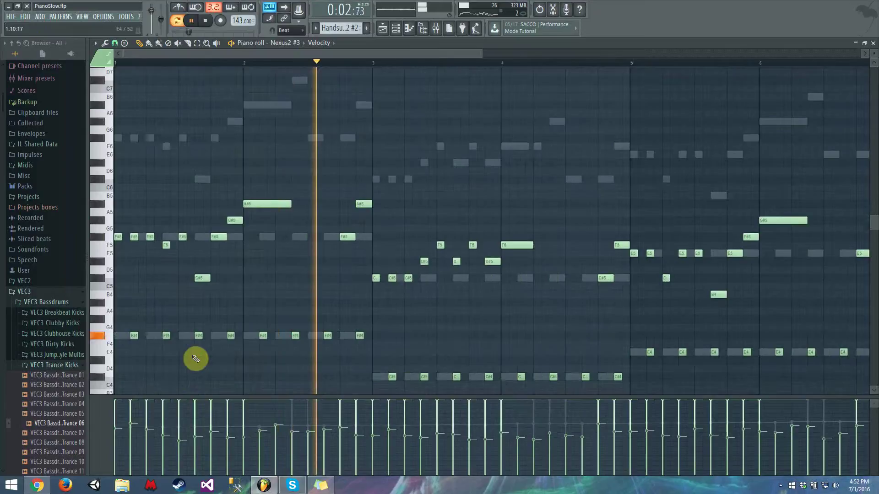
left_click(873, 43)
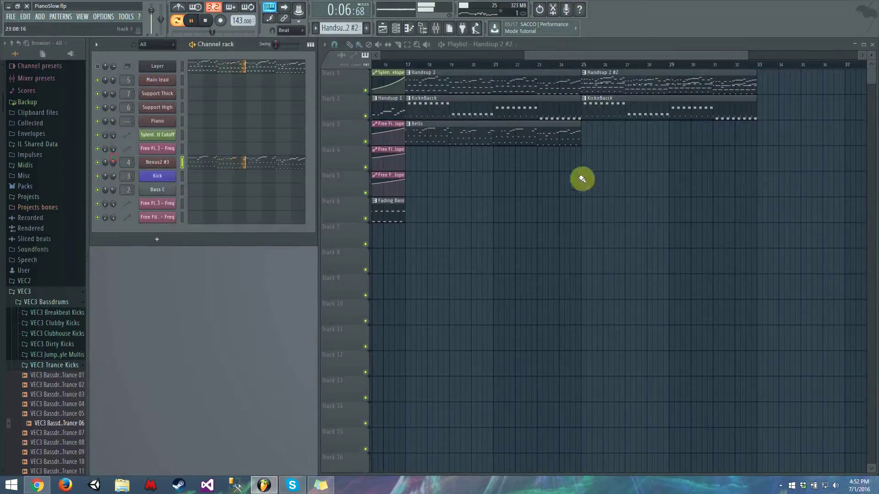
Cut all Nexus2 #3 notes from Handsup 2 #2 and select the Bells pattern
left_click_drag(581, 179, 627, 140)
right_click(617, 142)
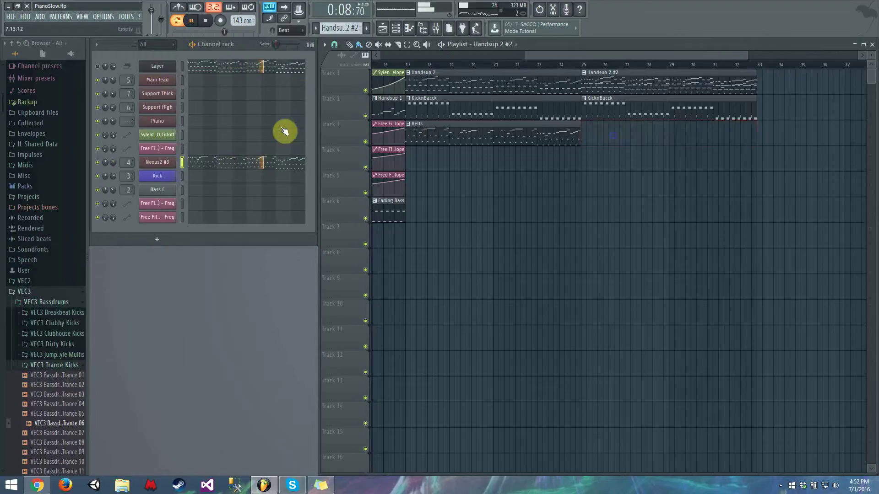
left_click(276, 162)
key("ctrl+a")
key("Delete")
left_click(872, 44)
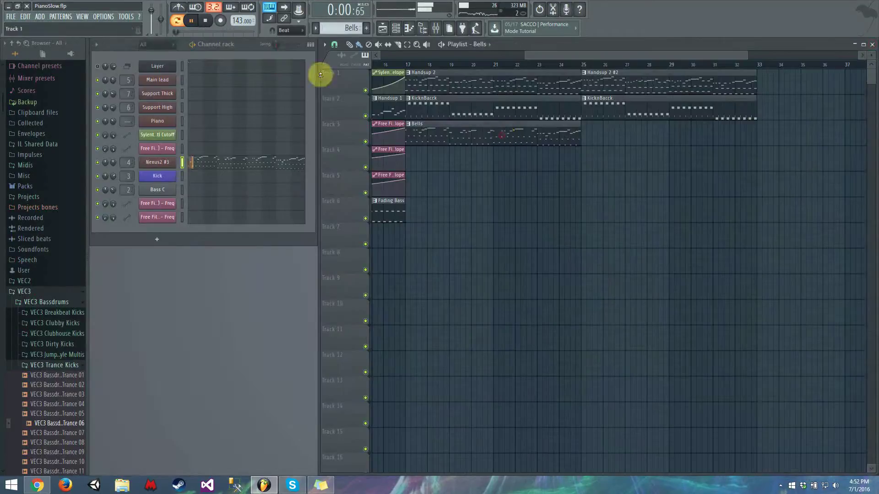
Clone the Bells pattern and replace the clone's Nexus2 #3 notes with the reworked melody and accompaniment
left_click(352, 29)
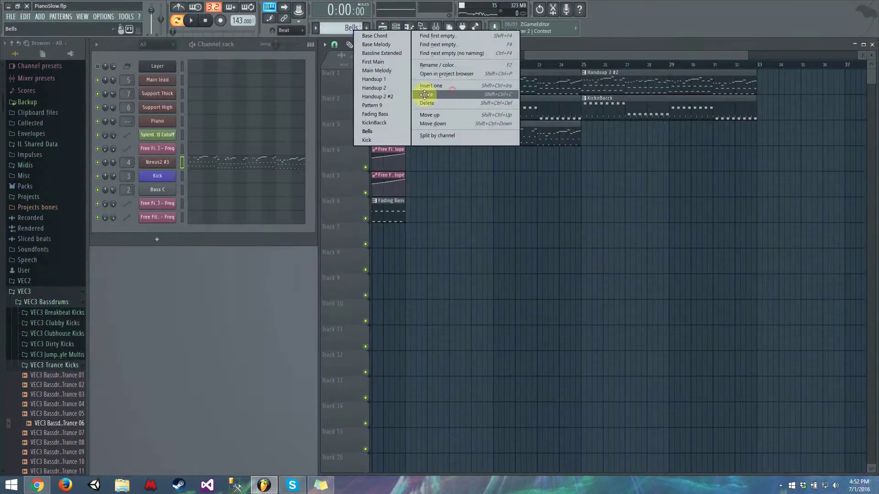
left_click(425, 94)
left_click(215, 164)
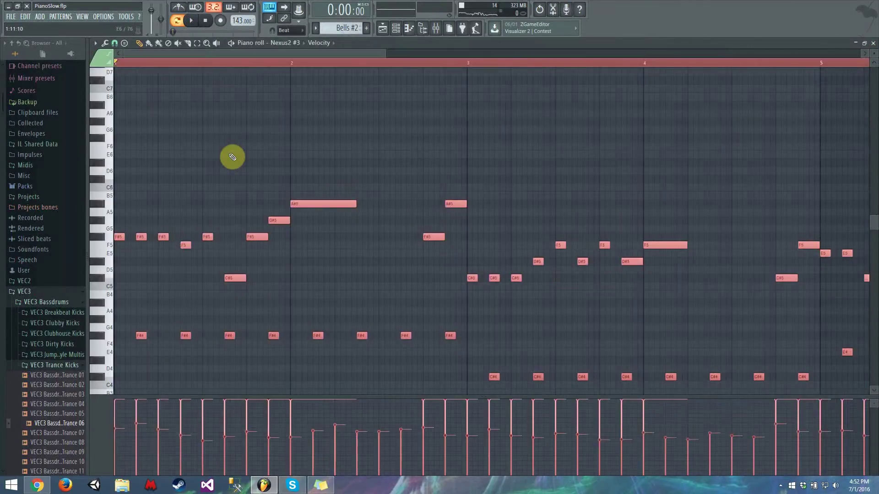
Place the Bells #2 clip on Track 3 at bar 25 and play the song from bar 21
left_click(872, 43)
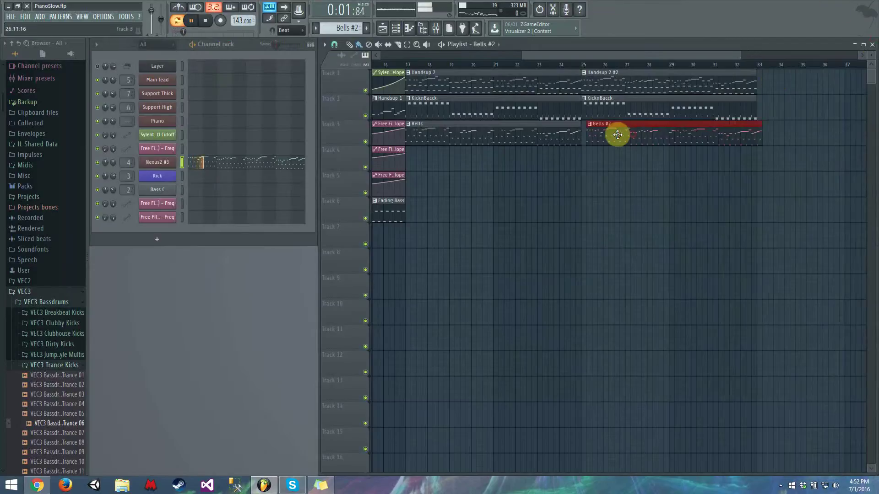
left_click(501, 67)
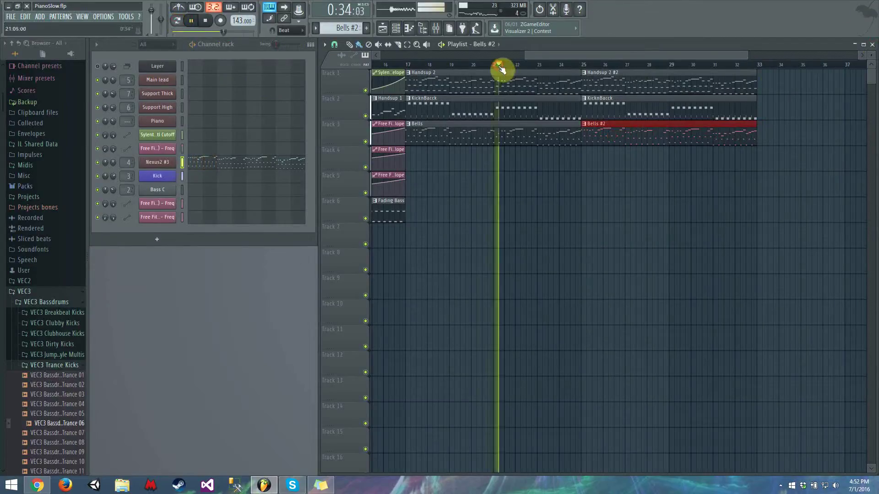
left_click(416, 209)
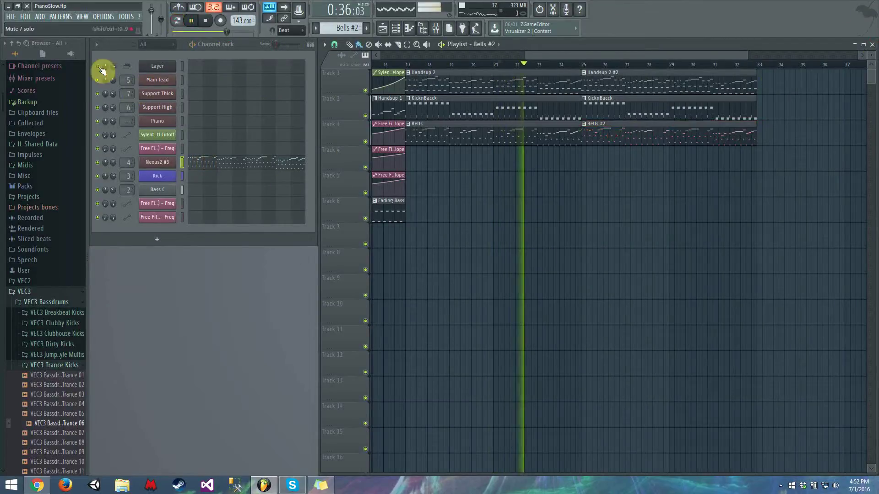
Save the project and select the KicknBacck pattern in the playlist
left_click(11, 17)
left_click(24, 57)
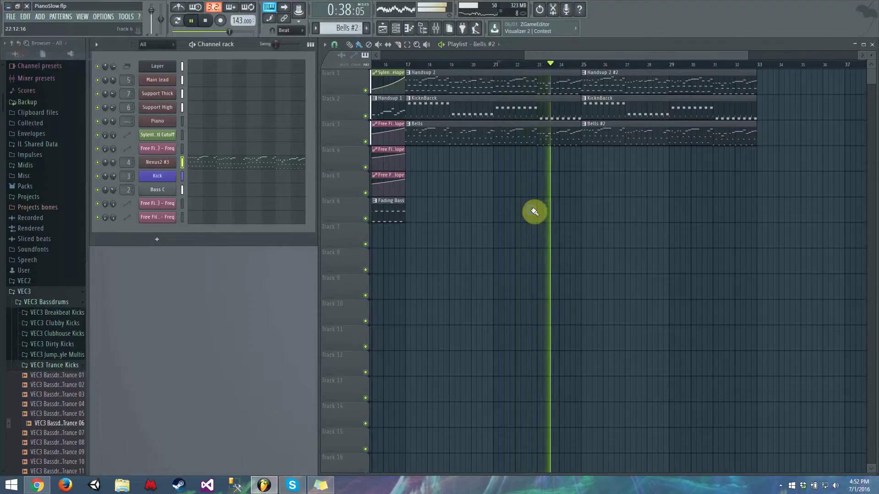
left_click(620, 80)
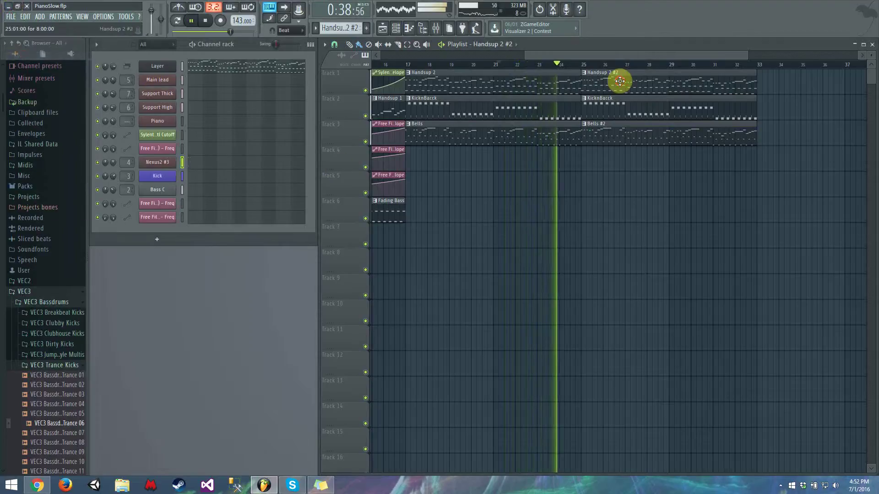
left_click(610, 116)
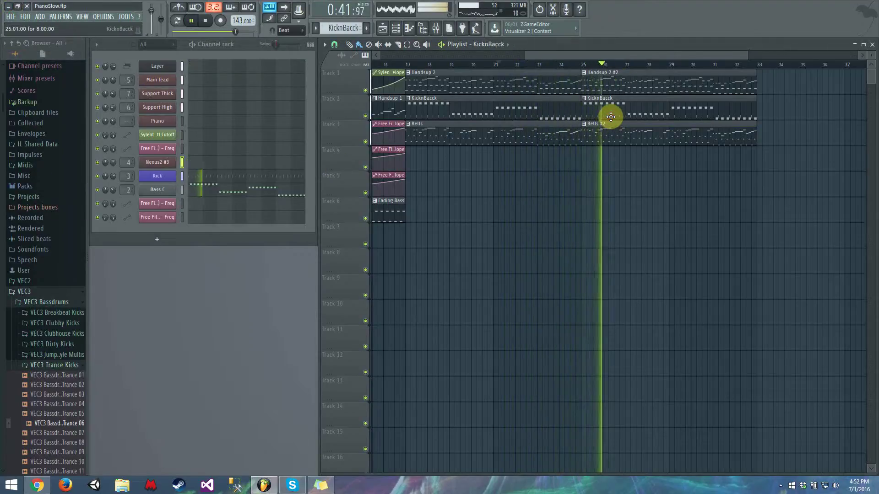
Check the separate Kick pattern and delete the Kick channel's notes from KicknBacck, keeping only the Bass C notes
left_click(356, 31)
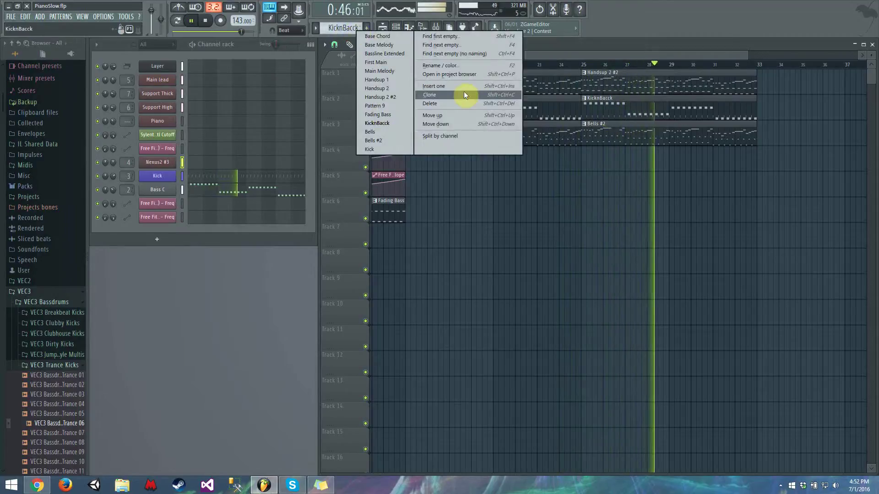
left_click(396, 147)
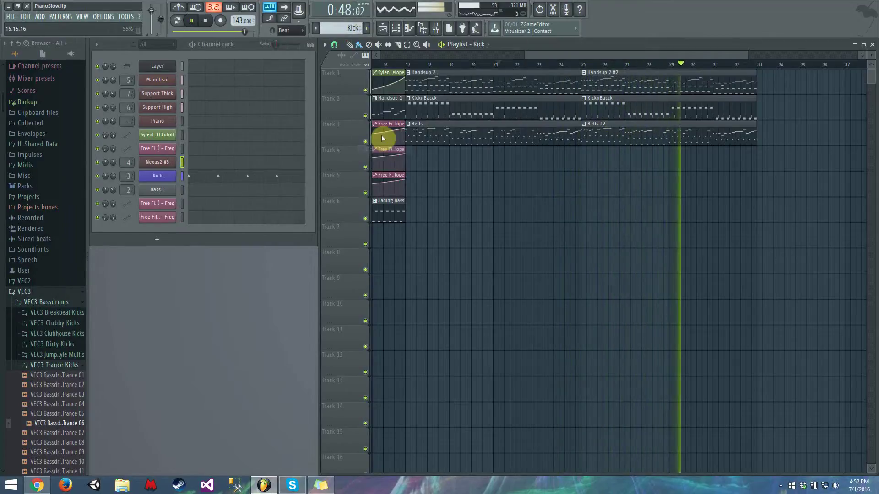
left_click(431, 98)
left_click(270, 176)
left_click(874, 44)
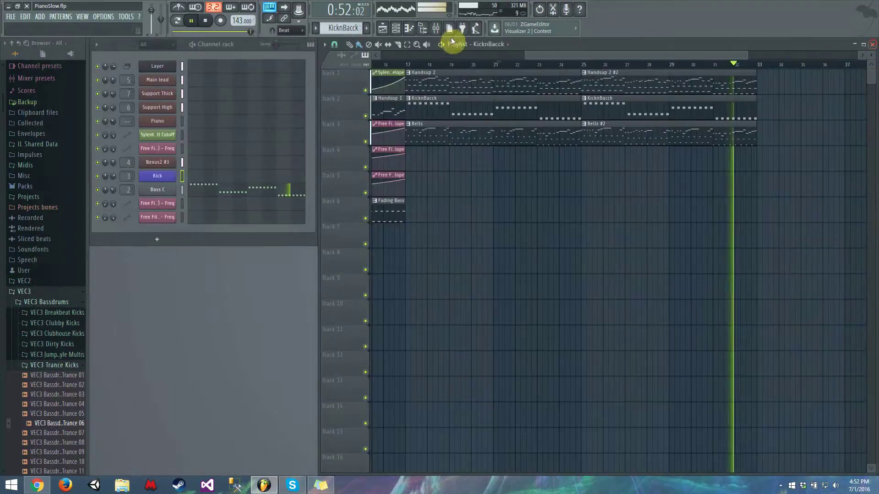
Select the Kick pattern and fill Track 4 with its one-bar clips from bar 17 through bar 32
left_click(343, 27)
left_click(366, 147)
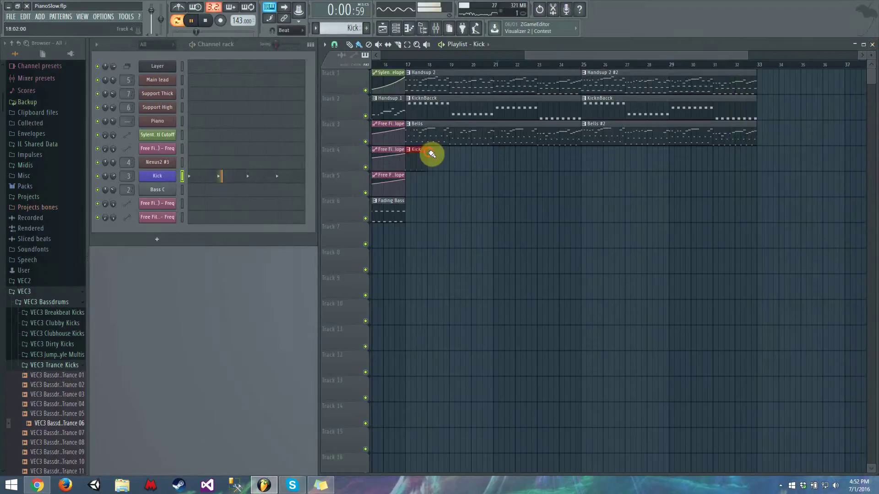
left_click_drag(432, 155, 742, 176)
Create a new pattern named Drums and open the VEC2 sample library in the browser
left_click(366, 29)
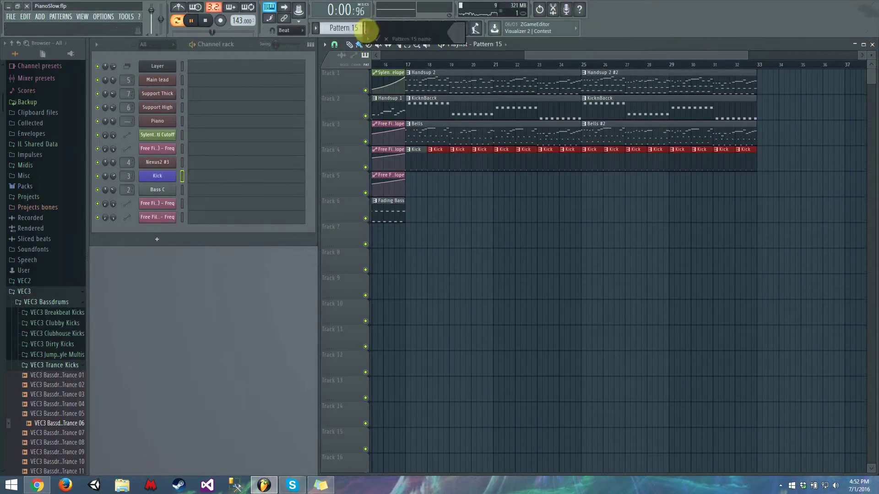
key("space")
left_click(65, 308)
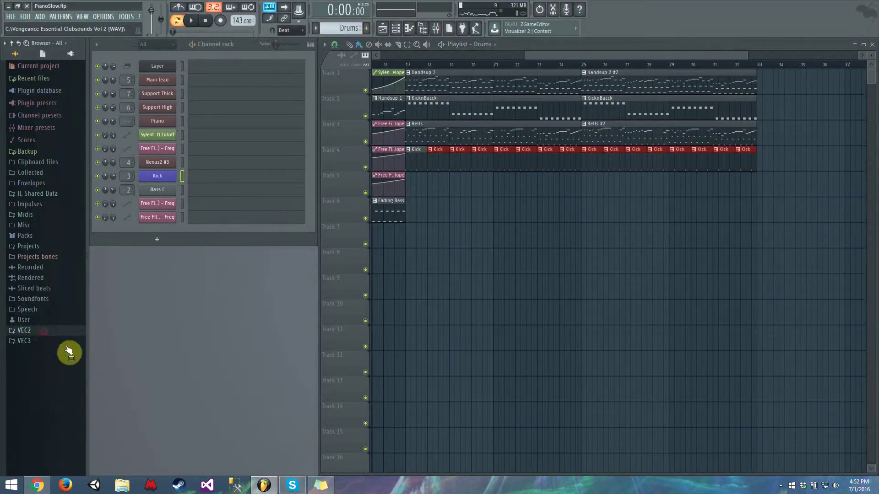
left_click(68, 352)
Audition samples in the VEC2 Claps folder up to VEC2 Claps 044
scroll(68, 351, "down", 12)
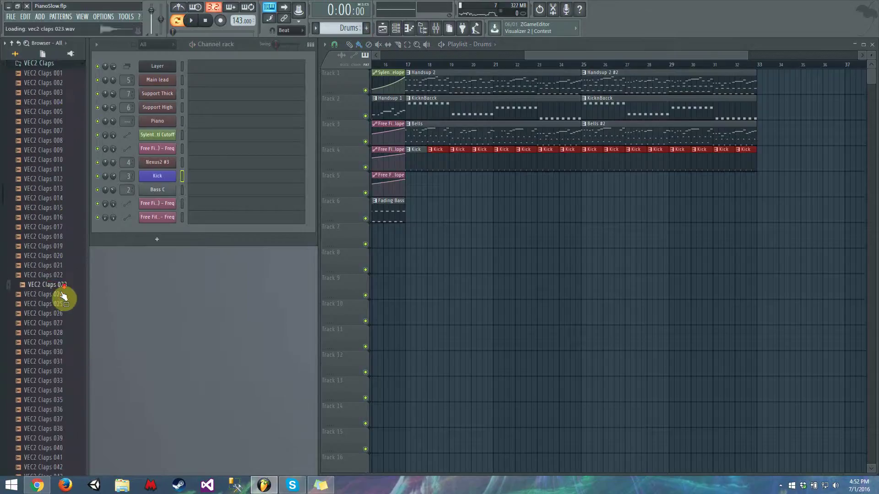
left_click(63, 267)
scroll(65, 280, "down", 3)
left_click(68, 286)
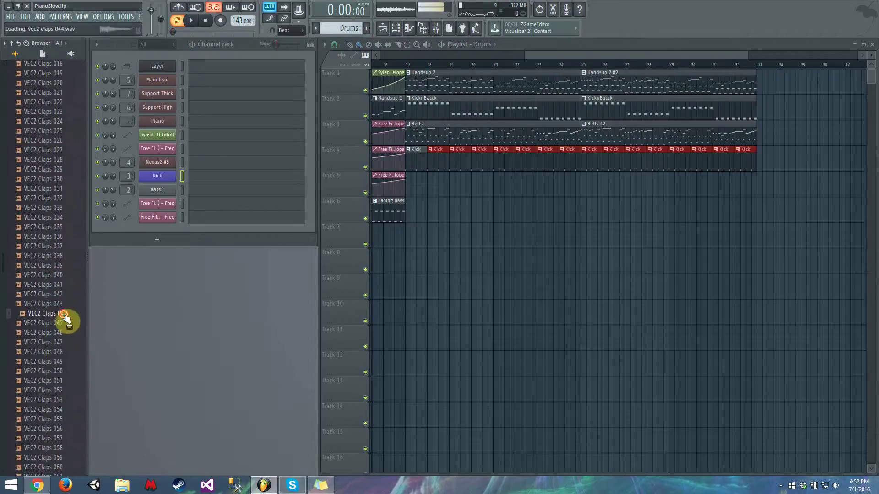
Add VEC2 Claps 044 as a channel in Drums and place C5 notes on beats 2 and 4 of bar 1
left_click_drag(160, 225, 165, 229)
right_click(176, 227)
left_click(209, 233)
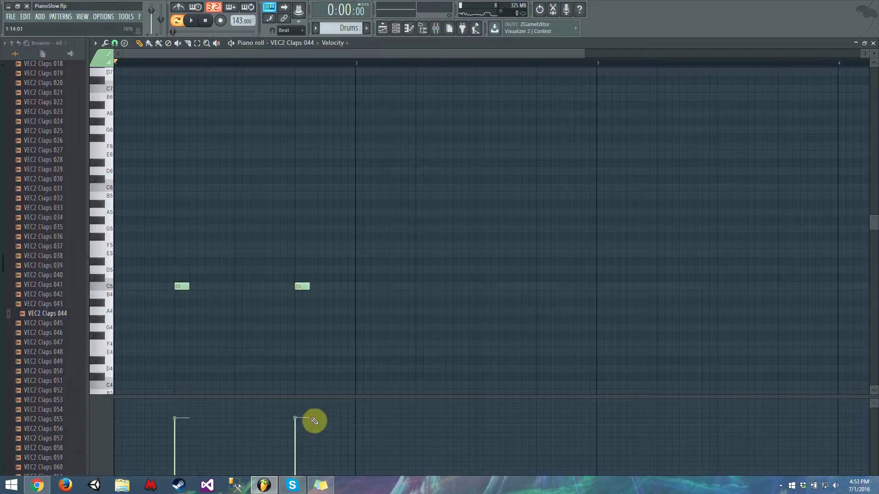
Fill Track 7 with one-bar Drums pattern clips from bar 17 through bar 32 while playing the song from bar 16
left_click(873, 42)
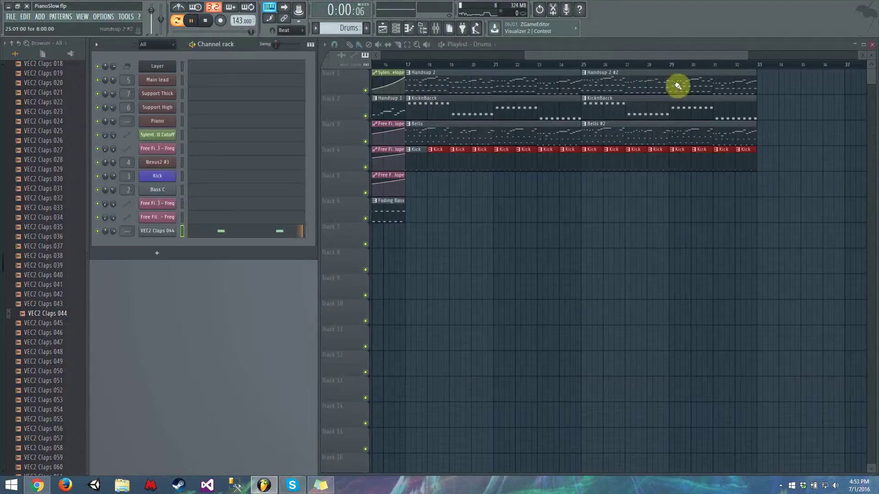
left_click(391, 68)
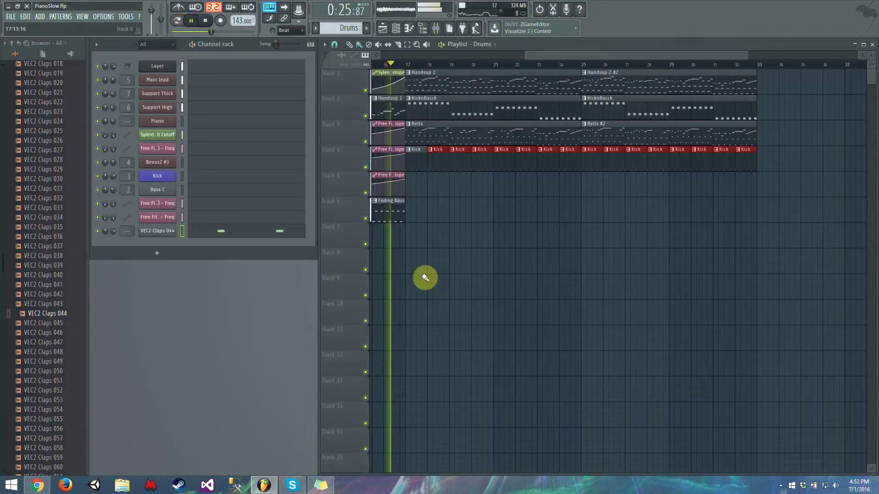
left_click_drag(410, 243, 748, 253)
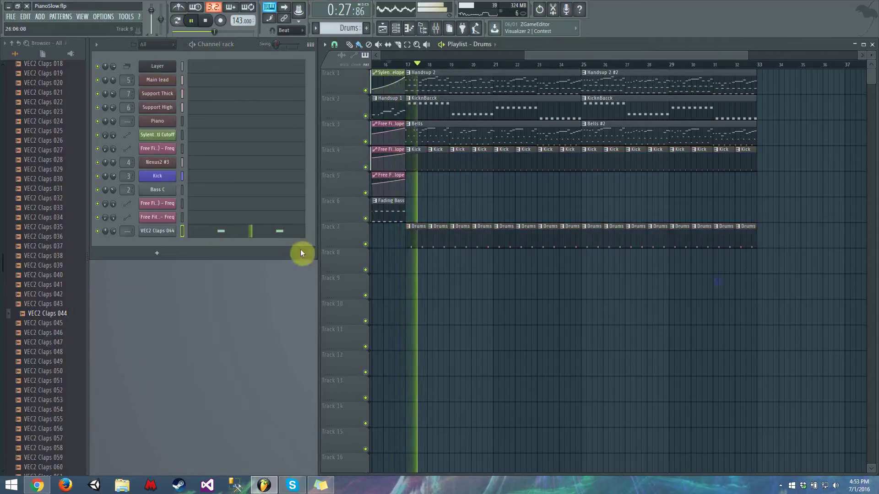
Rename the VEC2 Claps 044 channel as Clap and adjust its volume
right_click(172, 233)
left_click(216, 246)
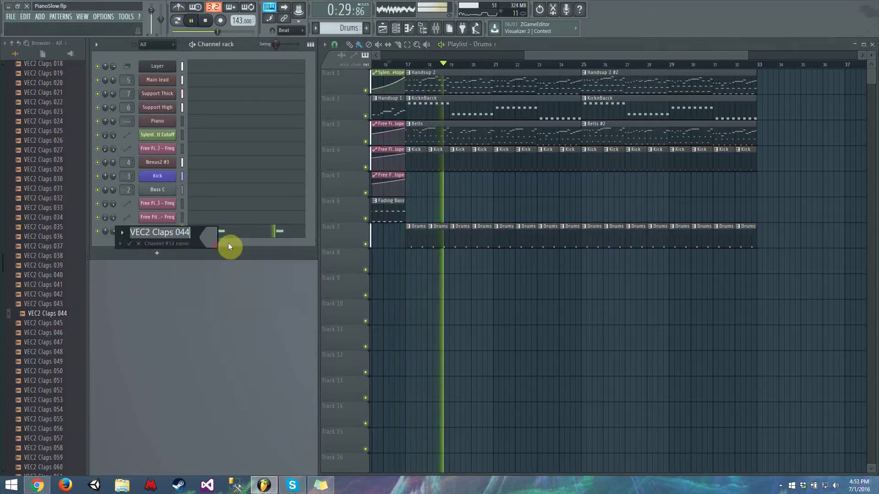
type("Clap")
key("Return")
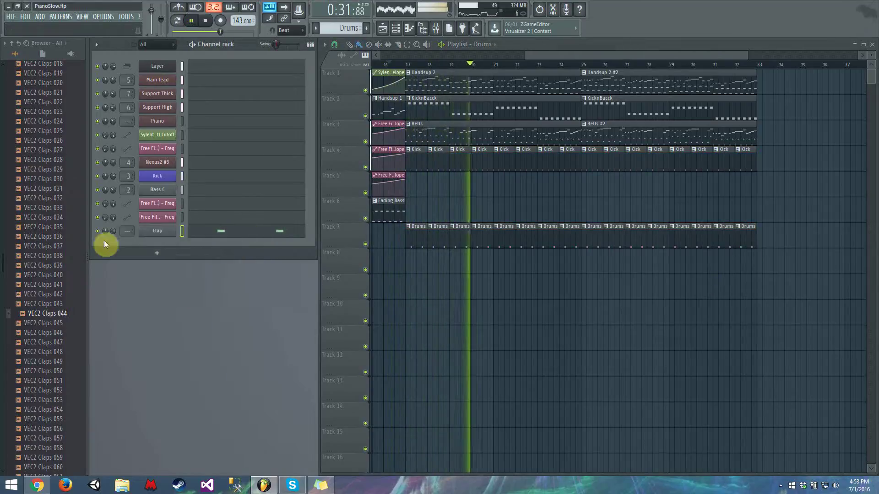
left_click_drag(113, 232, 114, 236)
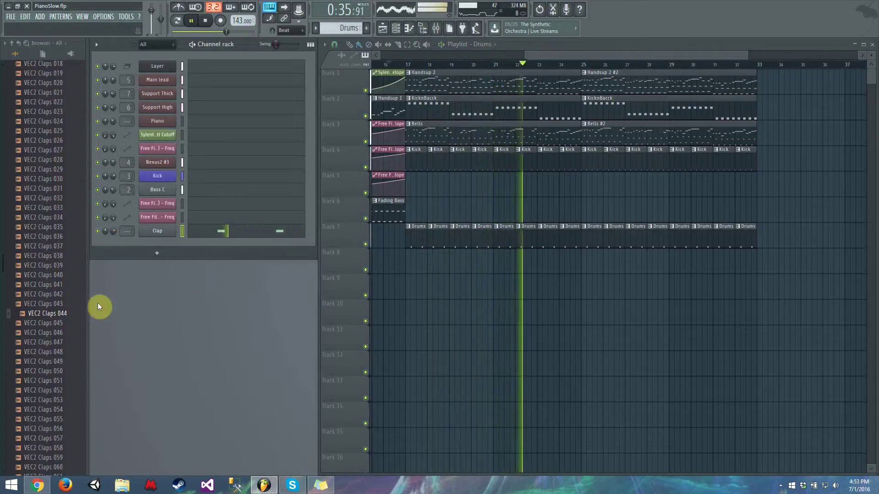
Audition more VEC2 claps, replace the Clap channel's sample with VEC2 Claps 055 and play the song
key("space")
left_click_drag(55, 323, 69, 355)
scroll(70, 355, "down", 2)
left_click(67, 306)
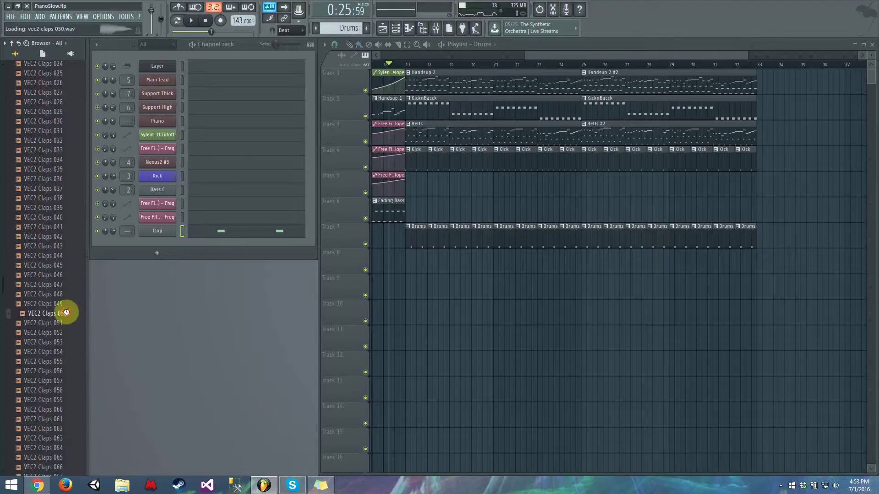
left_click(72, 363)
left_click_drag(73, 373, 158, 231)
key("space")
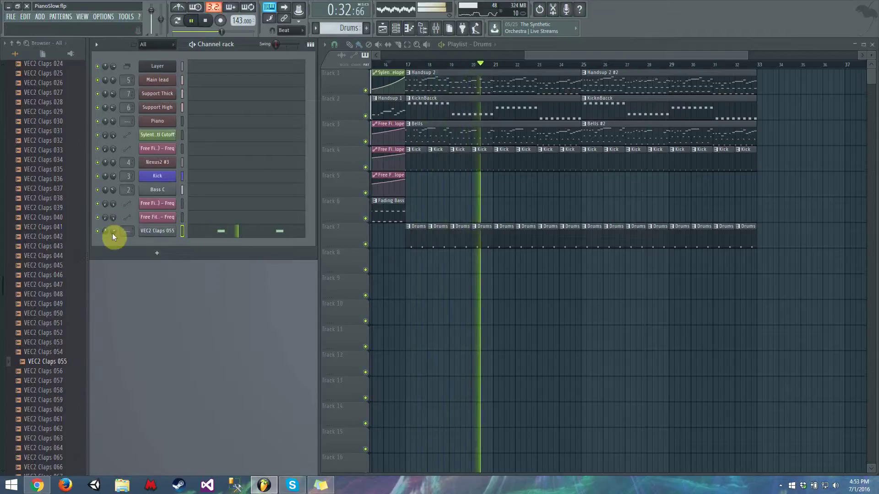
Rename the VEC2 Claps 055 channel as Clap
right_click(147, 233)
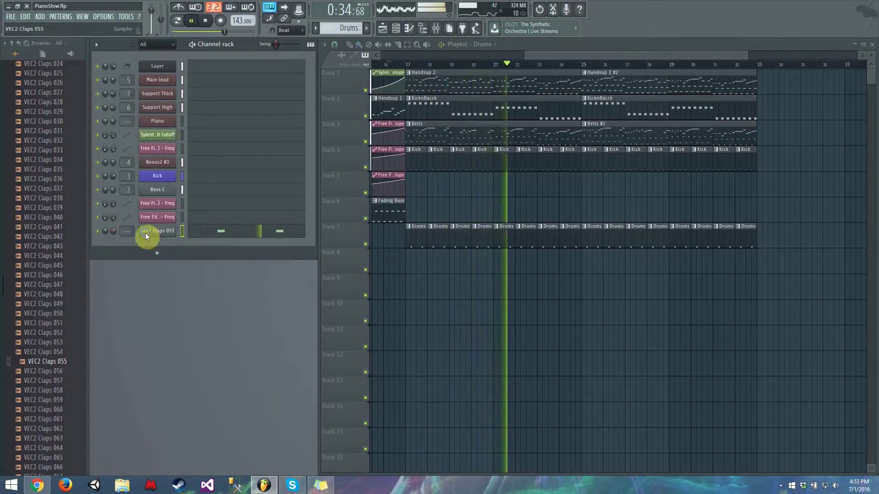
left_click(202, 243)
type("Clap")
key("Return")
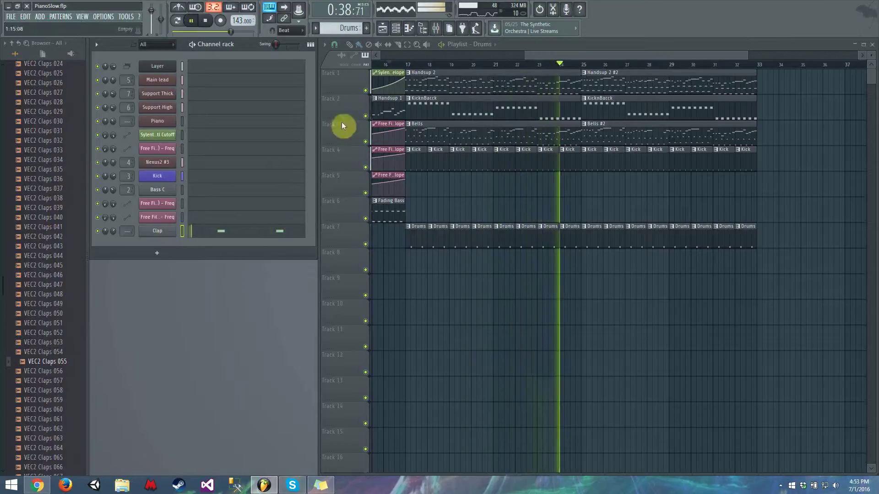
Rename the Drums pattern as Clap 1
left_click(349, 28)
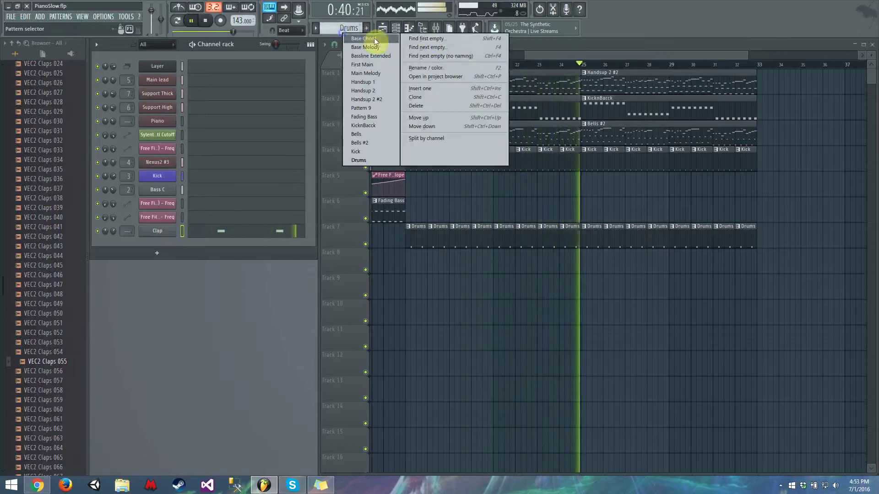
left_click(443, 69)
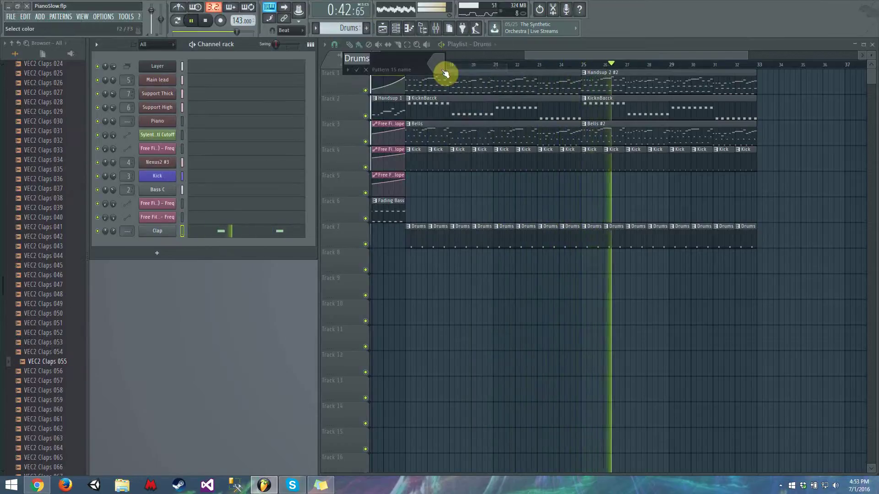
type("Clap 1")
key("Return")
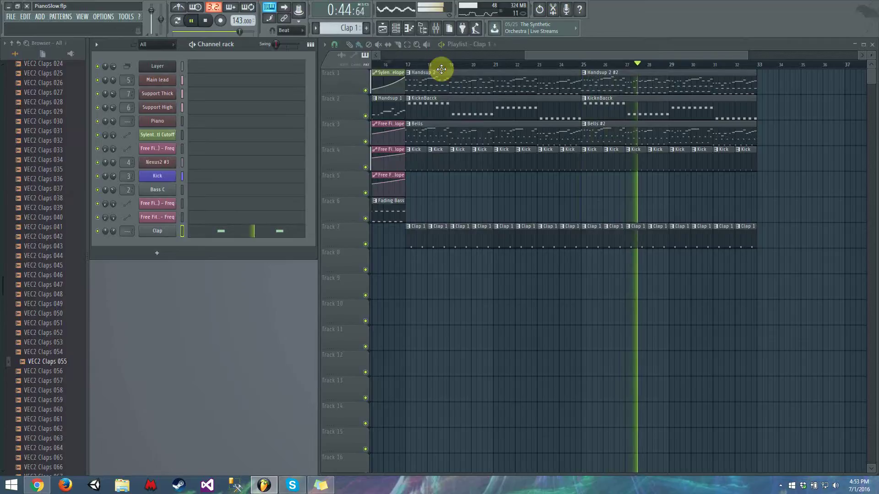
Clone the Clap 1 pattern and rename the copy as Clap 2
left_click(349, 26)
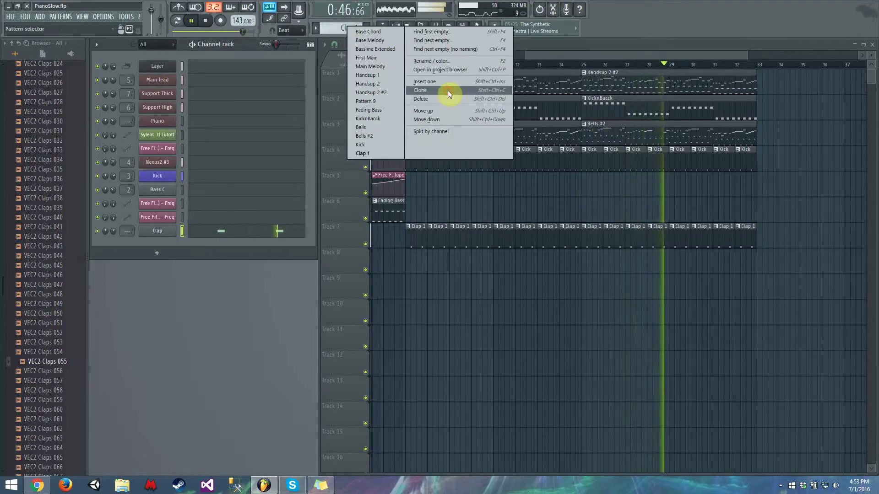
left_click(448, 89)
left_click(340, 26)
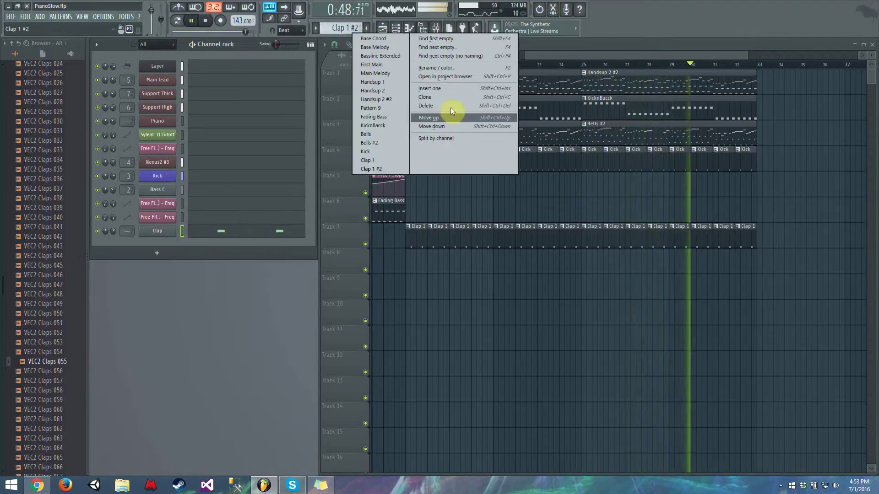
left_click(450, 69)
key("BackSpace")
key("BackSpace")
key("BackSpace")
key("BackSpace")
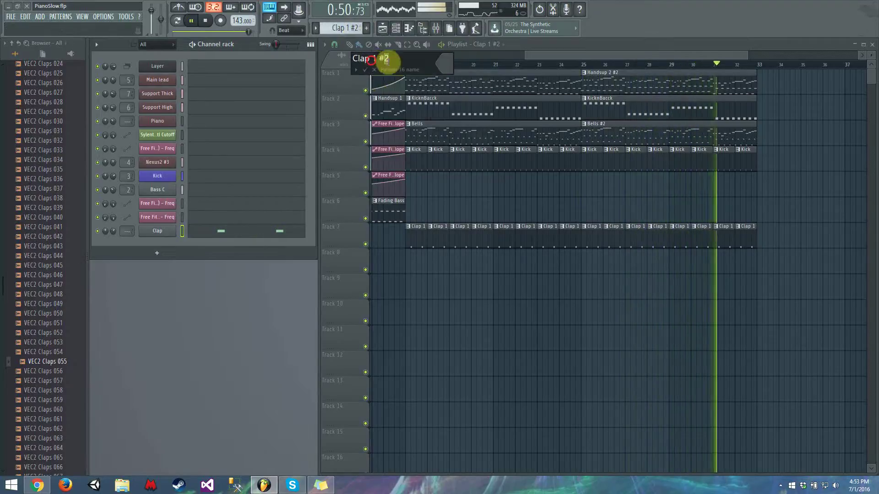
type("2")
key("Return")
Clear all Clap notes from the piano roll of the Clap 2 pattern
right_click(163, 230)
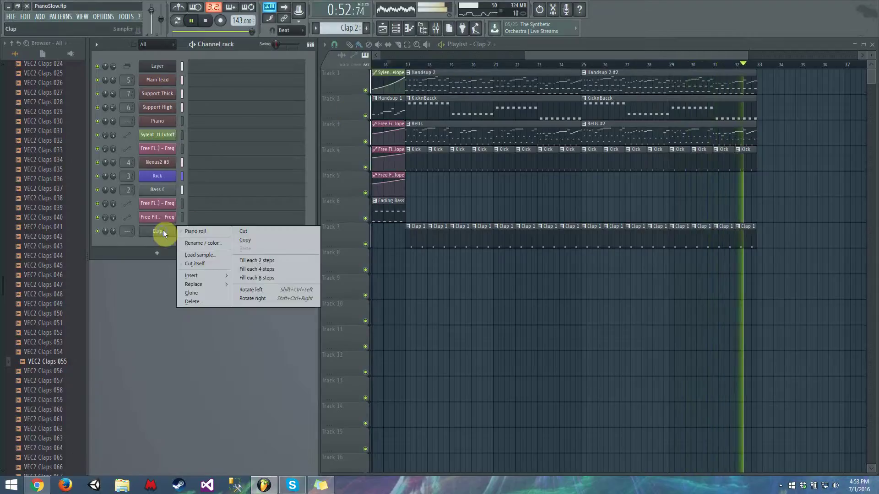
left_click(235, 232)
key("ctrl+a")
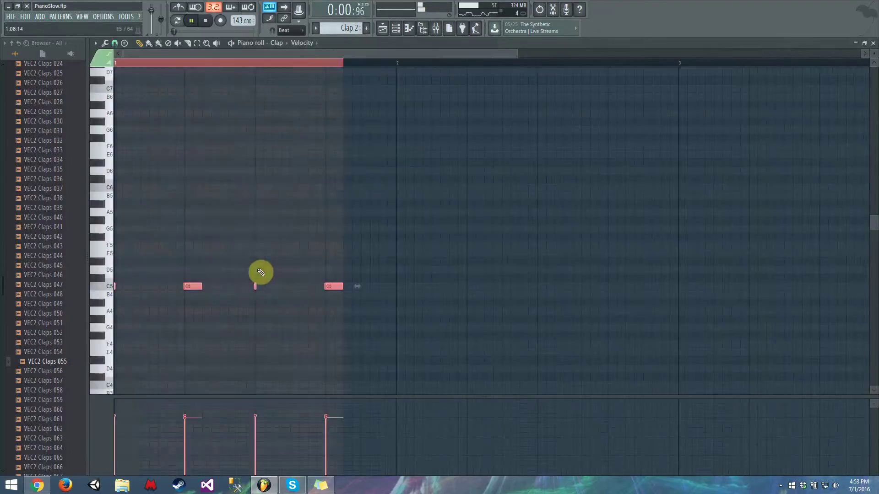
left_click(873, 43)
Fill the Clap channel in Clap 2 with a hit on each 4 steps, listening in pattern mode
right_click(169, 231)
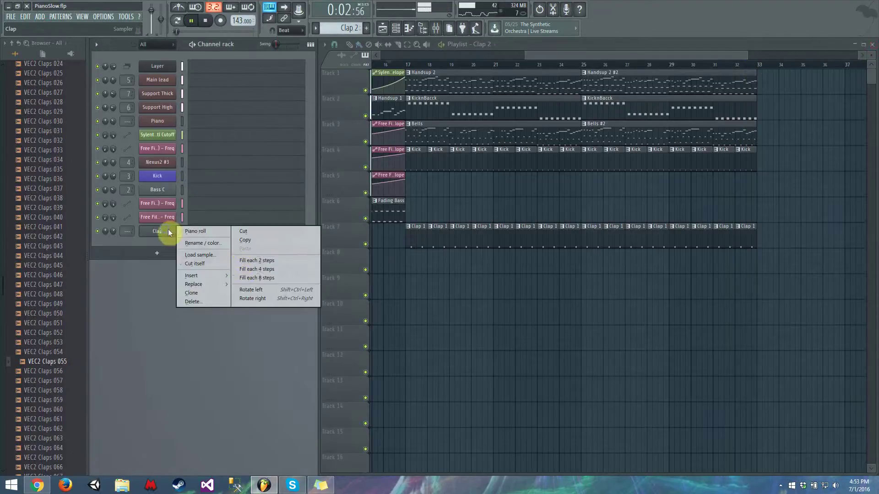
left_click(247, 260)
left_click(176, 20)
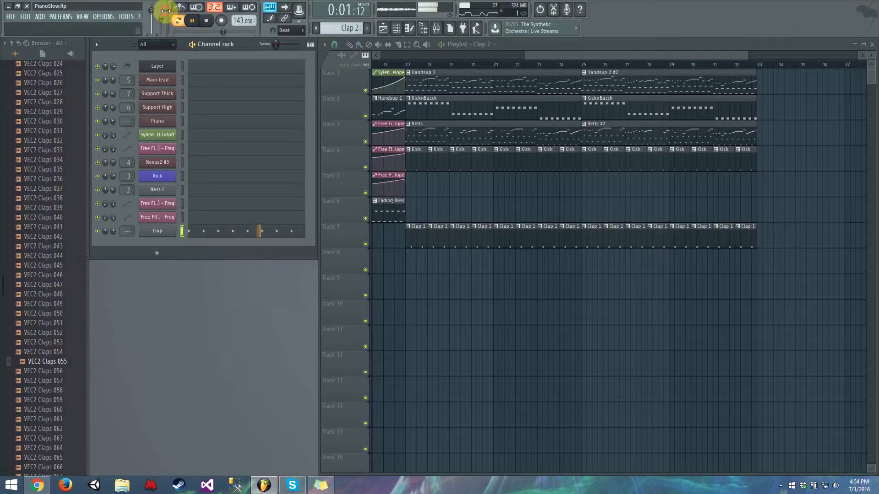
right_click(161, 229)
left_click(256, 264)
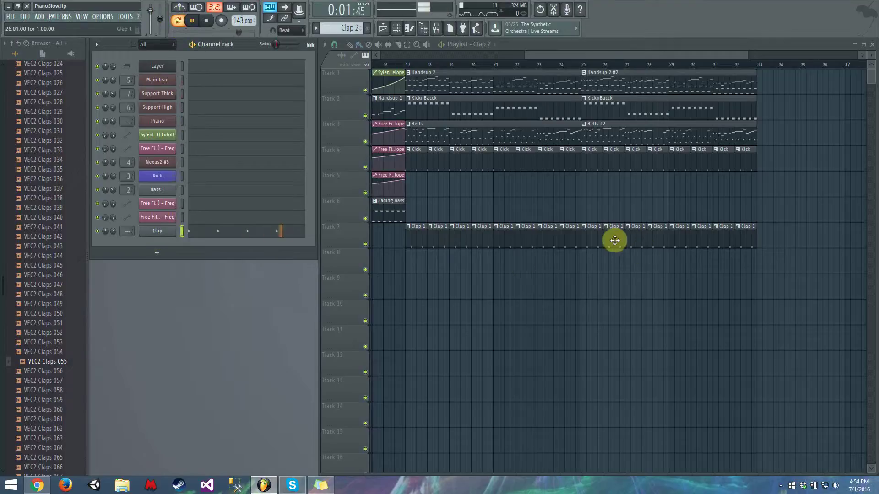
left_click(298, 232)
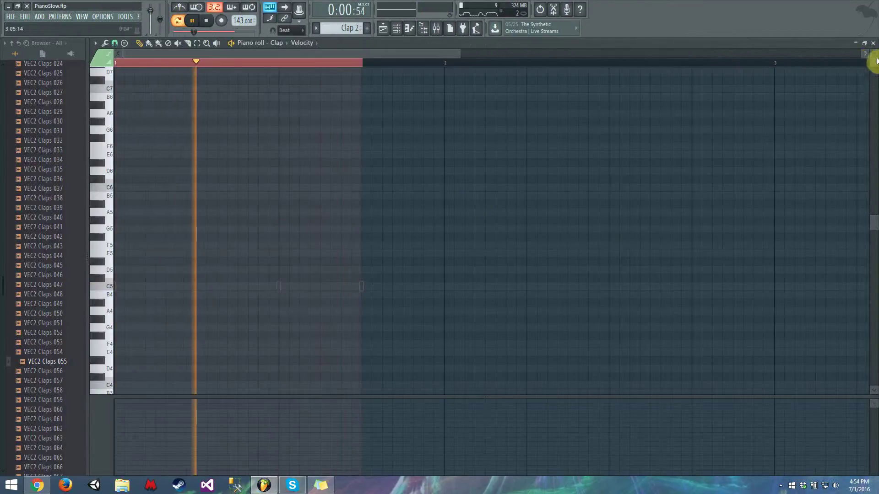
left_click(873, 43)
right_click(158, 232)
left_click(260, 270)
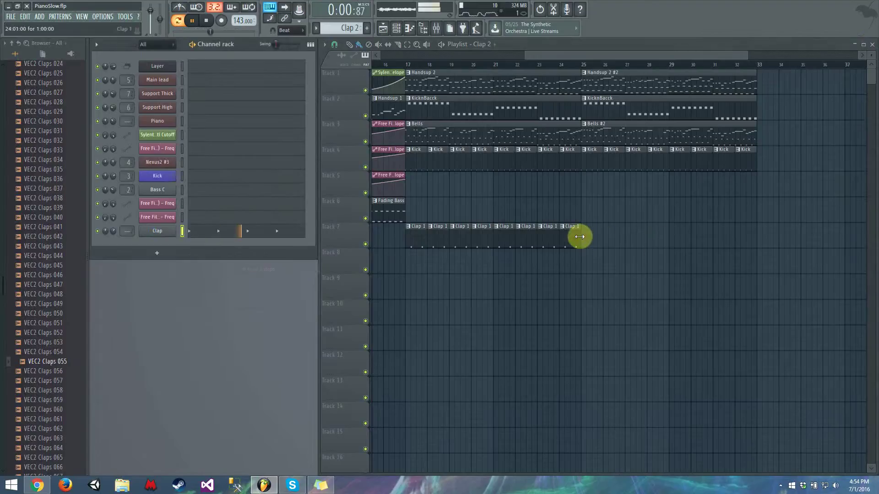
Replace the Clap 1 clips on Track 7 with Clap 2 clips from bar 25 through bar 32, play the section and save the project
left_click_drag(580, 237, 734, 243)
left_click(176, 21)
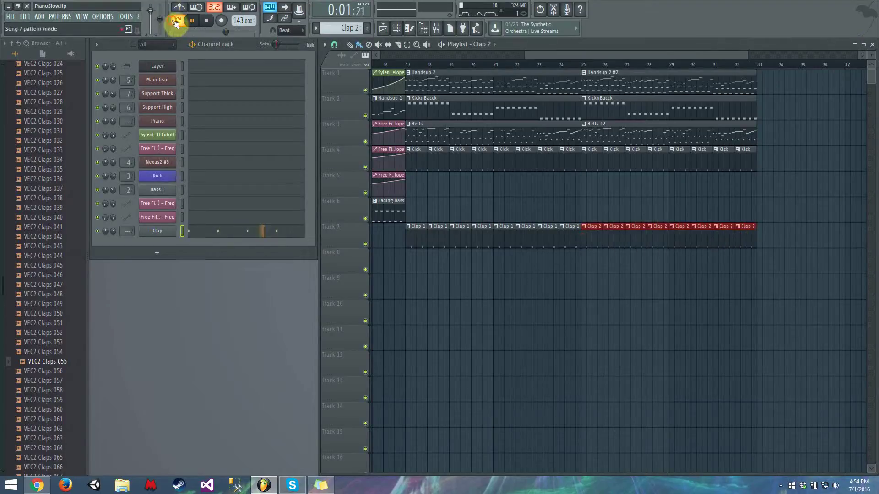
left_click(510, 64)
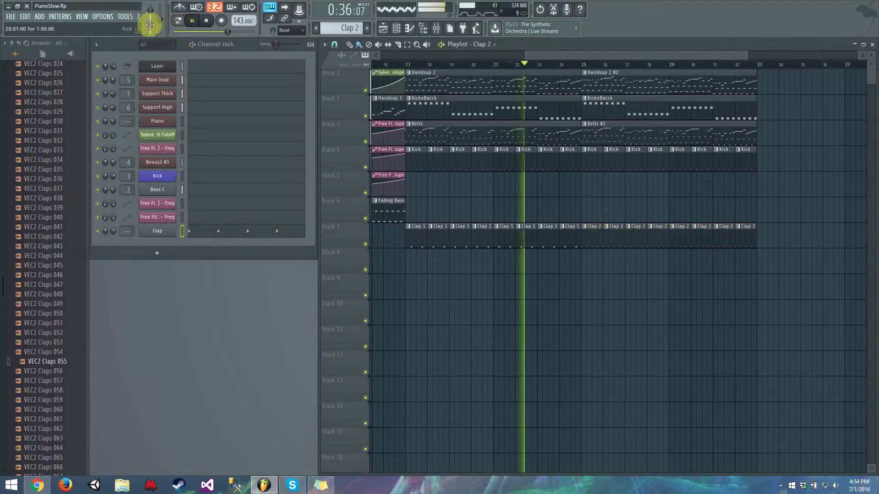
left_click(11, 18)
left_click(26, 56)
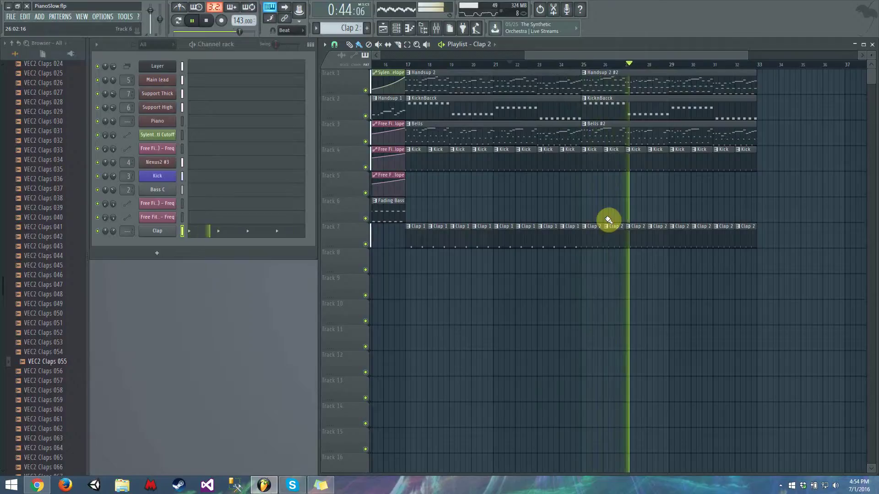
left_click(600, 135)
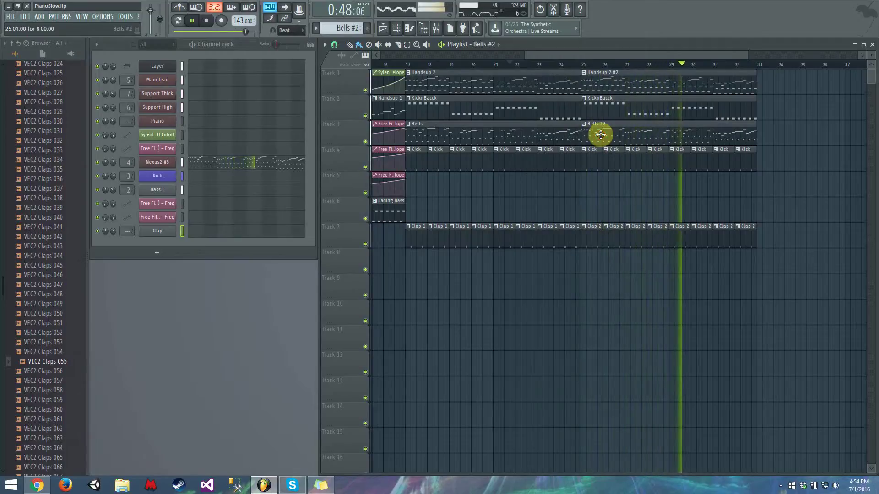
left_click_drag(604, 57, 587, 60)
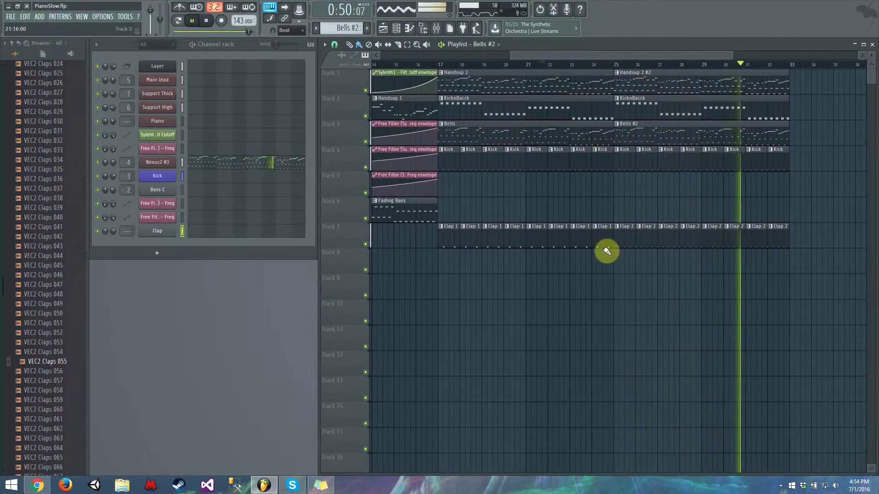
mouse_move(759, 259)
left_mouse_down()
mouse_move(733, 253)
mouse_move(805, 279)
left_mouse_up()
key("Delete")
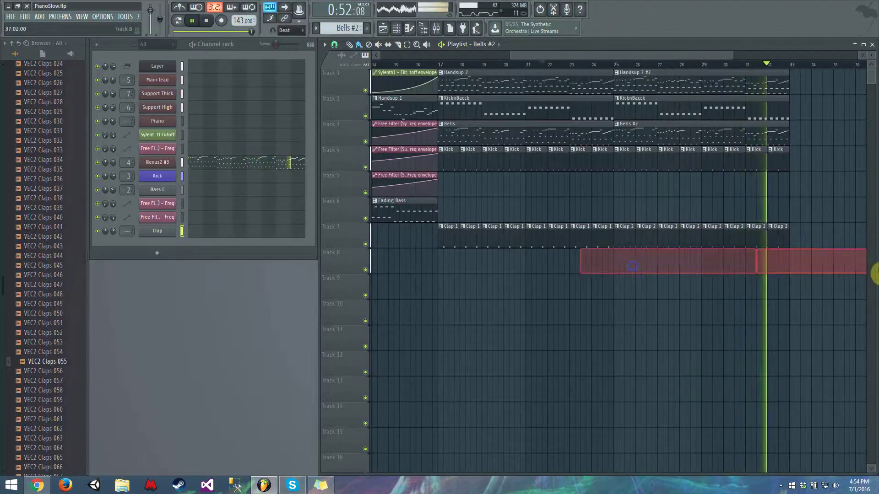
left_click(448, 243)
left_click_drag(226, 31, 187, 32)
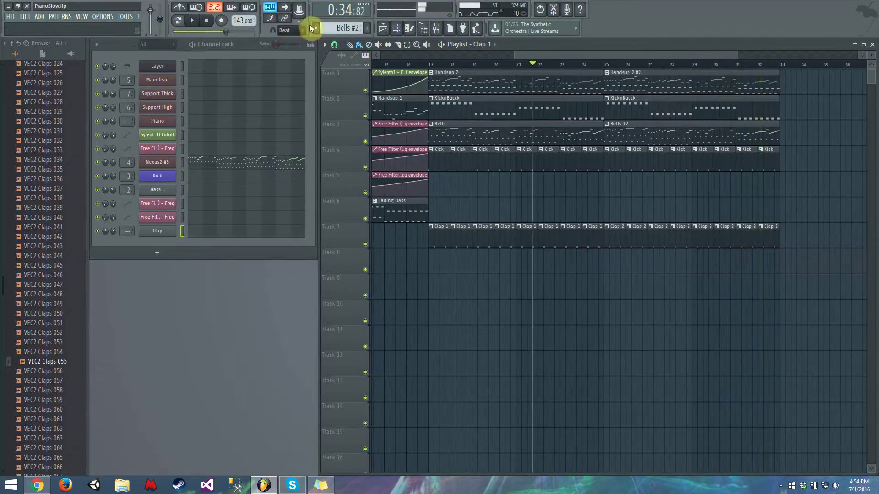
Create a new pattern named Open Hats and return to the VEC2 sample folders in the browser
left_click(364, 29)
type("Ope")
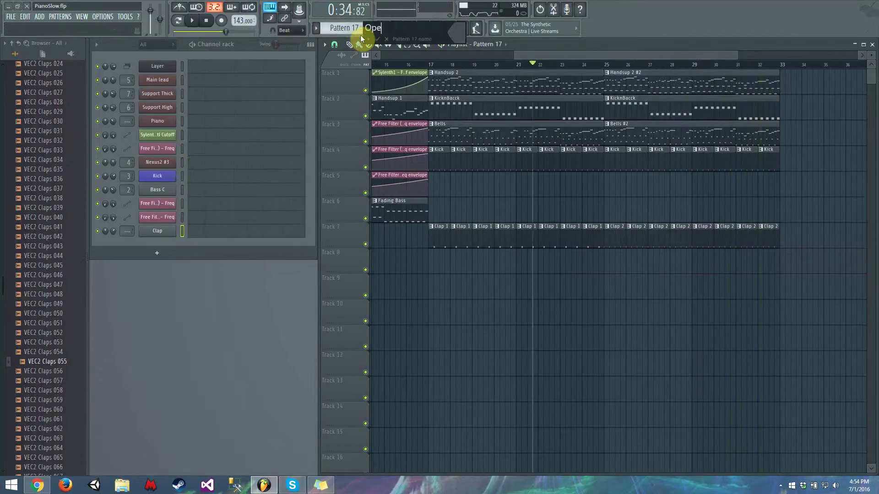
type("n Hats")
key("Return")
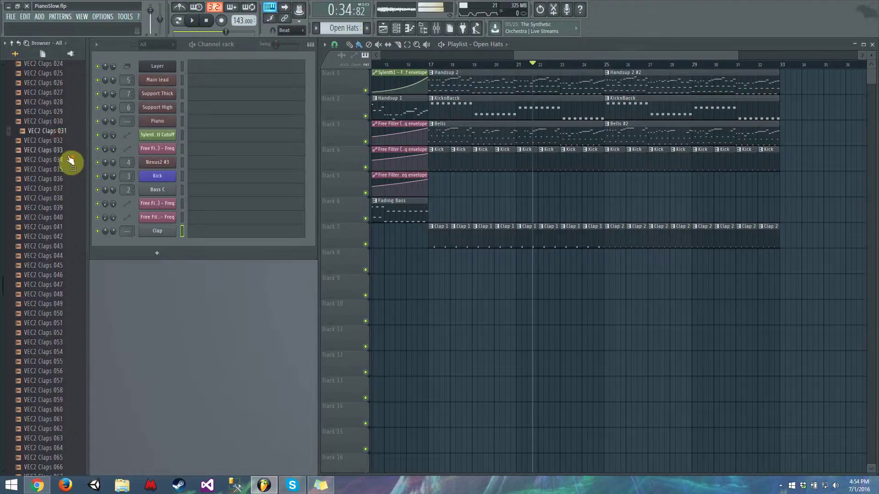
scroll(67, 161, "up", 4)
scroll(65, 174, "up", 14)
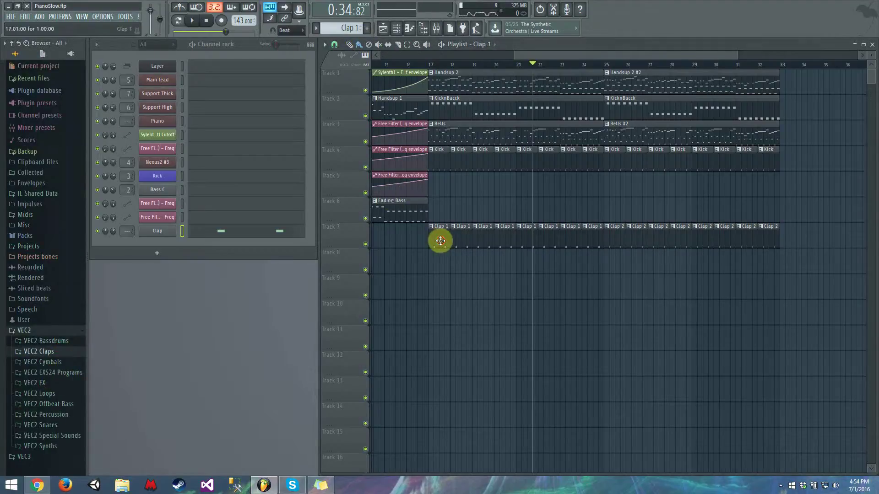
Fill the Kick channel in the Clap 1 pattern with a hit on each 4 steps and play the pattern
left_click(177, 21)
key("space")
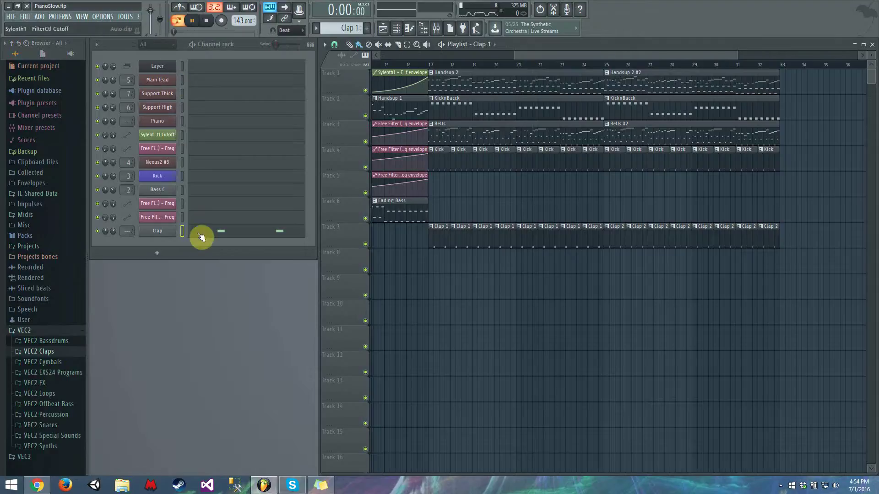
right_click(166, 179)
left_click(279, 215)
key("space")
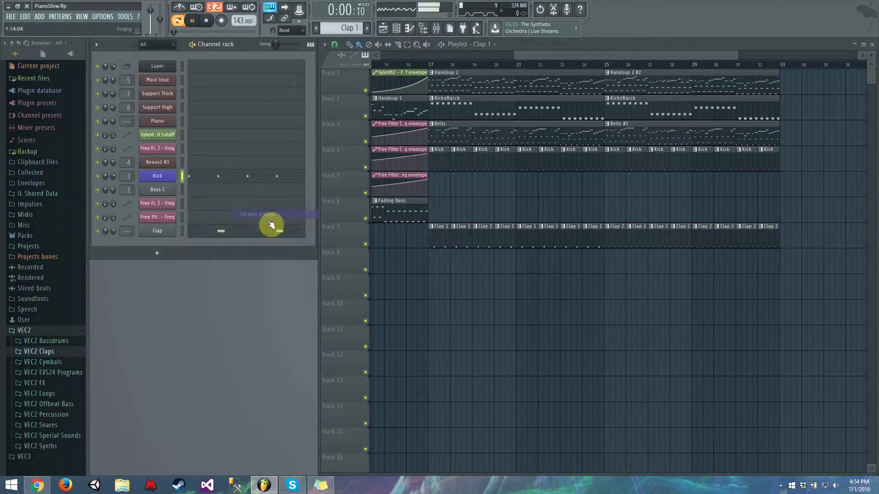
Assign the Clap channel to a free mixer track and play the Clap 1 pattern
right_click(127, 231)
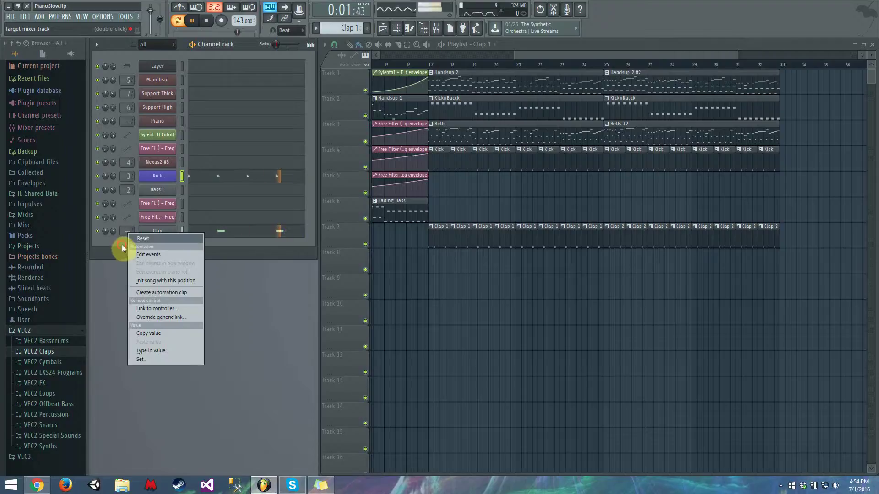
key("space")
left_click(154, 233)
left_click(156, 146)
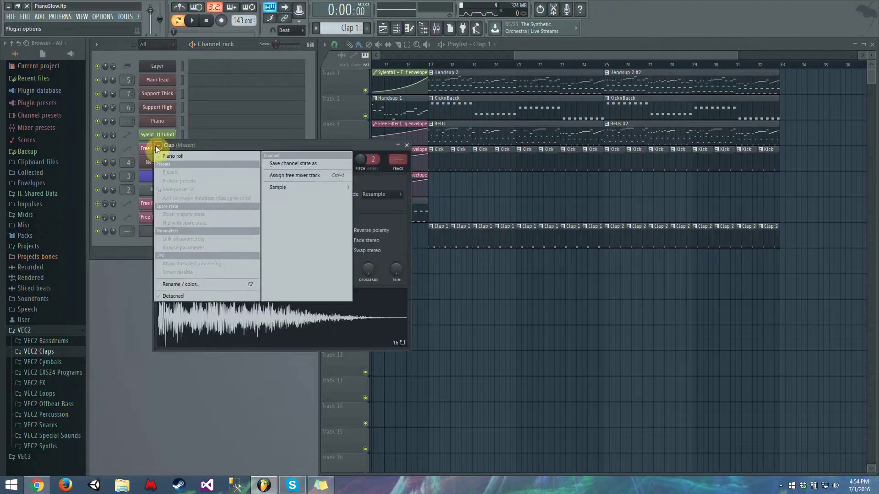
left_click(339, 175)
left_click_drag(342, 145, 359, 149)
key("space")
left_click(423, 149)
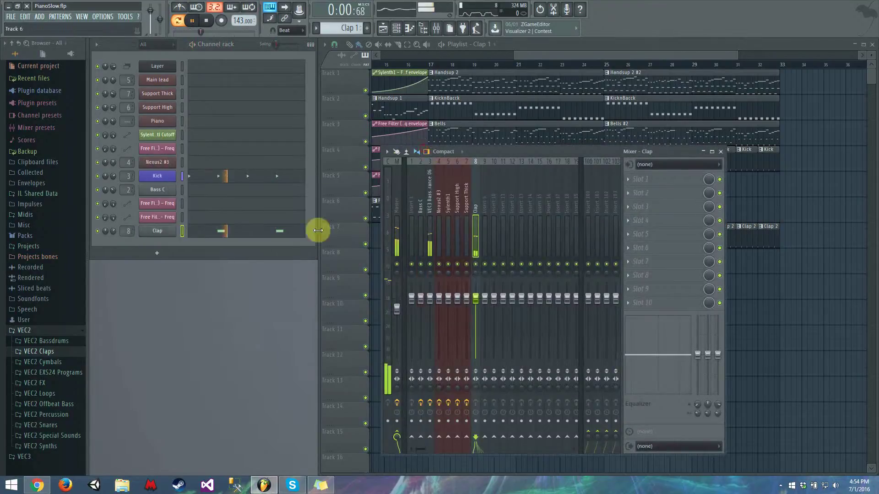
Rename the Clap channel's mixer track as Drumgroup and close the mixer
right_click(475, 206)
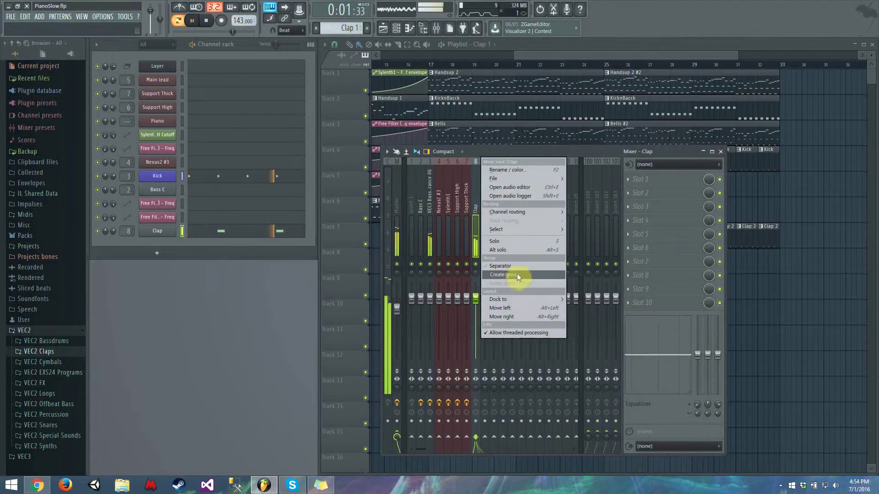
left_click(532, 170)
type("Dru")
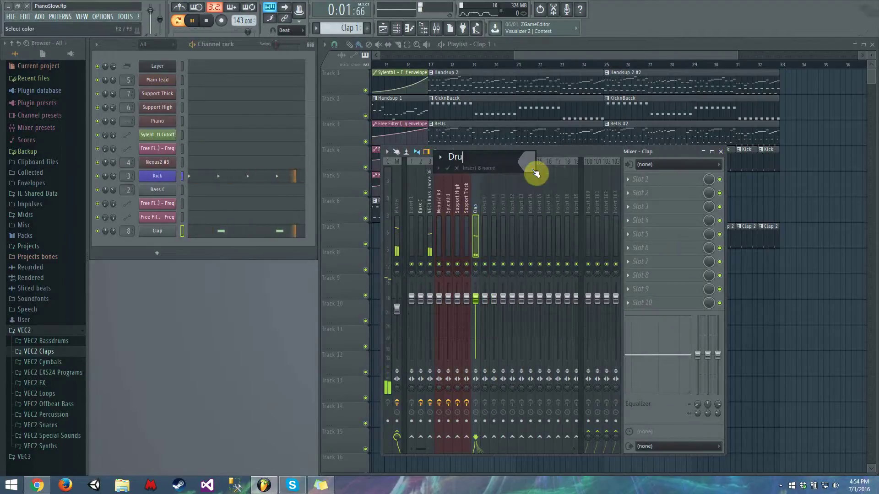
type("mgroup")
key("Return")
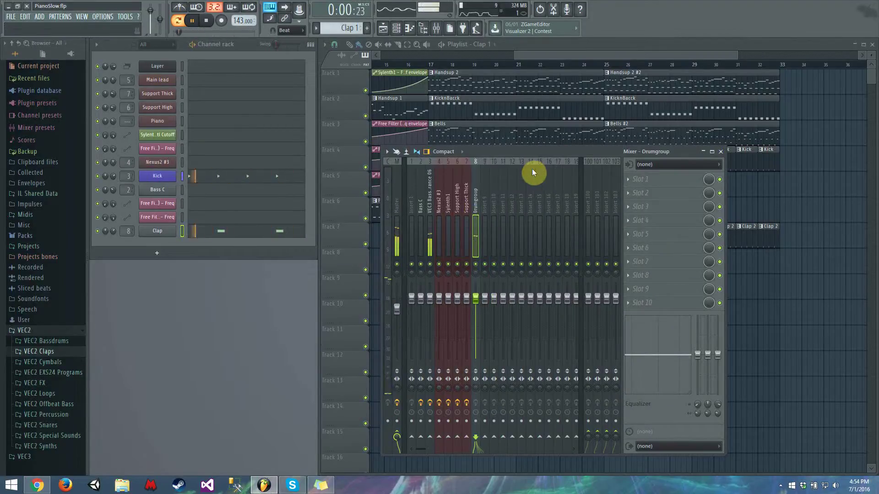
left_click(720, 151)
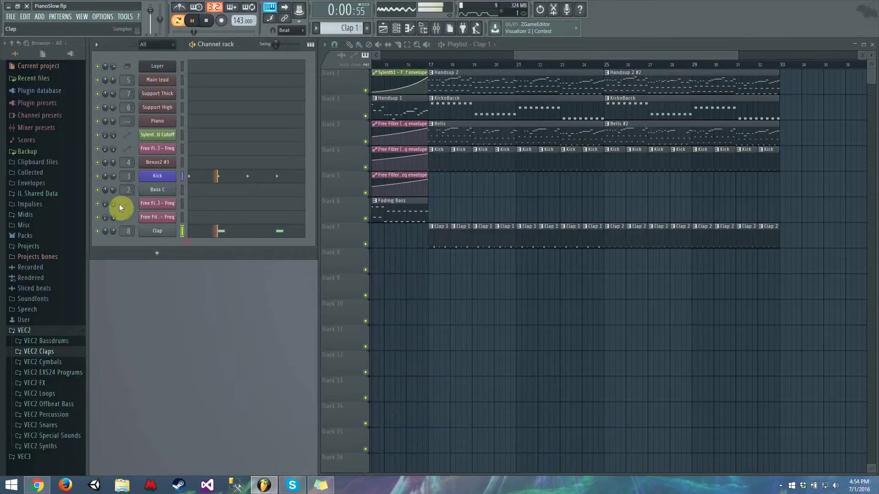
Open the VEC2 HH Open sample folder inside VEC2 Cymbals and look through its samples
left_click(45, 362)
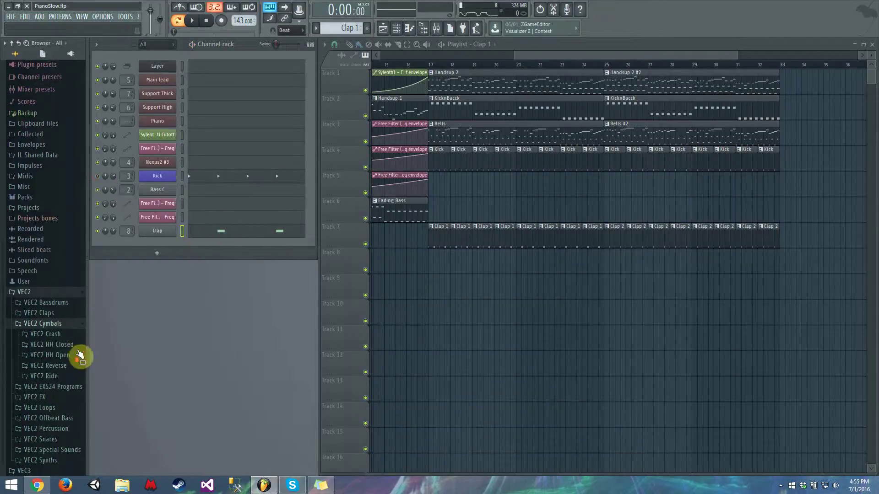
left_click(72, 357)
scroll(64, 245, "down", 10)
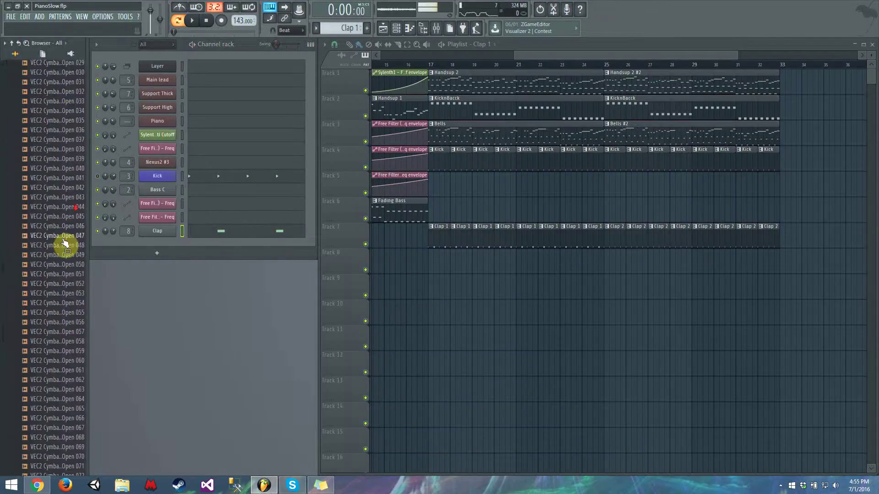
scroll(61, 256, "up", 8)
Audition open hat samples from HH Open 067 onward and add VEC2 Cymbals HH Open 076 as a new channel at about 34% volume
left_click(64, 270)
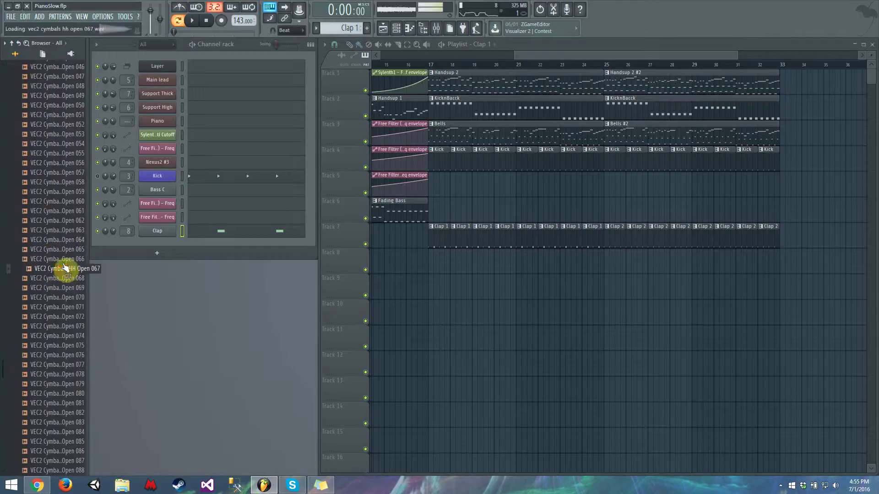
left_click(66, 298)
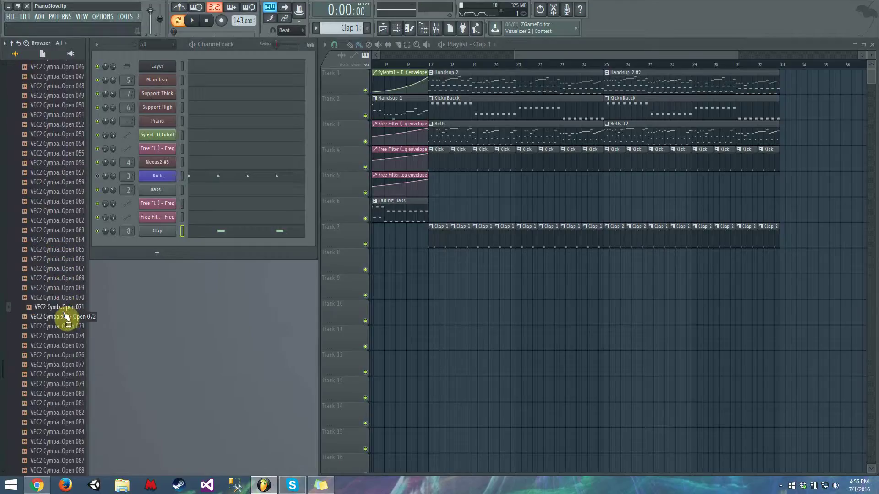
left_click(65, 325)
left_click(64, 336)
left_click(65, 345)
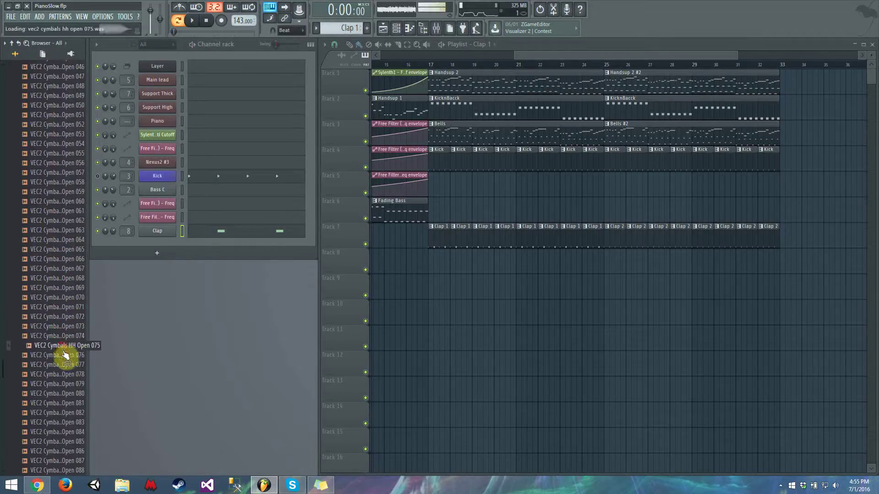
left_click(65, 355)
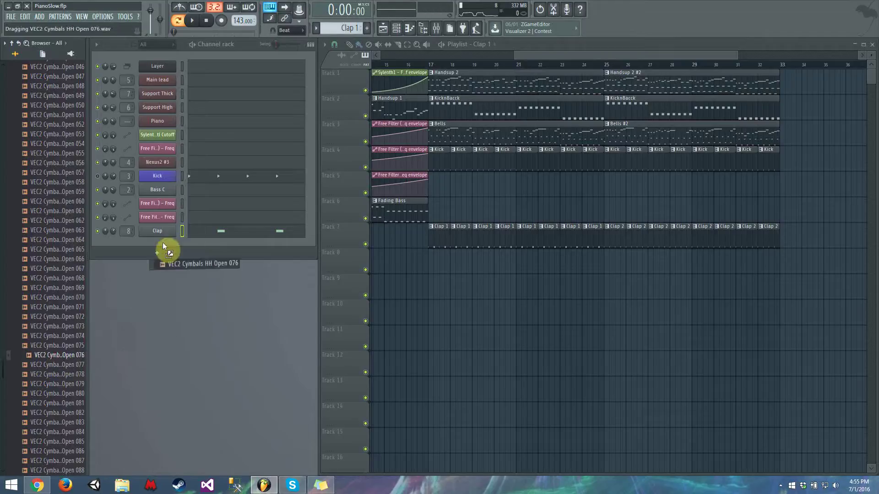
left_click_drag(163, 243, 163, 246)
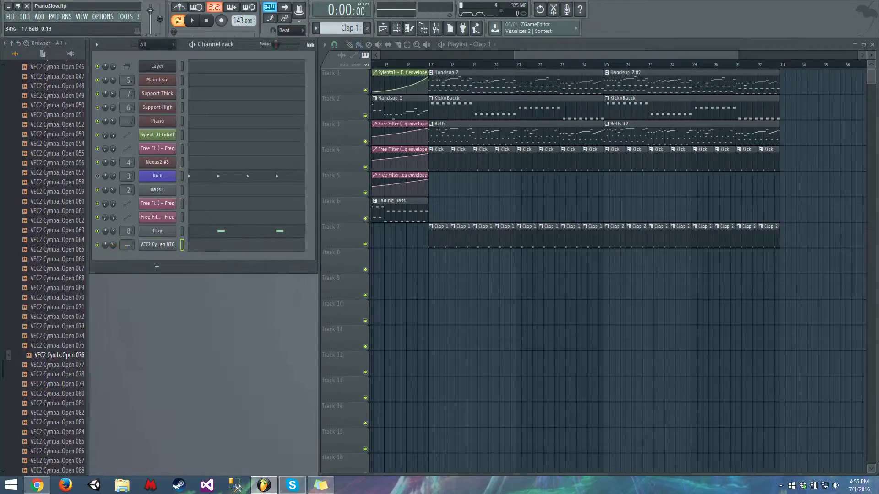
Draw four C5 notes across bar 1 in the piano roll of the HH Open 076 channel, one in each beat
right_click(154, 250)
left_click(192, 245)
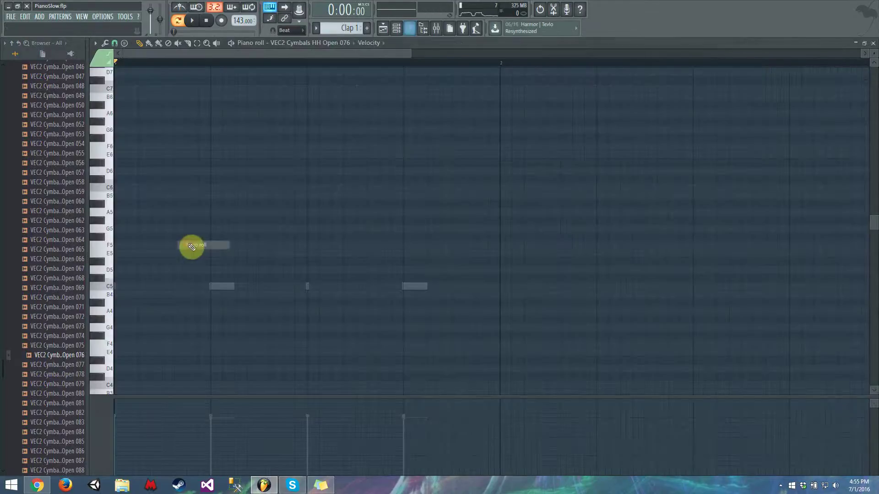
left_click_drag(164, 287, 152, 287)
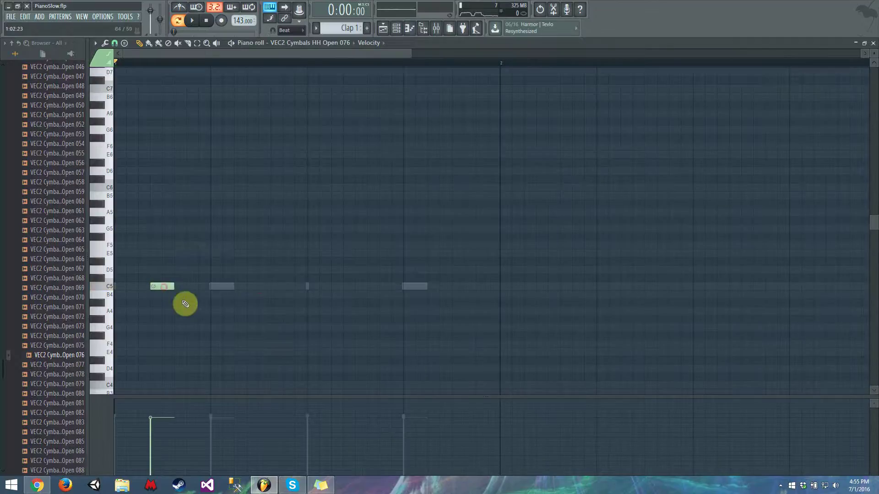
key("space")
left_click(361, 287)
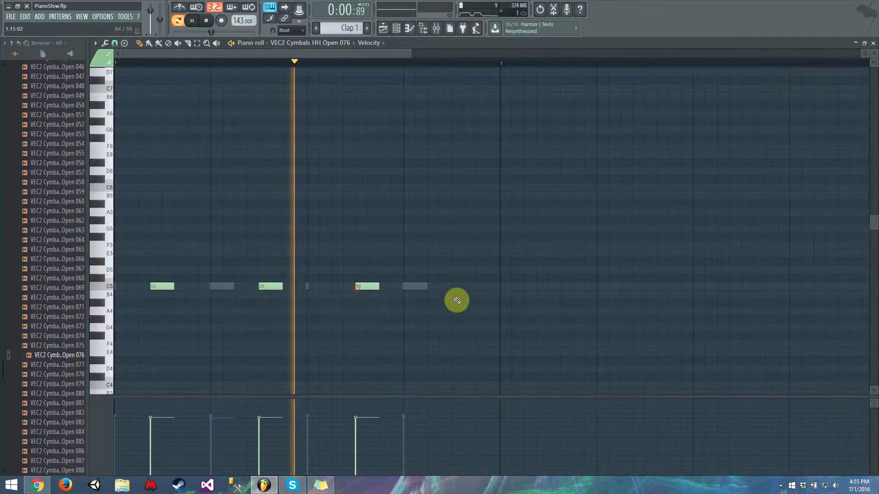
left_click(469, 287)
key("space")
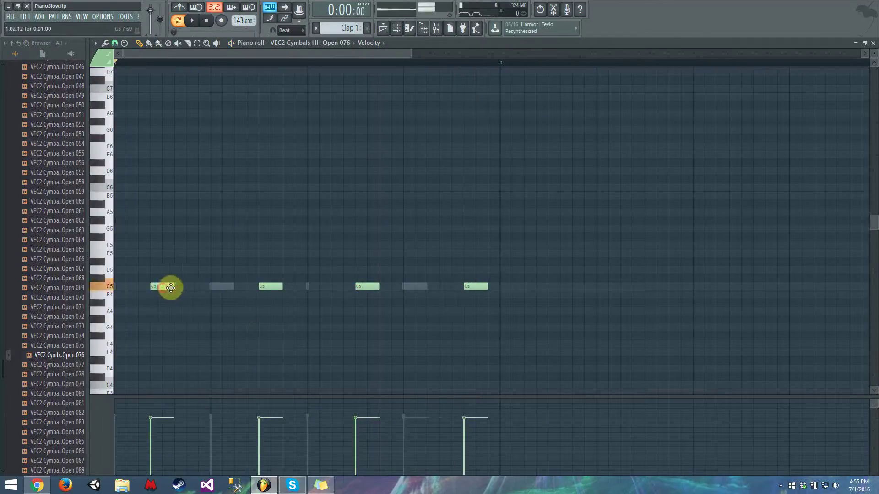
Align the first and last open hat notes to the off-beats during playback and close the piano roll
key("space")
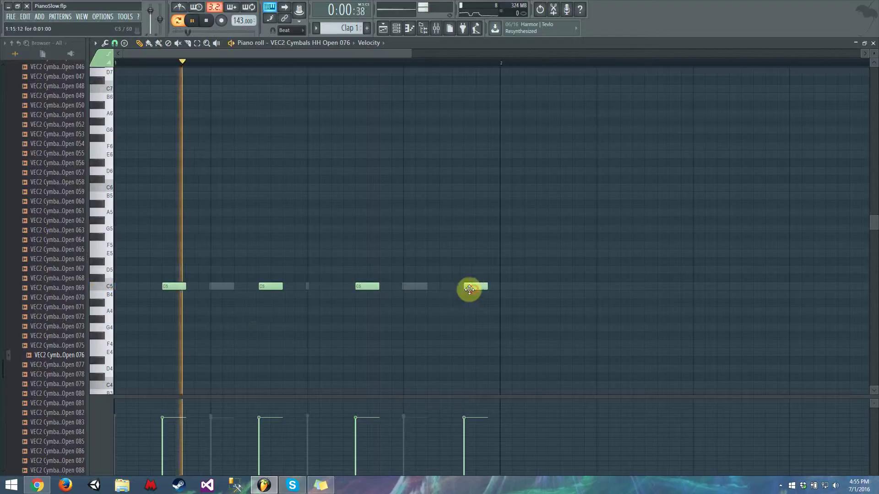
left_click_drag(471, 287, 459, 287)
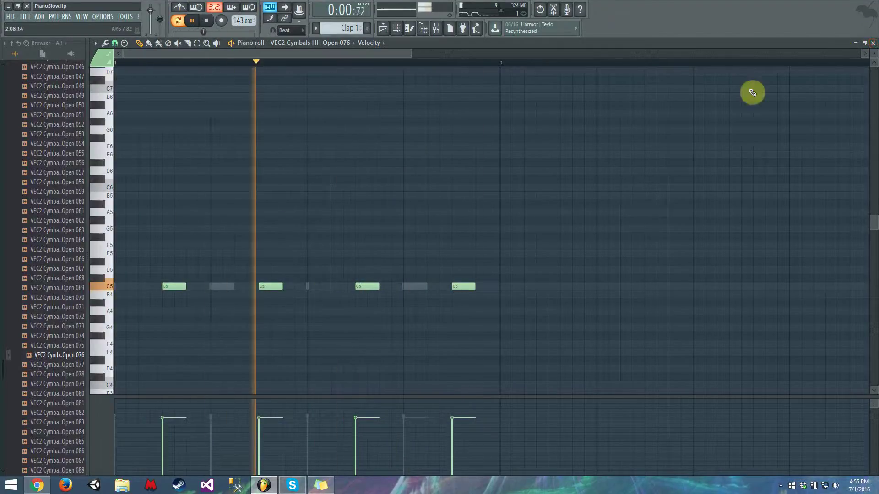
left_click(873, 43)
key("space")
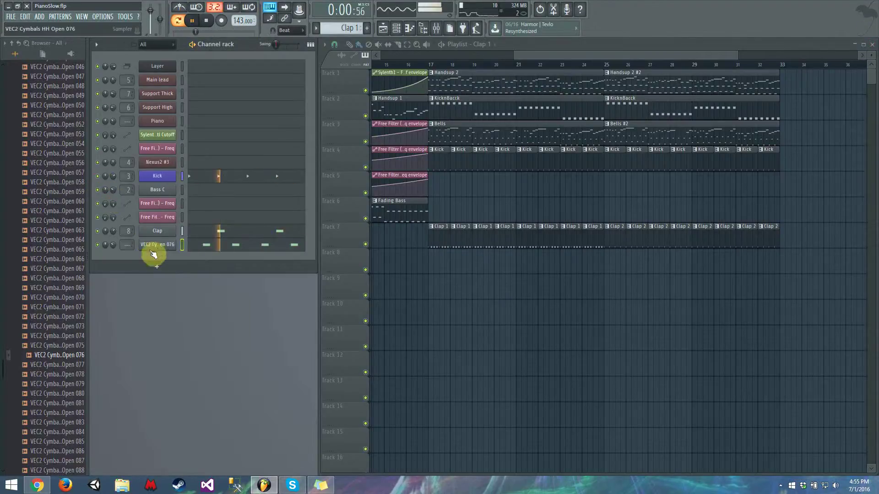
Audition the next open hat samples and try VEC2 Cymbals HH Open 079 in the open hat channel
left_click_drag(78, 364, 86, 391)
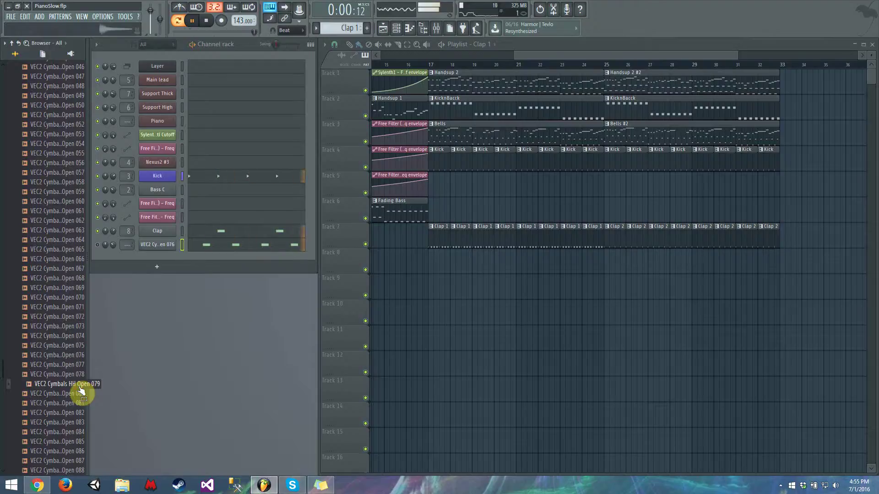
left_click_drag(79, 394, 112, 264)
key("space")
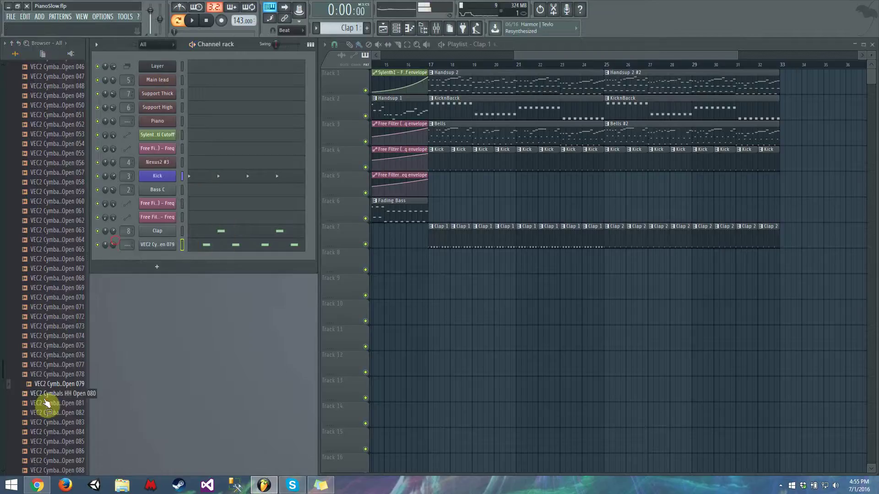
Audition open hat samples 080 to 085 and try VEC2 Cymbals HH Open 085 in the open hat channel with the pattern playing
left_click(45, 395)
left_click(51, 412)
left_click(58, 424)
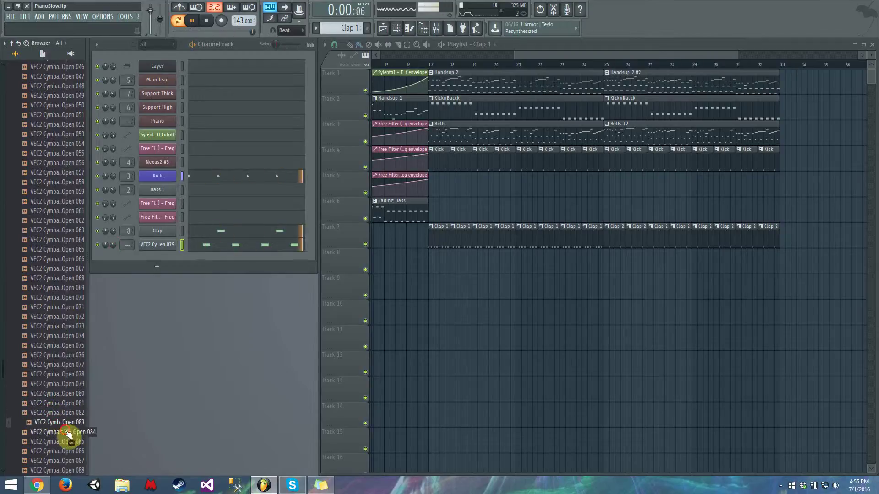
left_click(67, 432)
scroll(76, 407, "down", 4)
left_click(72, 328)
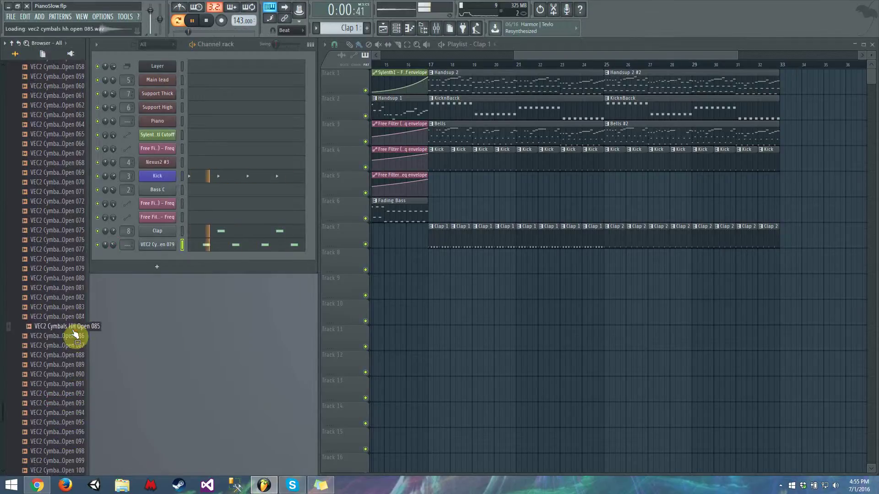
left_click_drag(72, 334, 155, 246)
key("space")
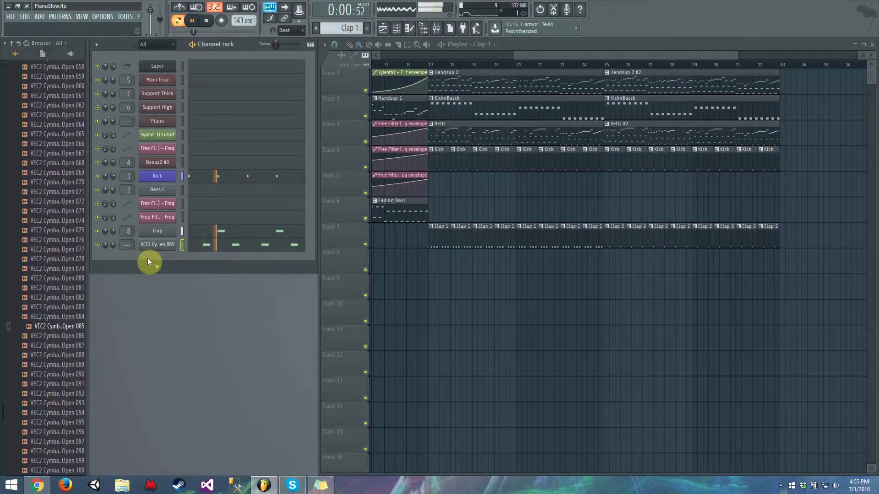
Inspect the audio device settings and close them without changes
left_click(13, 18)
left_click(21, 46)
left_click(502, 203)
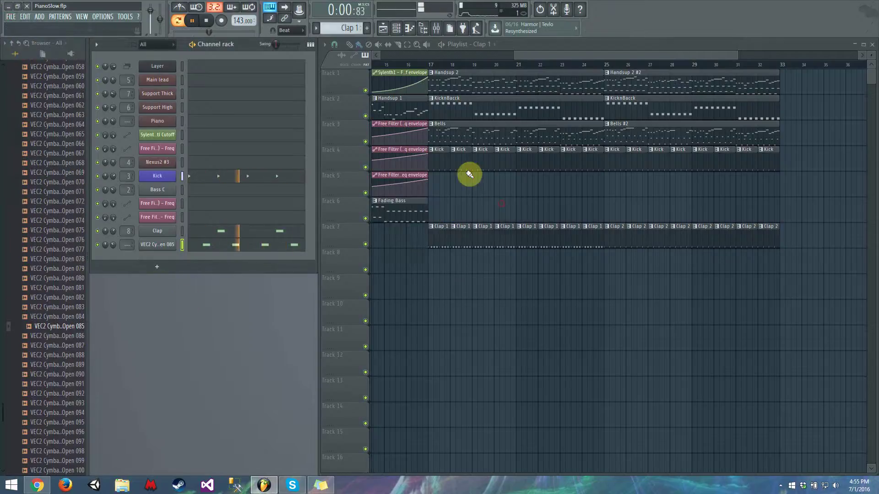
left_click(9, 17)
left_click(103, 16)
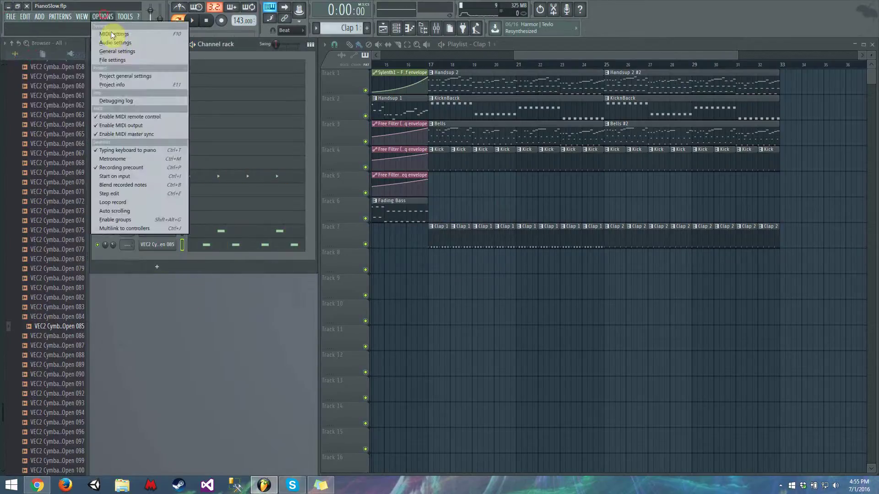
left_click(116, 43)
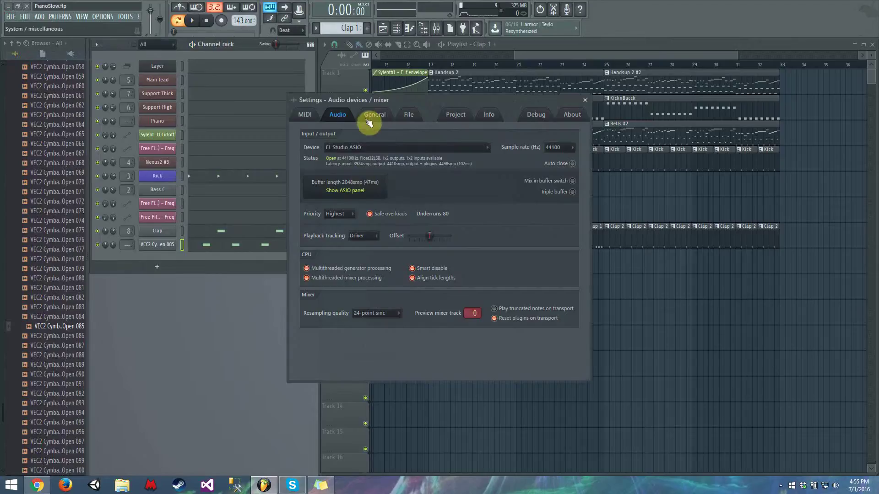
left_click(586, 100)
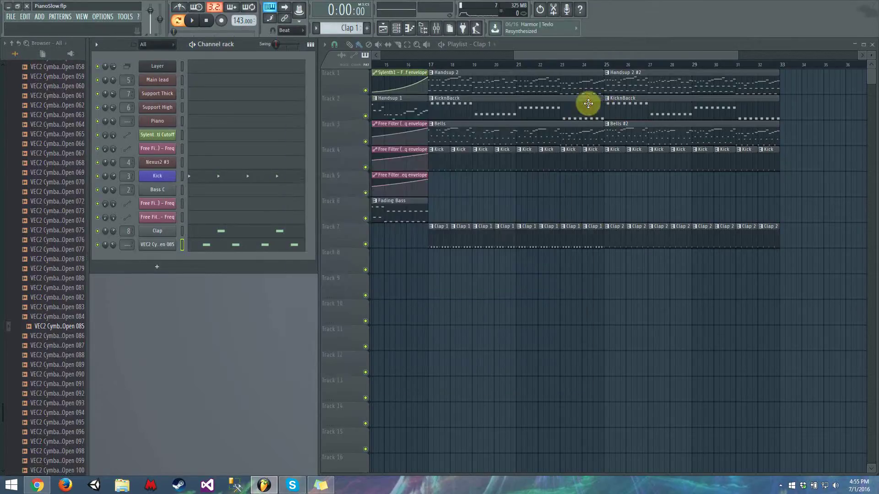
Audition samples up to HH Open 090 and try 090 in the open hat channel at about 39% volume while the pattern plays
left_click(68, 347)
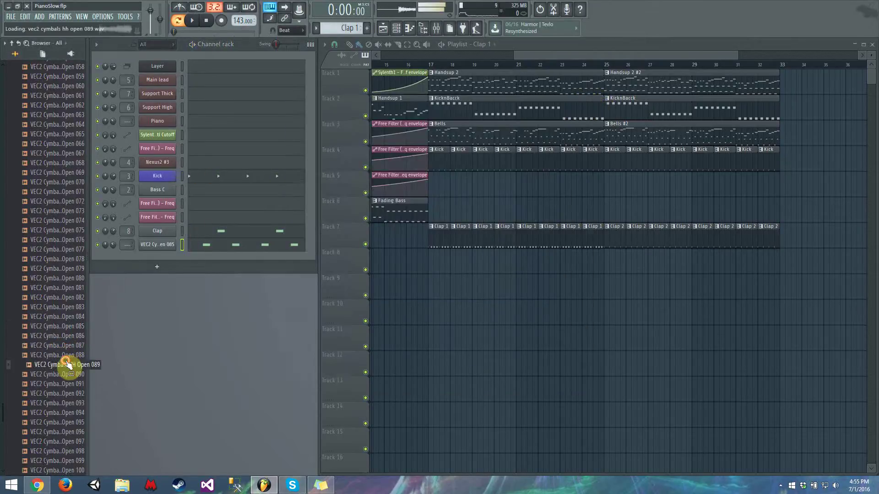
left_click(68, 374)
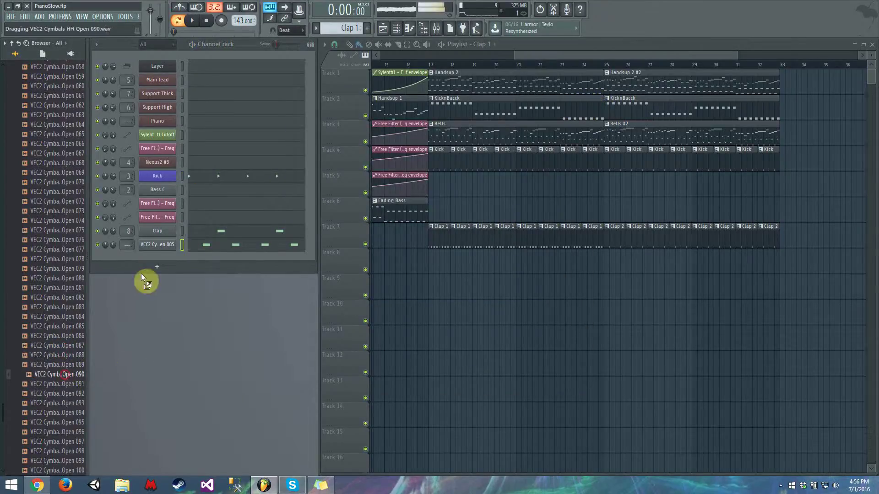
left_click_drag(141, 276, 113, 266)
key("space")
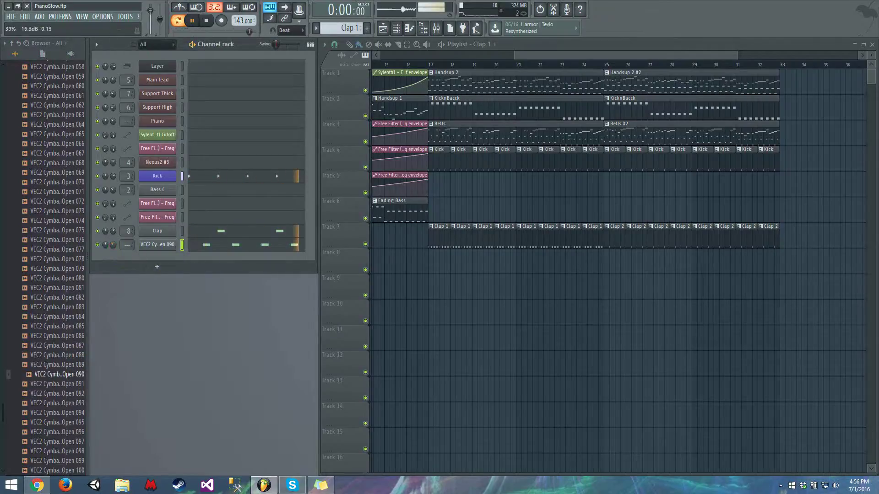
Audition samples 091 to 094, load VEC2 Cymbals HH Open 092 into the open hat channel at 50% volume and play the pattern
key("space")
left_click(75, 384)
left_click(76, 403)
left_click(74, 394)
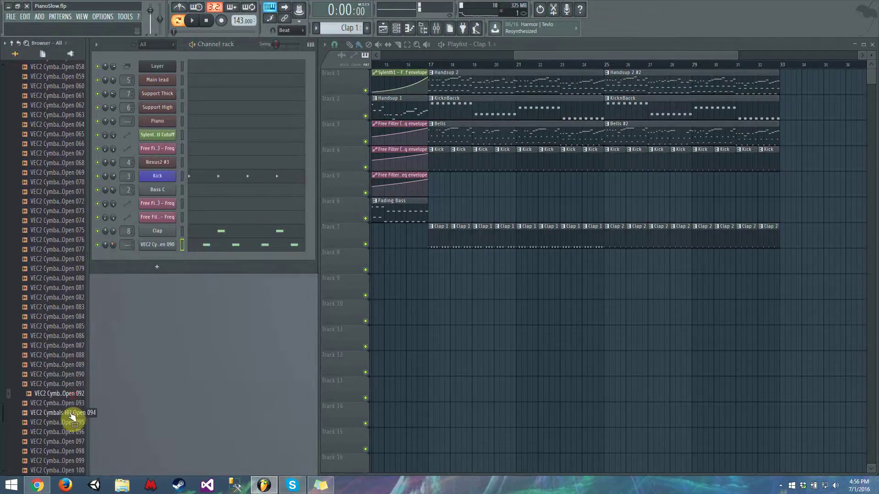
left_click(71, 413)
left_click_drag(127, 290, 114, 240)
key("space")
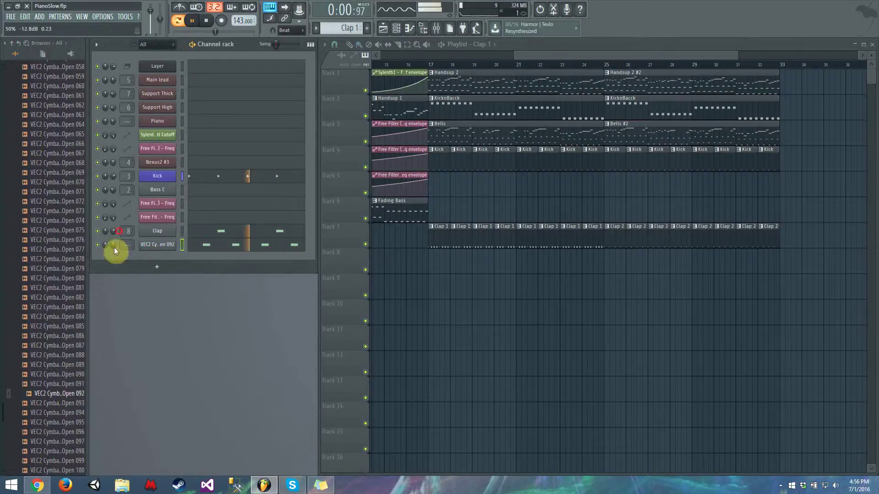
Rename the VEC2 Cymbals HH Open 092 channel as Open Hat
right_click(167, 245)
left_click(195, 259)
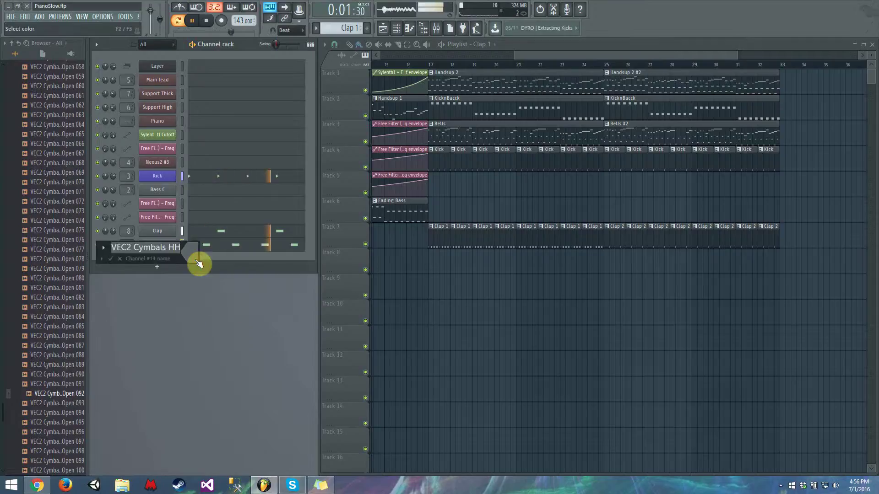
type("Open Hat")
key("Return")
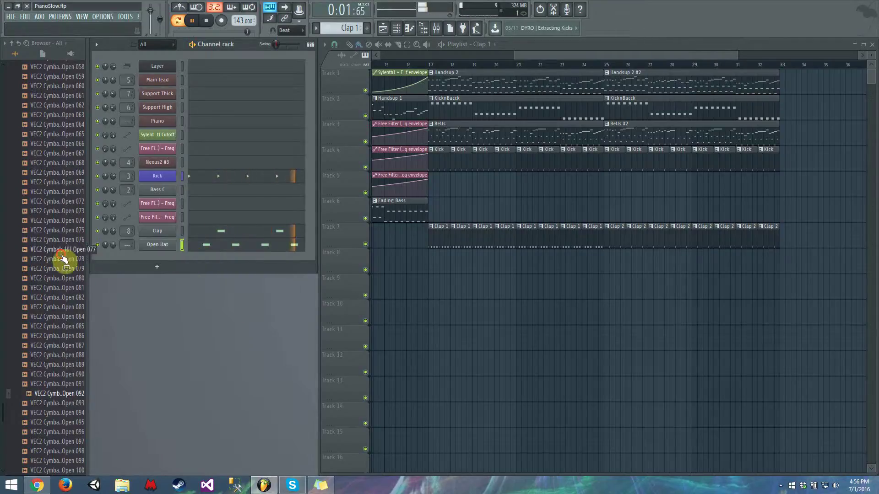
Browse to the VEC2 HH Closed folder and audition closed hi-hat samples 24 to 26
scroll(63, 254, "up", 10)
left_click(64, 143)
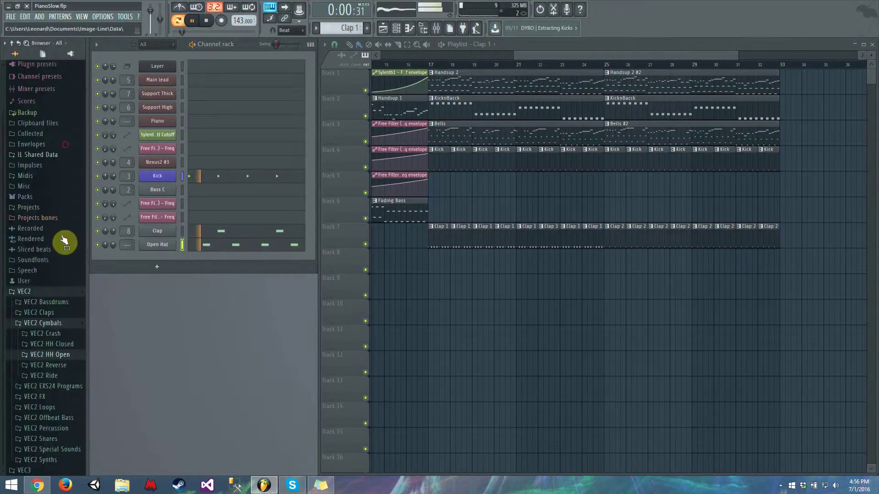
left_click(71, 352)
scroll(72, 350, "down", 6)
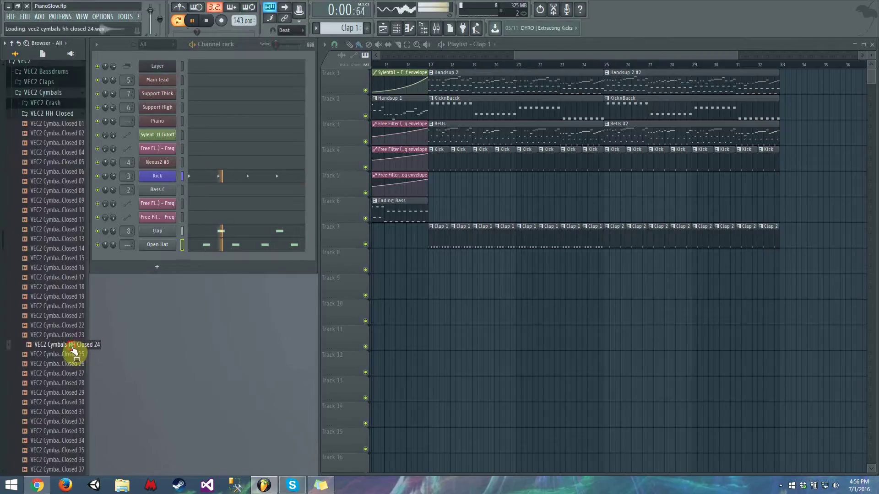
left_click(74, 356)
left_click(75, 367)
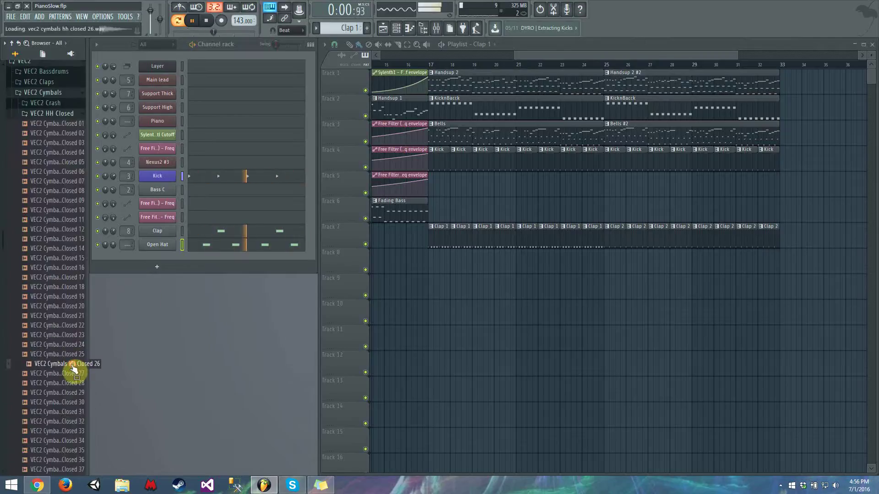
Add VEC2 Cymbals HH Closed 26 as a new channel below Open Hat and fill it on every 2 steps
left_click_drag(73, 368, 113, 271)
right_click(156, 259)
left_click(278, 289)
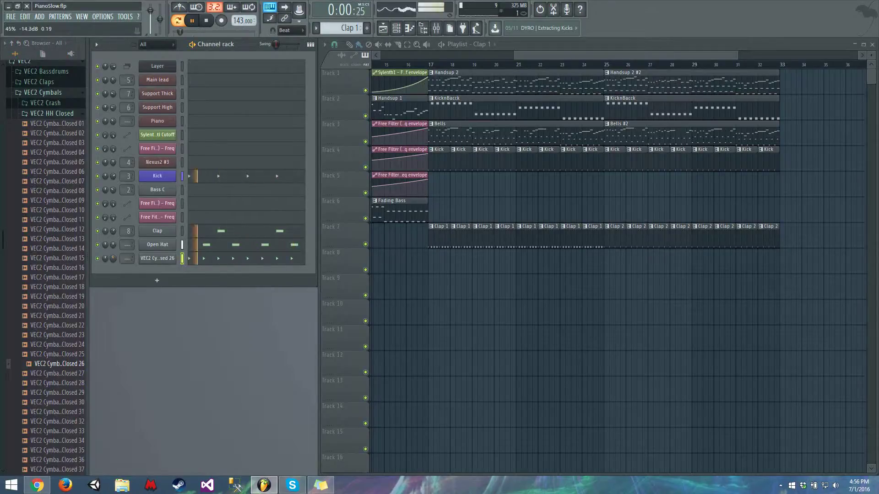
Add three softer C5 notes between the first two closed hat hits in the piano roll
left_click(204, 263)
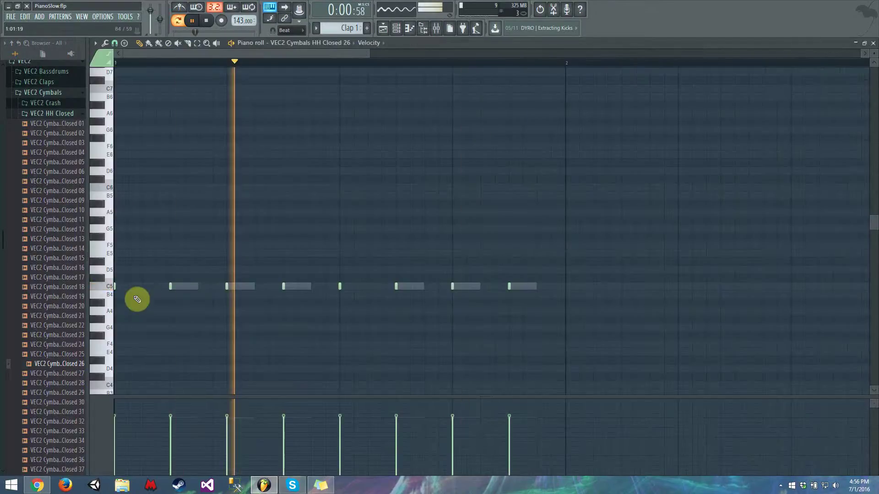
key("space")
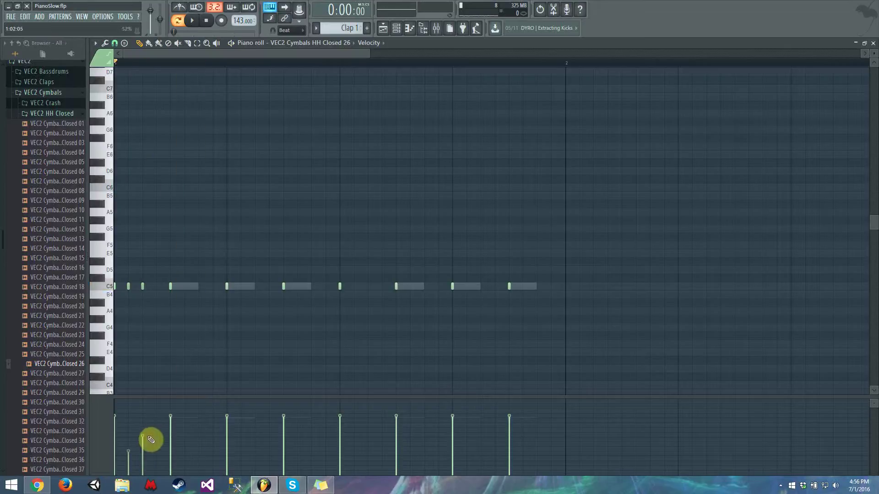
left_click(156, 287)
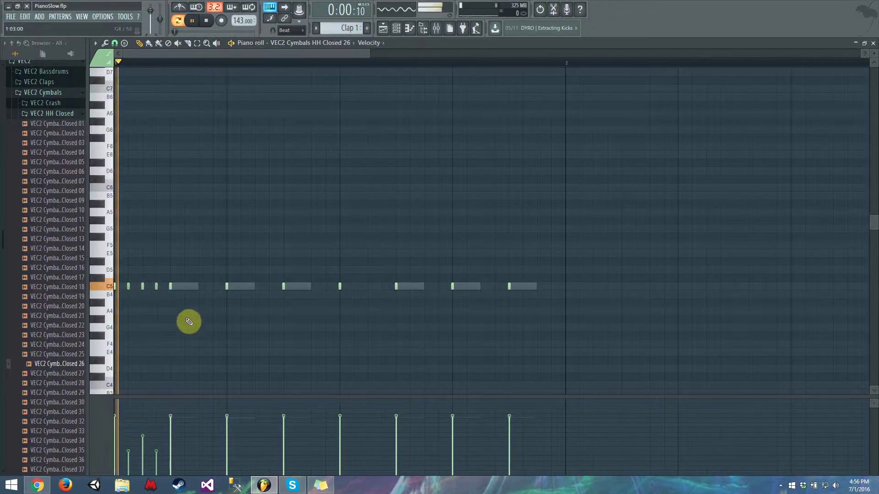
Copy the three softer notes into the remaining gaps of the bar, play the pattern and close the piano roll
left_click(197, 43)
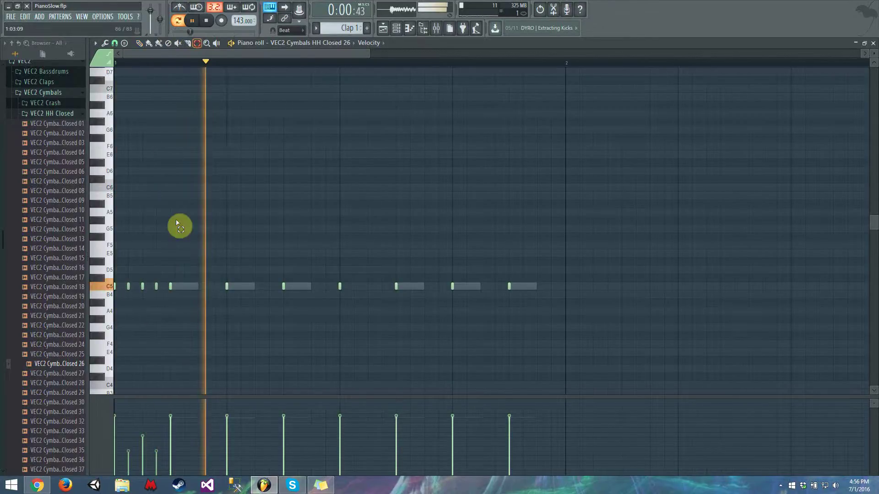
left_click_drag(167, 256, 130, 314)
left_click_drag(164, 275, 129, 305)
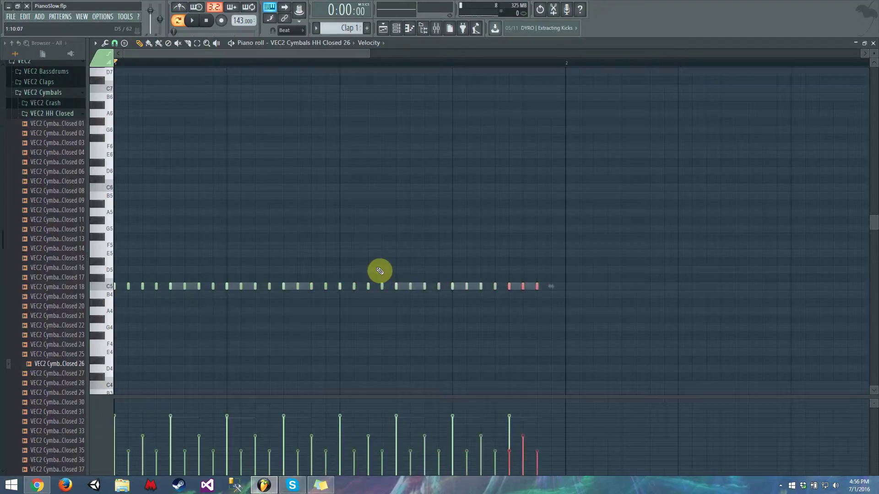
key("space")
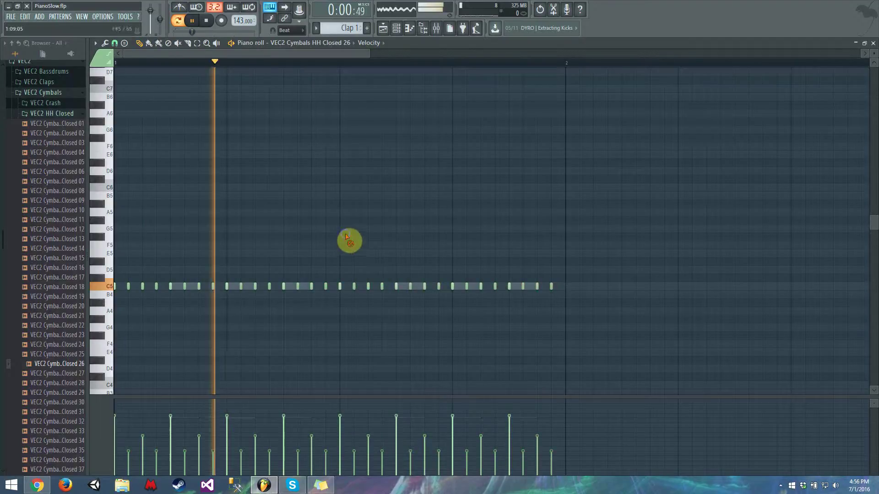
left_click(873, 43)
Show the playlist again, mute the Clap, Open Hat and Kick channels, and stop playback
left_click(70, 16)
mouse_move(84, 17)
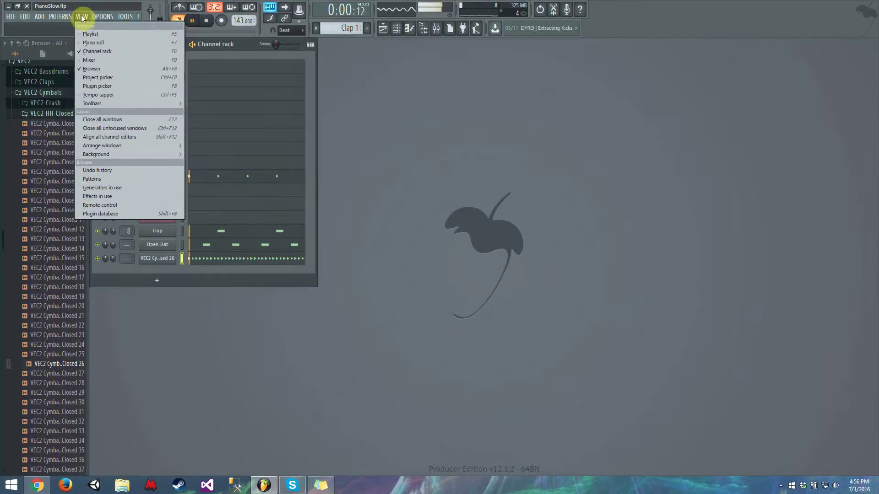
left_click(95, 33)
left_click(98, 232)
left_click(98, 245)
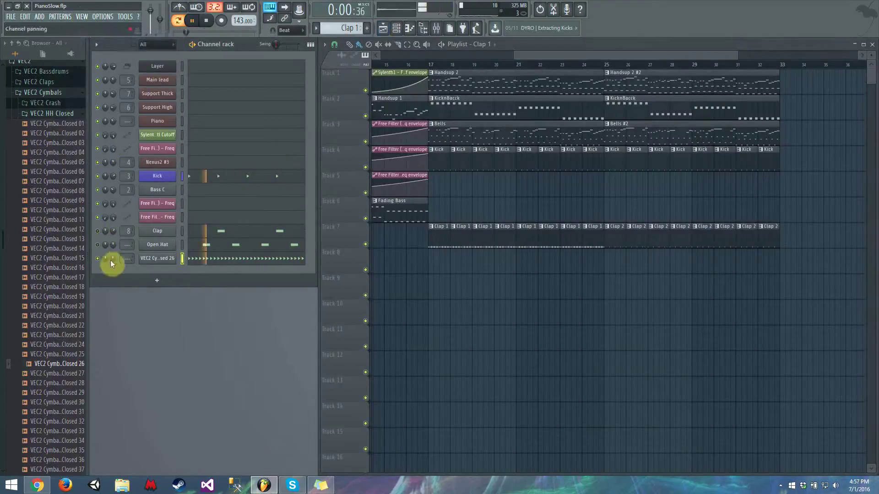
left_click(97, 176)
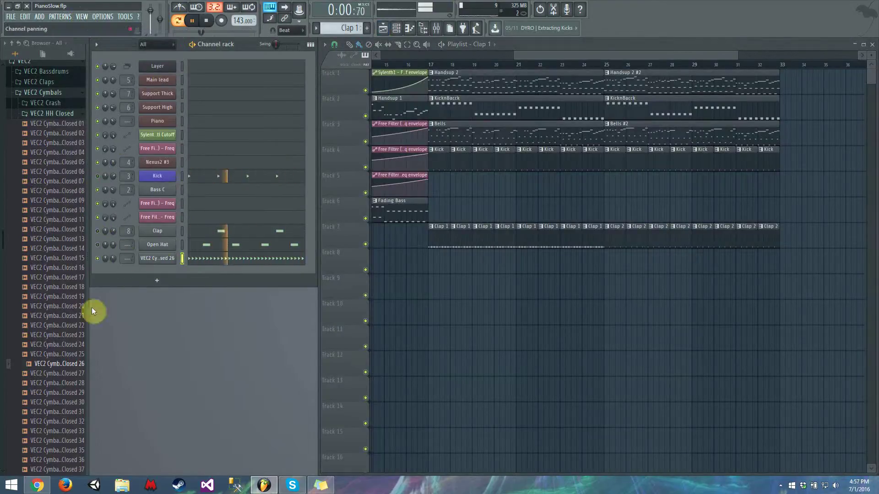
key("space")
Audition closed hats 27 and 28 and try VEC2 Cymbals HH Closed 29 in the closed hat channel with the pattern playing
left_click(77, 374)
left_click(73, 384)
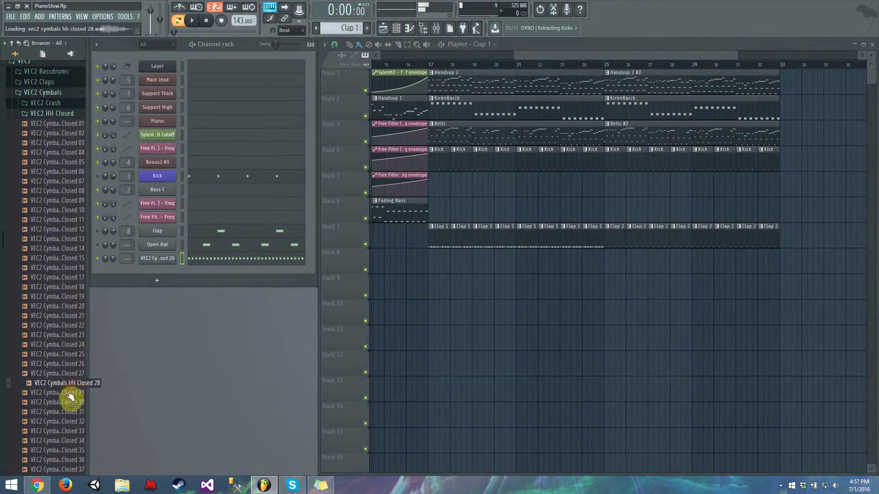
left_click_drag(70, 393, 153, 259)
key("space")
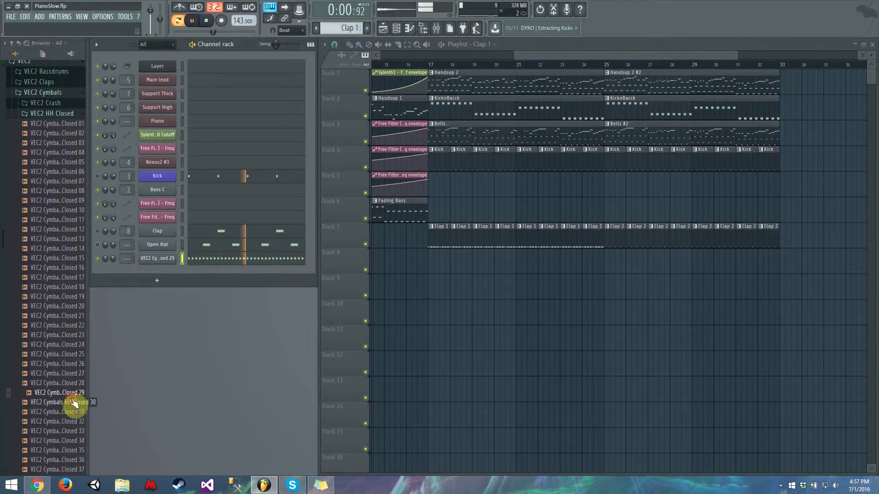
Audition further closed hats from 32 on, load VEC2 Cymbals HH Closed 40 into the closed hat channel and play the pattern
left_click(75, 421)
key("space")
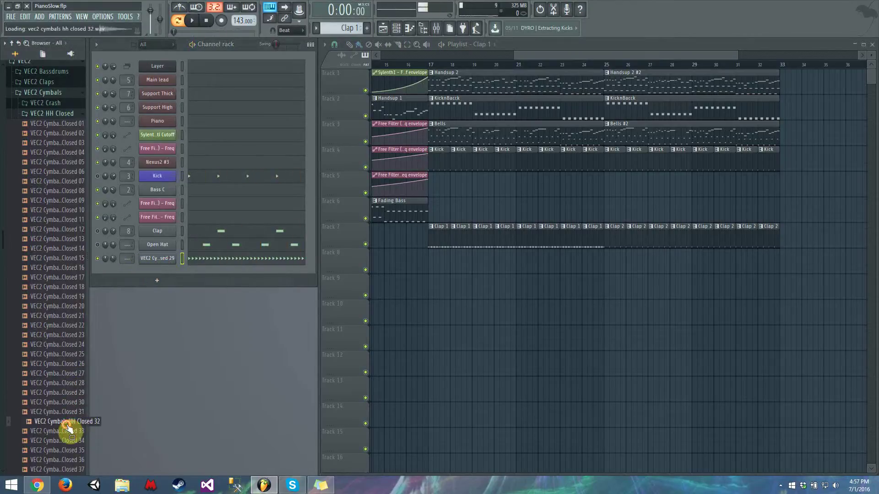
left_click(66, 432)
left_click(64, 442)
scroll(51, 334, "down", 6)
left_click(49, 328)
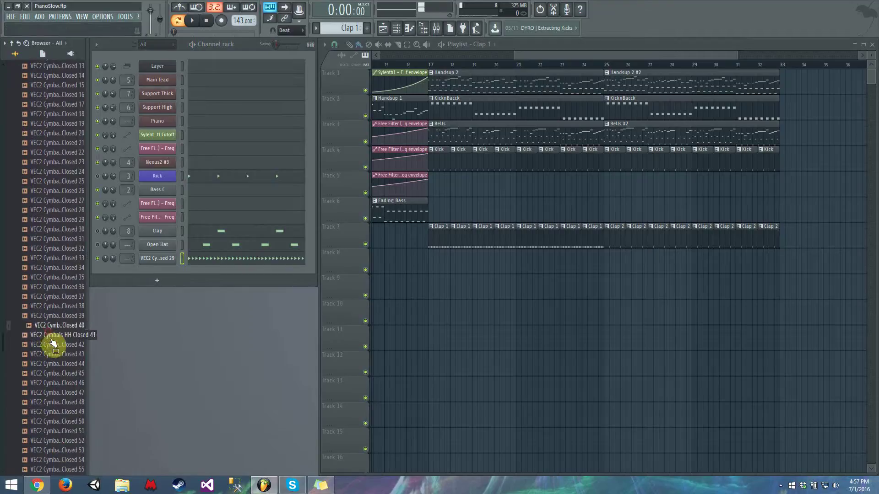
left_click_drag(54, 326, 157, 263)
key("space")
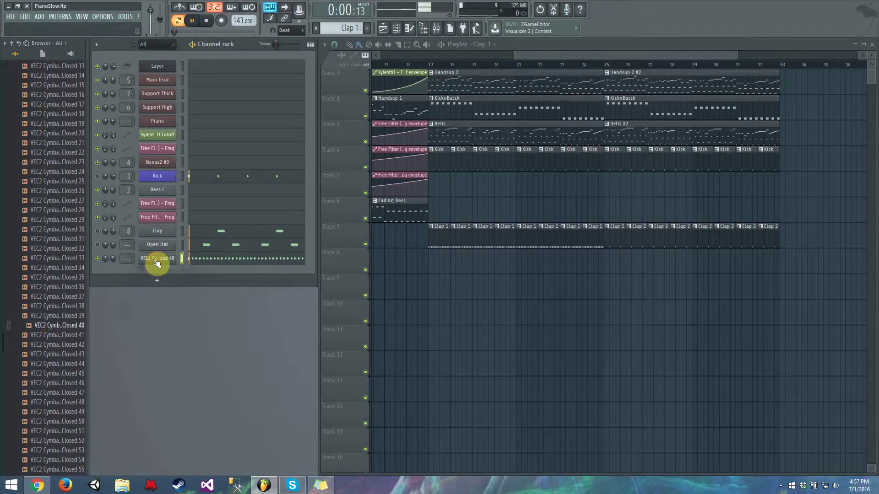
Rename the closed hat channel as Hihat
right_click(157, 261)
left_click(196, 280)
type("Hihat")
key("Return")
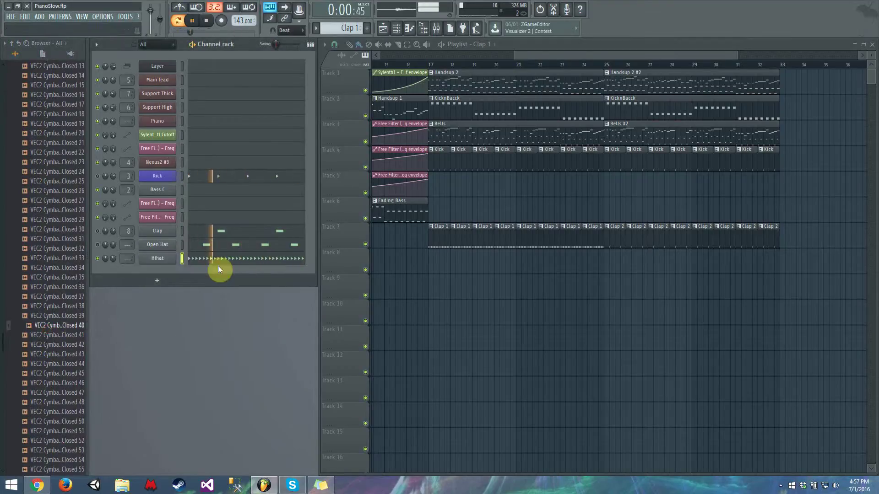
Unmute the Open Hat, Clap and Kick channels and set the Hihat volume to about 37%
left_click(97, 246)
left_click(97, 233)
left_click(97, 177)
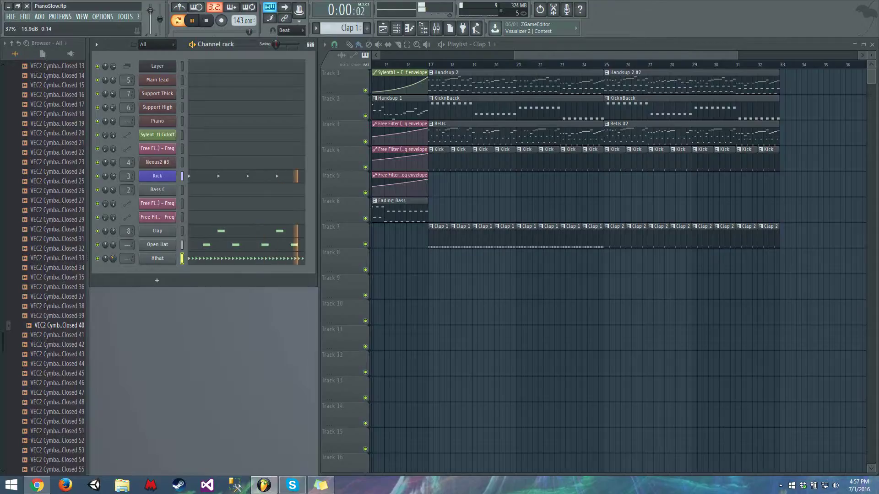
Audition VEC2 Cymbals HH Closed 30, review the Hihat notes in the piano roll and stop playback
left_click(65, 231)
scroll(65, 244, "up", 6)
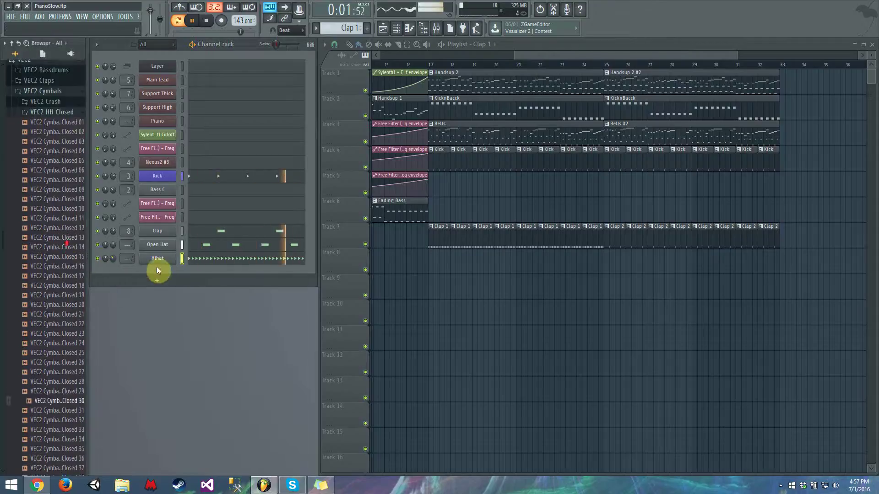
left_click(196, 259)
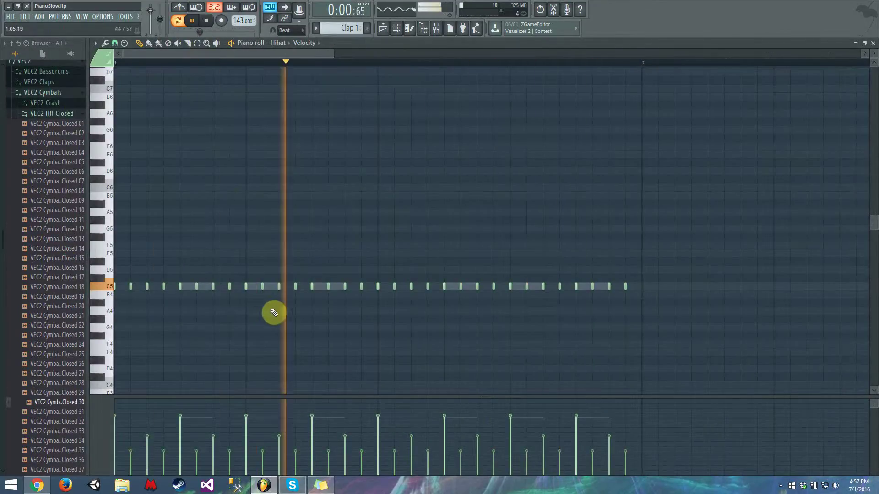
left_click(873, 43)
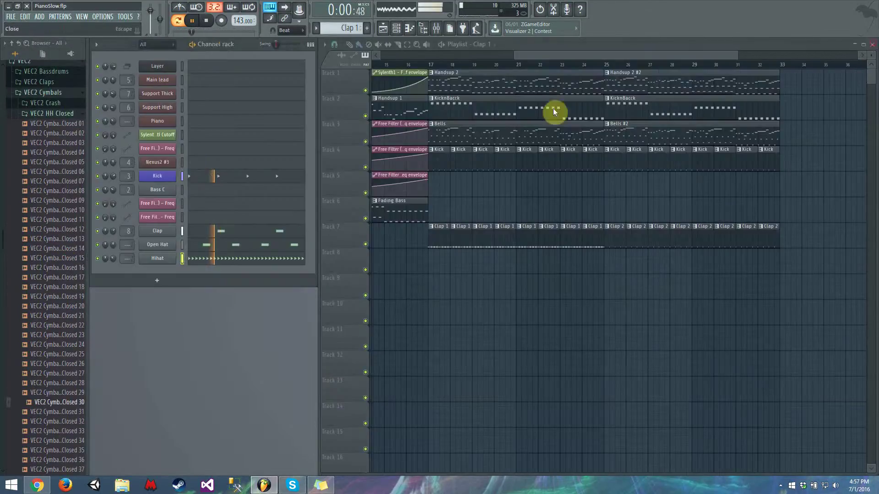
key("space")
Browse to the VEC2 Ride folder and audition ride samples 16 down to 14
left_click(81, 115)
left_click(68, 377)
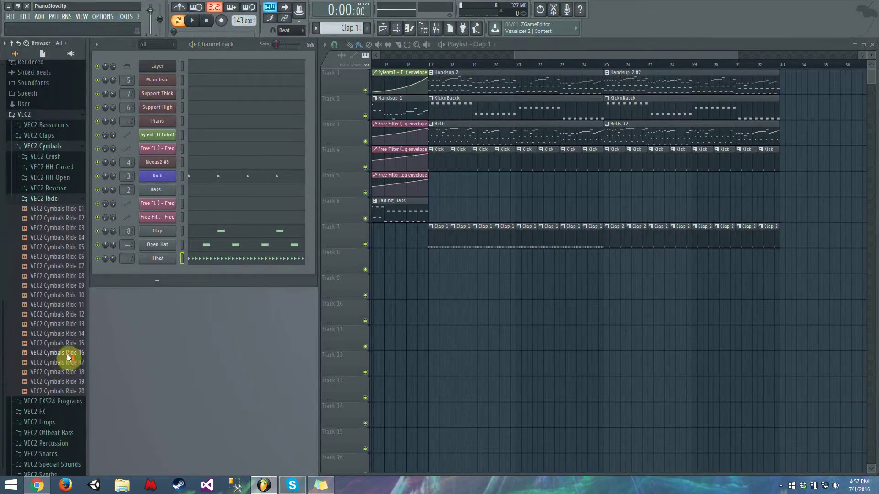
left_click(71, 338)
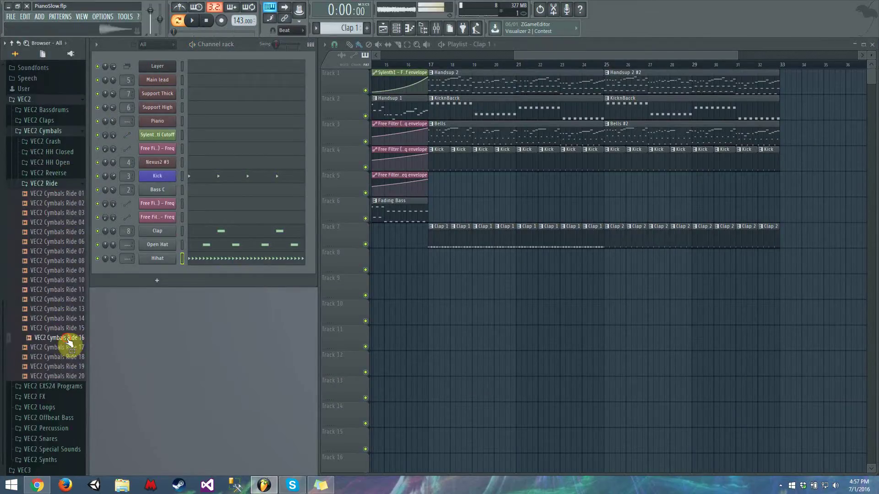
left_click(69, 328)
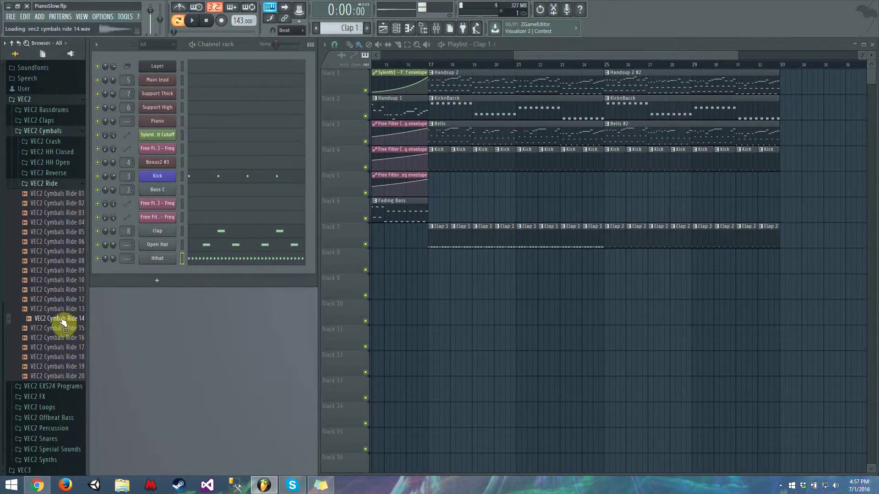
Add VEC2 Cymbals Ride 19 as a new channel, fill it on every 4 steps and play the pattern
left_click(65, 368)
left_click_drag(163, 271, 160, 271)
right_click(159, 272)
left_click(251, 310)
key("space")
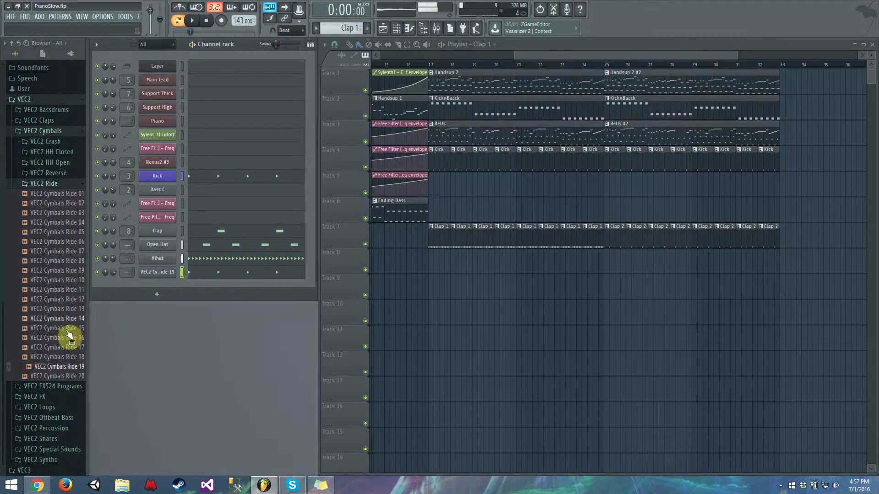
Audition Ride 08 and try VEC2 Cymbals Ride 05 in the ride channel at about 42% volume with the pattern playing
key("space")
left_click(73, 262)
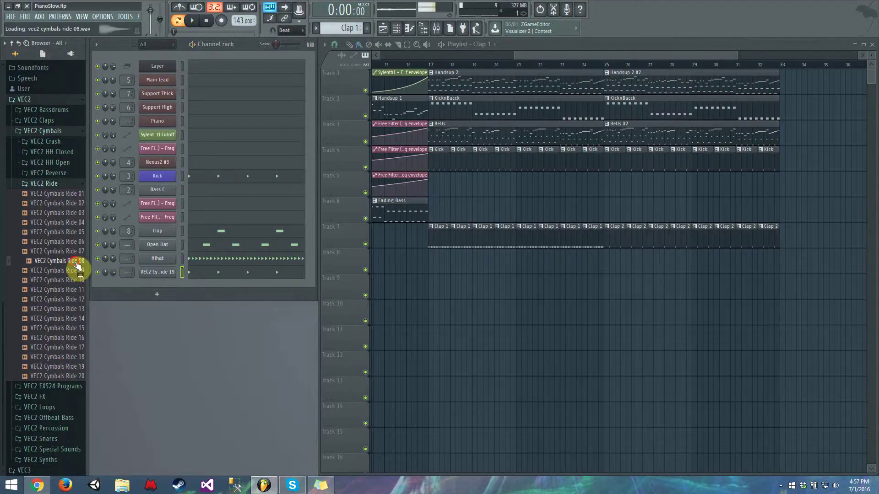
left_click_drag(158, 272, 157, 272)
left_click_drag(74, 252, 154, 272)
key("space")
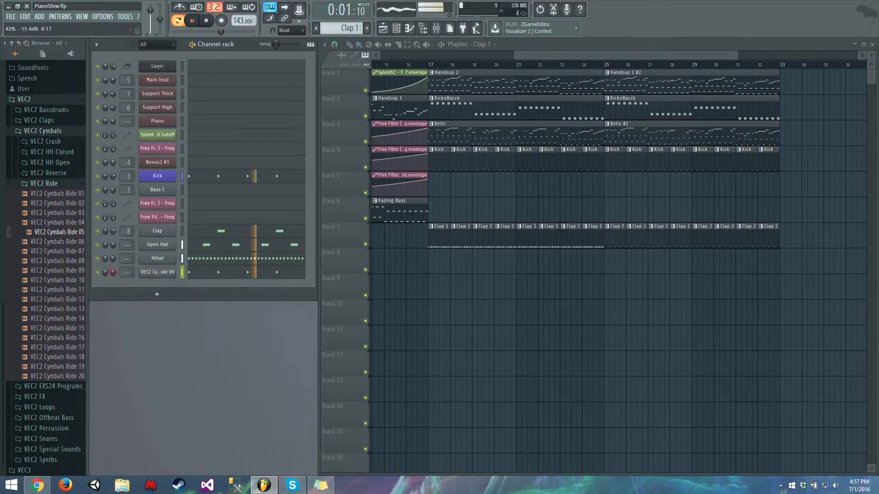
key("space")
Load VEC2 Cymbals Ride 04 into the ride channel, play the pattern and set volumes to about 26% for Hihat and 37% for the ride
left_click_drag(70, 223, 70, 224)
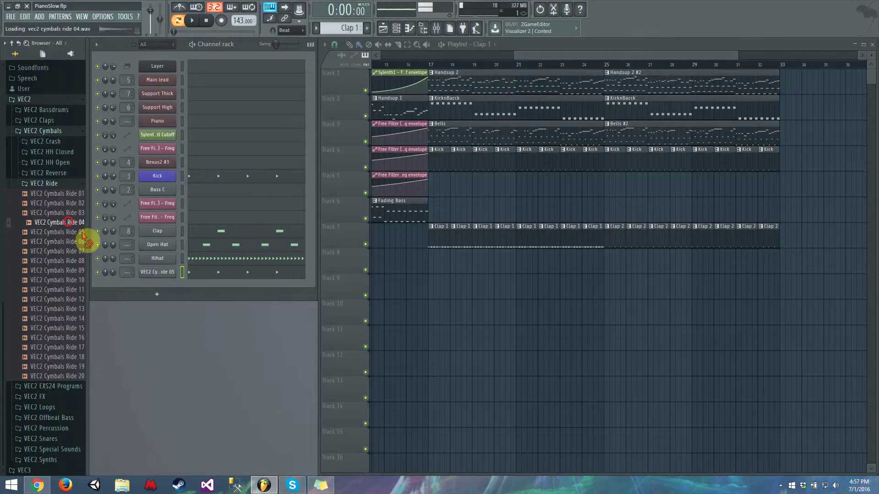
left_click_drag(143, 273, 144, 274)
key("space")
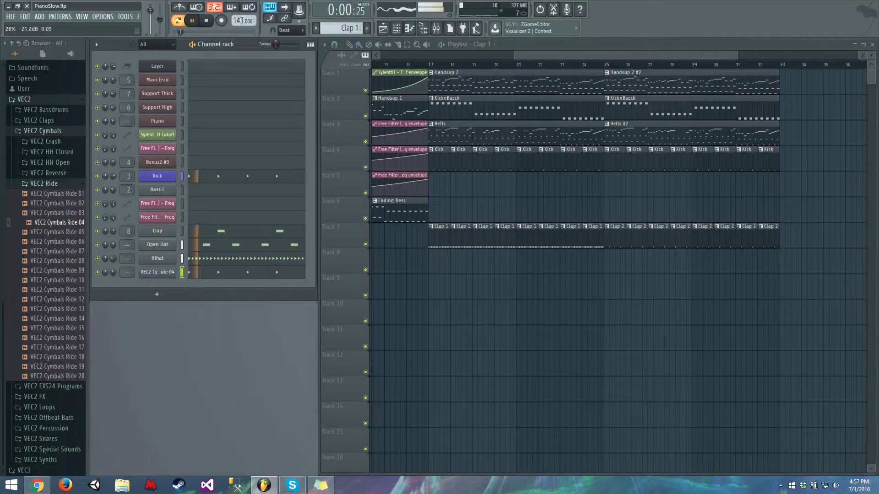
left_click_drag(112, 264, 112, 284)
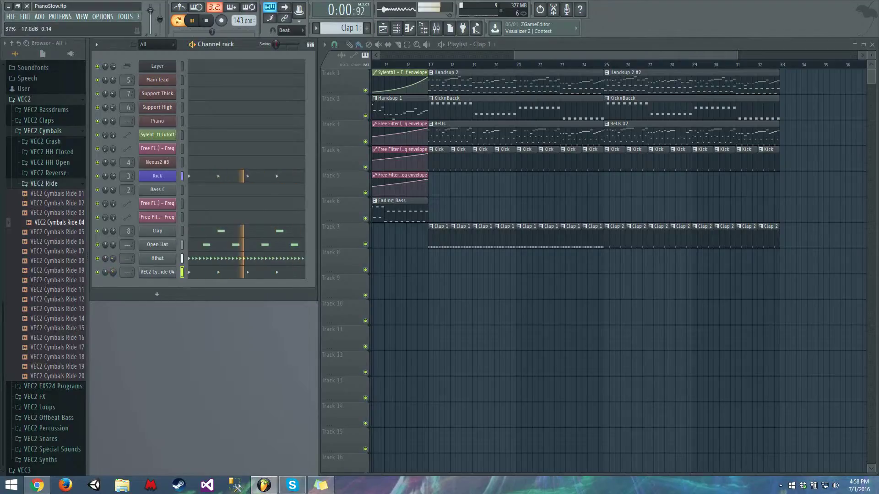
Rename the VEC2 Cymbals Ride 04 channel as Rides and turn the muted Hihat channel back on
right_click(175, 272)
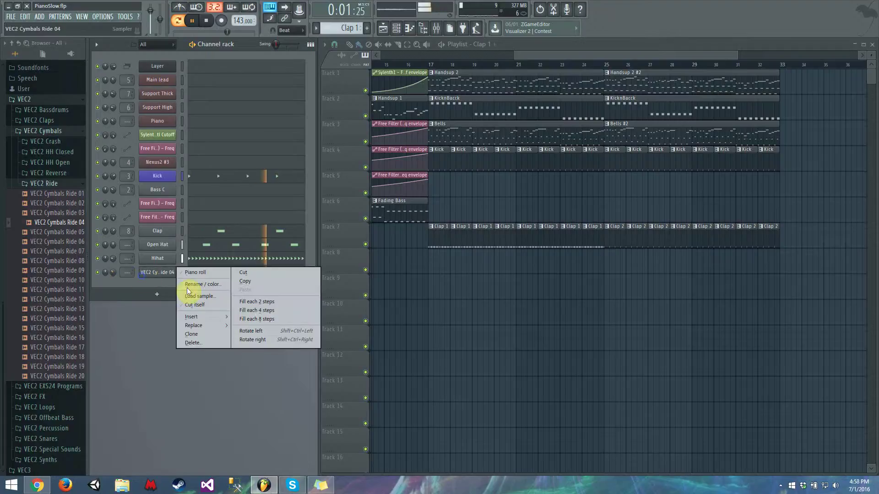
left_click(207, 285)
key("BackSpace")
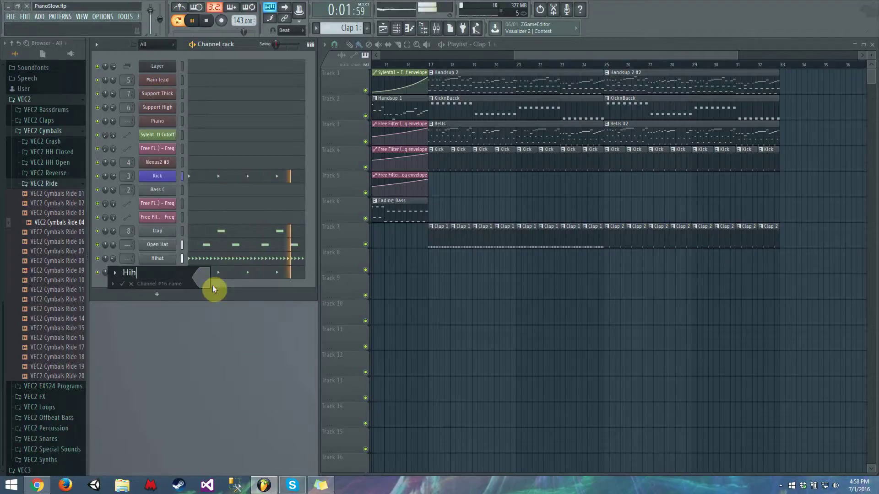
type("Rides")
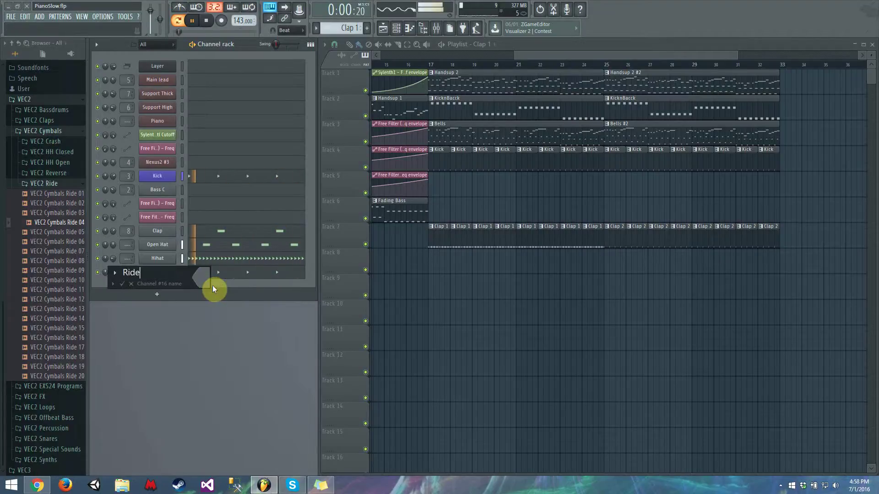
key("Return")
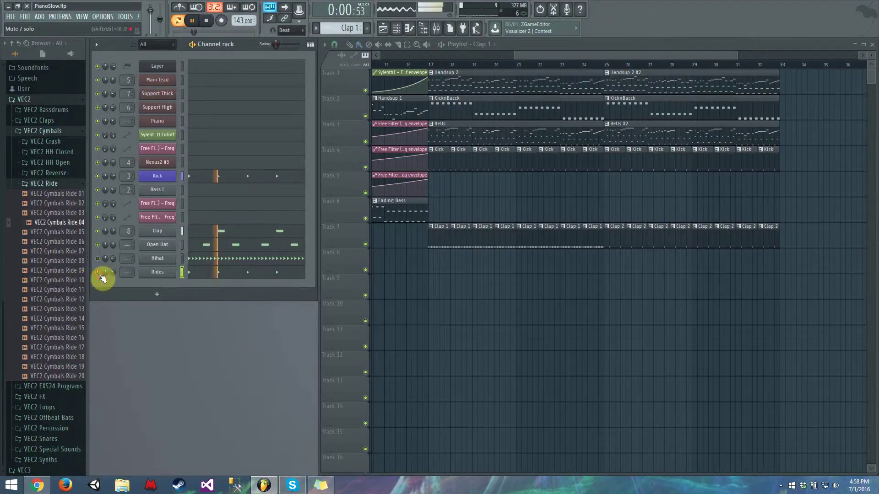
left_click(98, 259)
Collapse the cymbal folders, stop playback, and audition samples 03 and 07 in the VEC2 Percussion folder
left_click(56, 186)
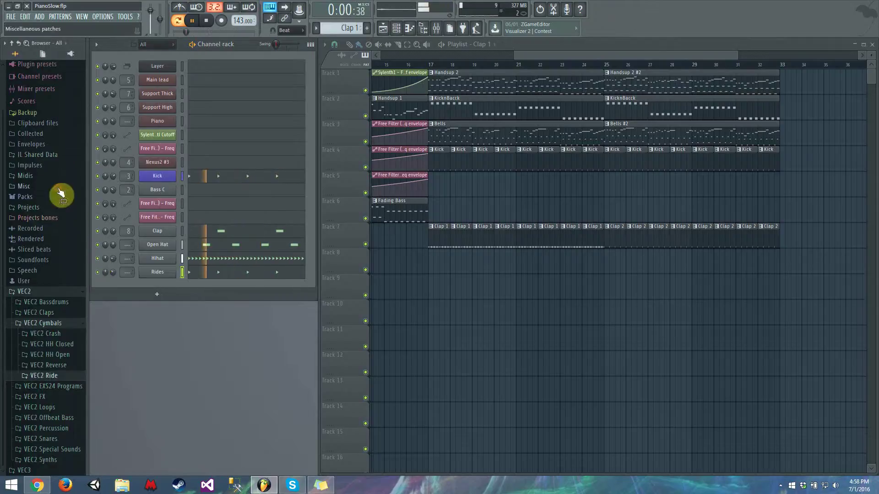
left_click(69, 320)
key("space")
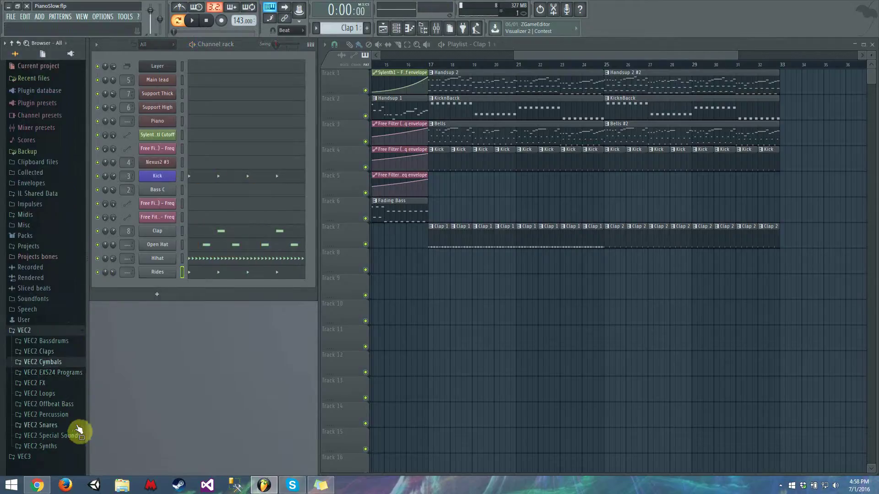
left_click(84, 414)
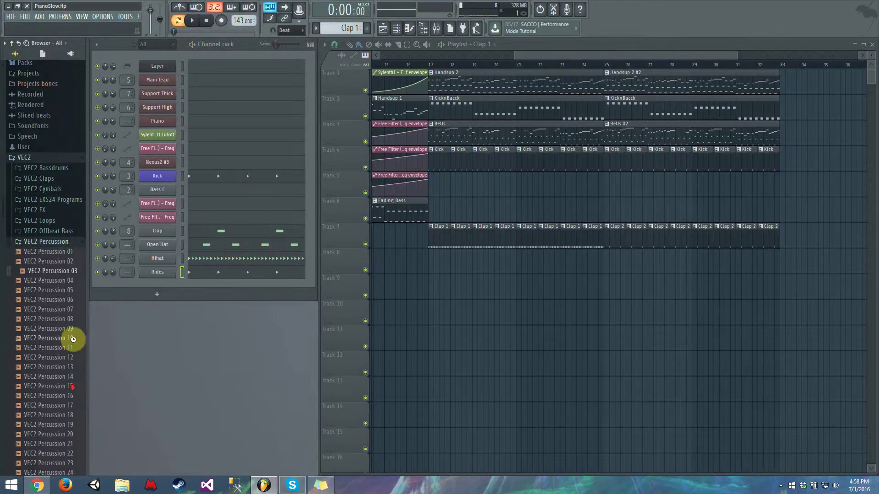
left_click(74, 309)
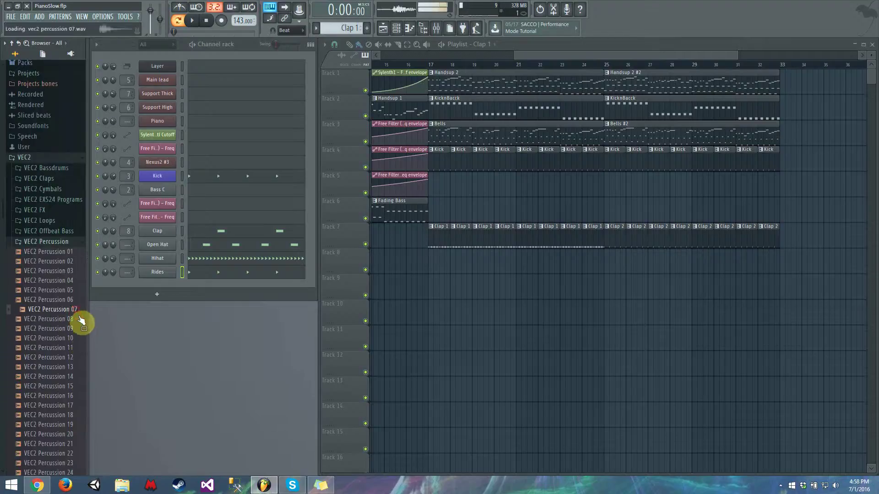
Add VEC2 Percussion 08 as a new channel below Rides and open its piano roll
left_click(74, 320)
left_click_drag(149, 285, 152, 282)
right_click(157, 286)
left_click(170, 291)
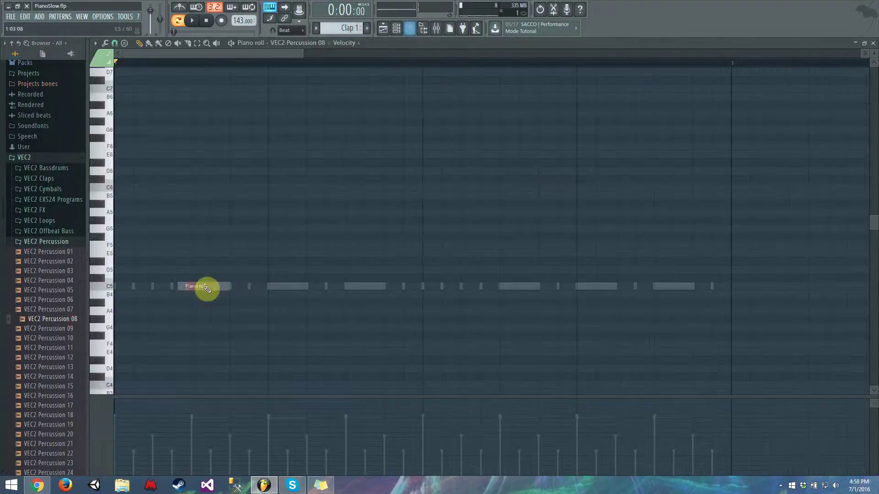
Try very short C5 percussion notes in the second half of the bar and play the pattern
key("space")
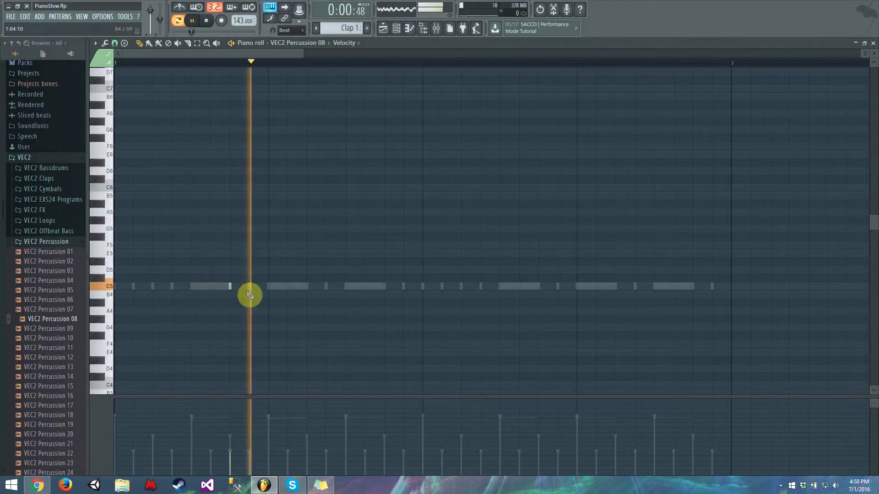
key("space")
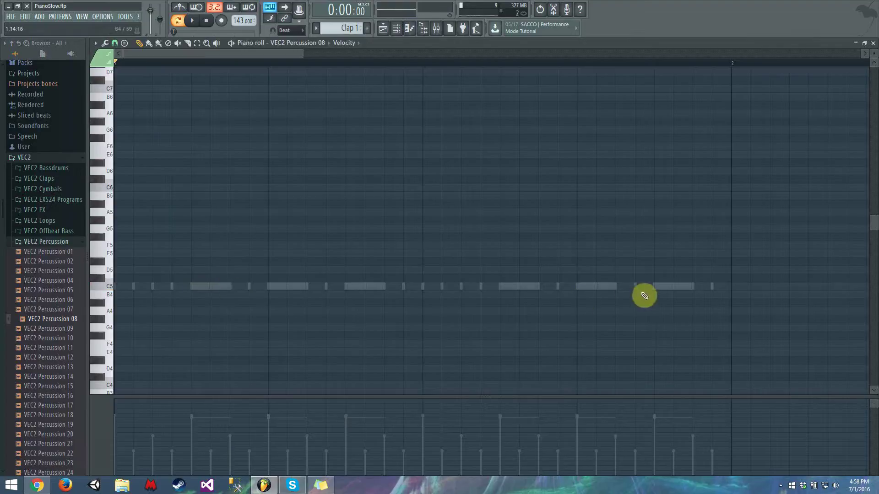
key("space")
key("space")
left_click(548, 290)
left_click(676, 286)
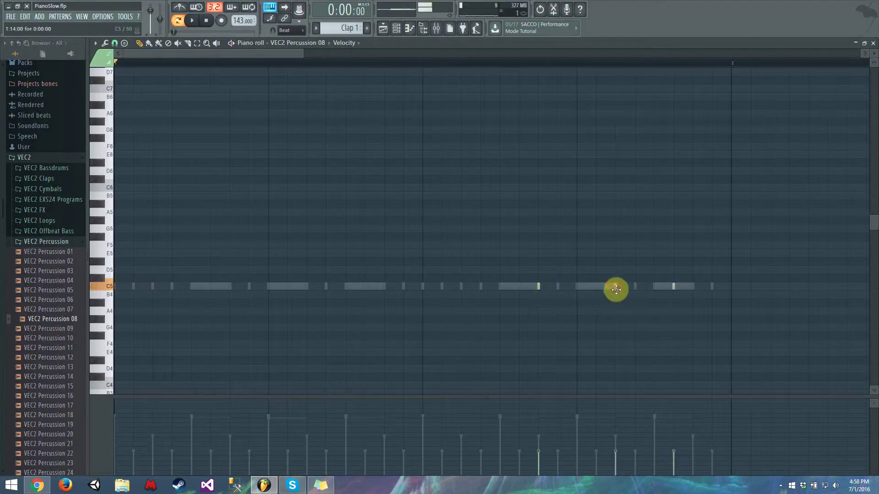
key("space")
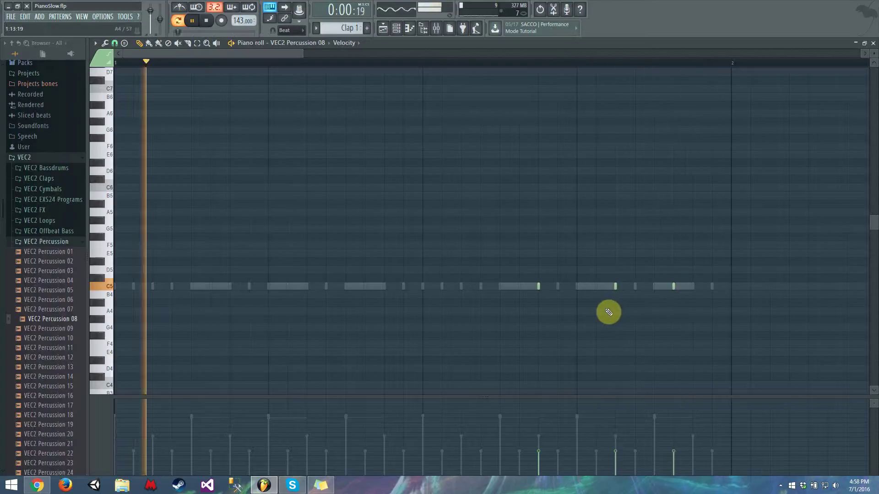
key("space")
Replace the very short notes with three one-step C5 notes on steps 11, 13 and 15
right_click(538, 286)
key("space")
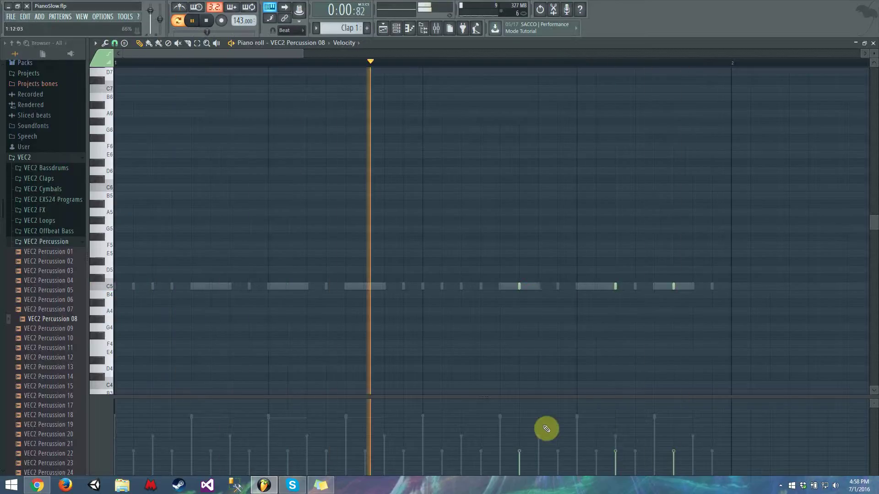
key("space")
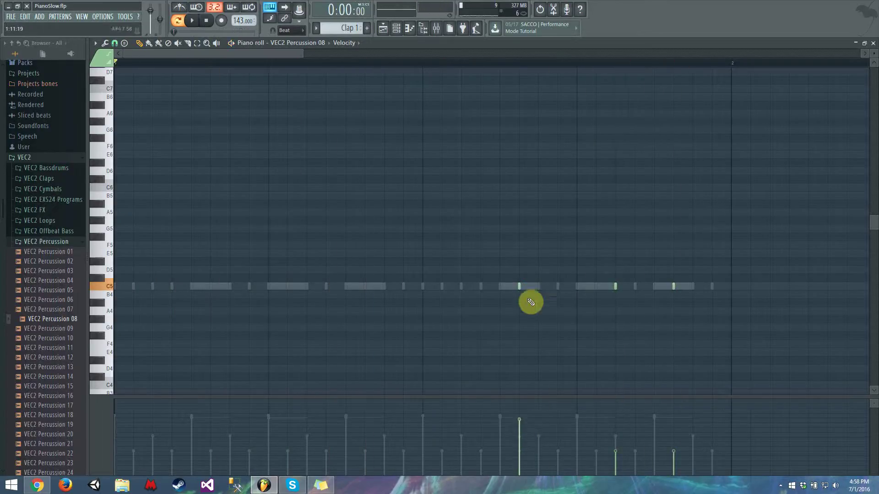
right_click(673, 286)
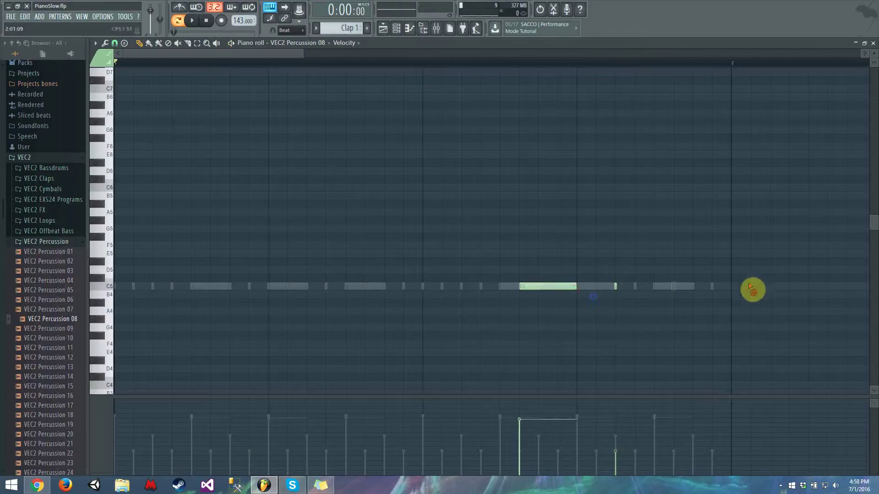
right_click(616, 287)
left_click_drag(547, 289, 528, 288)
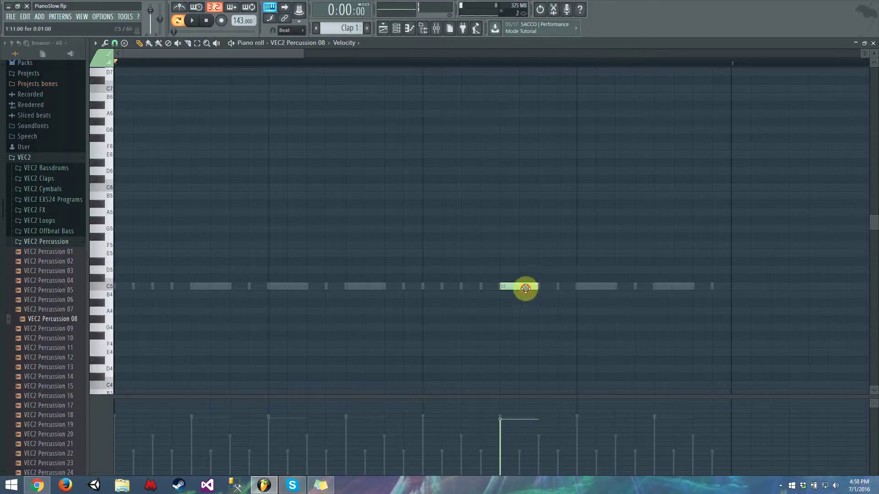
left_click(576, 286)
left_click(659, 294)
left_click_drag(658, 288, 659, 289)
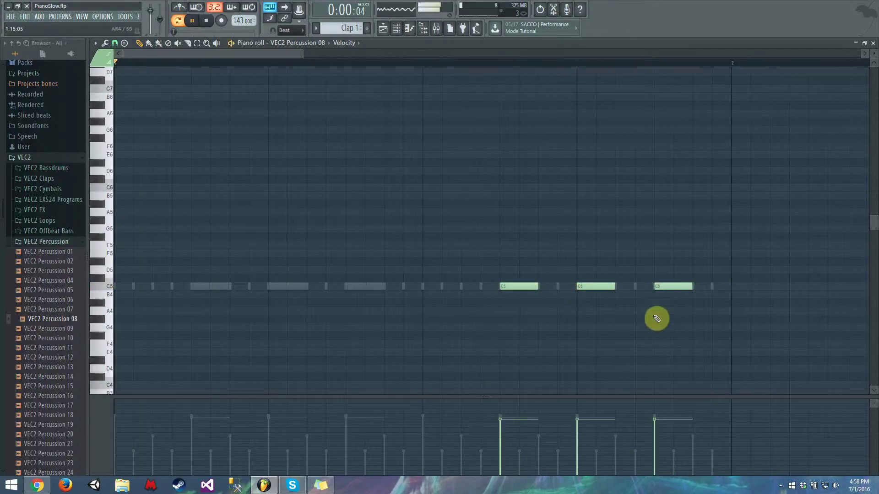
Move the second and third percussion notes to steps 14 and 16, playing the pattern to check the rhythm
key("space")
left_click_drag(502, 433, 581, 436)
key("space")
left_click(672, 287)
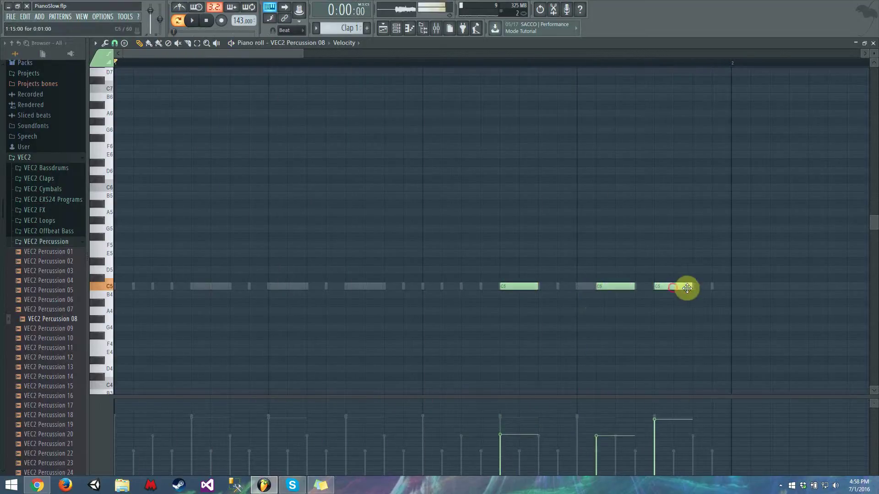
left_click_drag(705, 289, 706, 289)
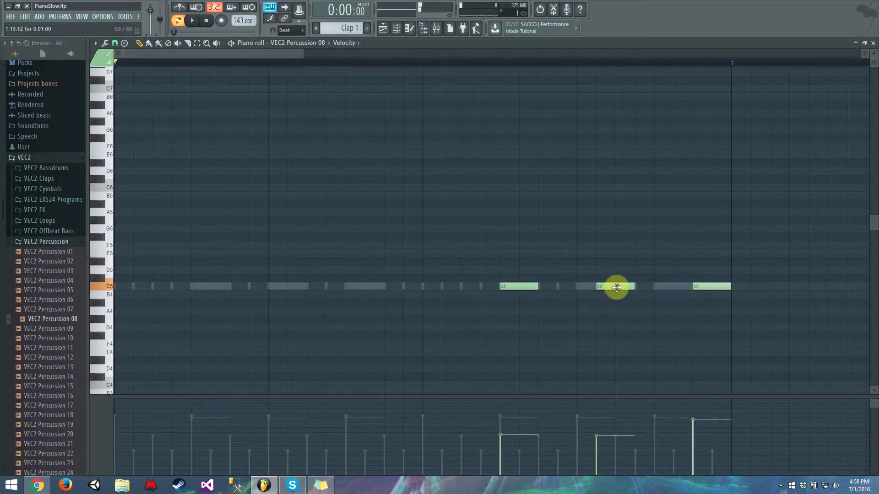
key("space")
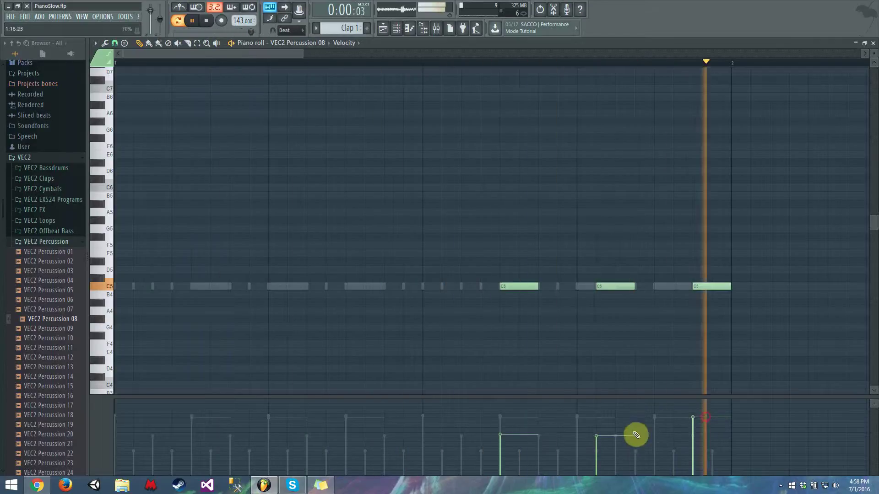
key("space")
key("space")
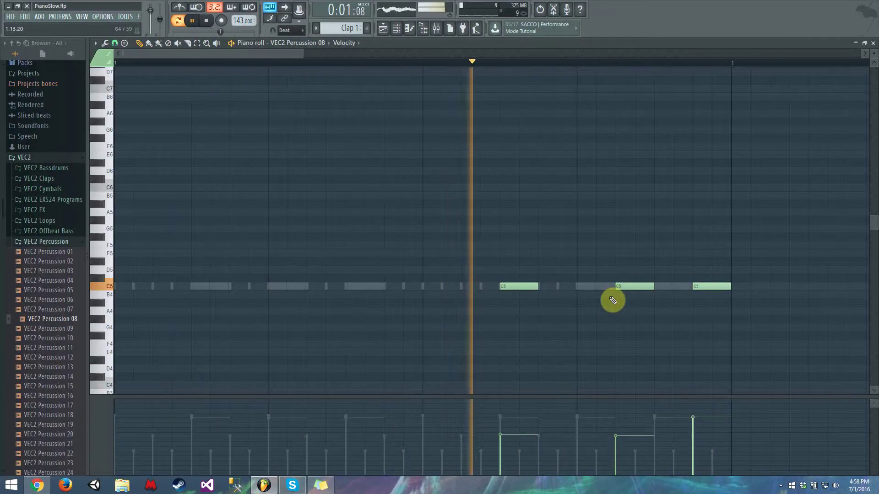
Adjust the velocities of the first two percussion notes to match the third at about 75%, and close the piano roll
left_click(530, 455)
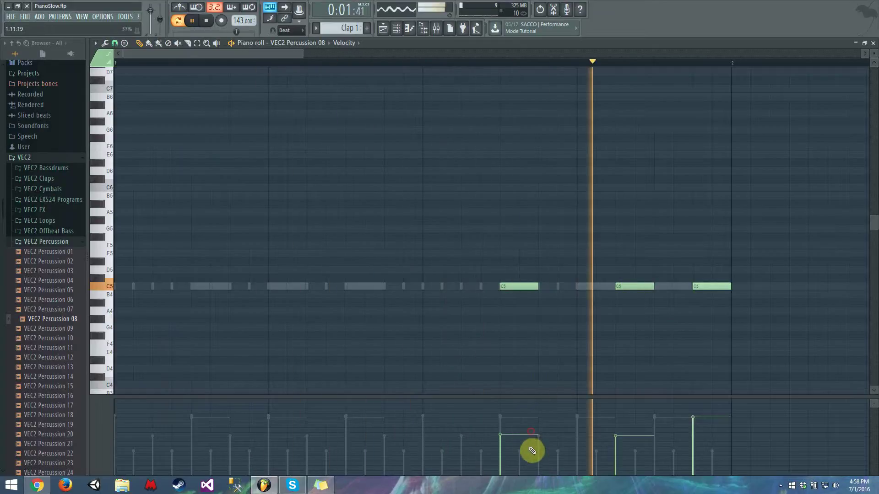
left_click(619, 450)
left_click(517, 445)
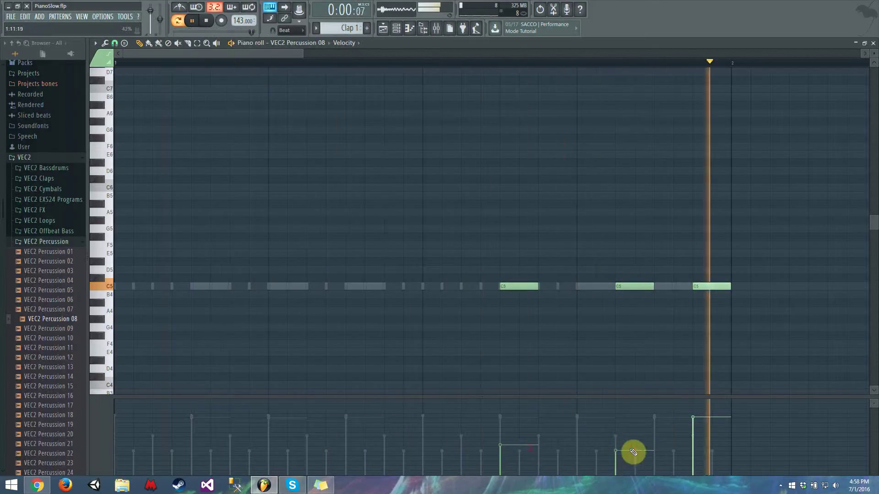
left_click(618, 417)
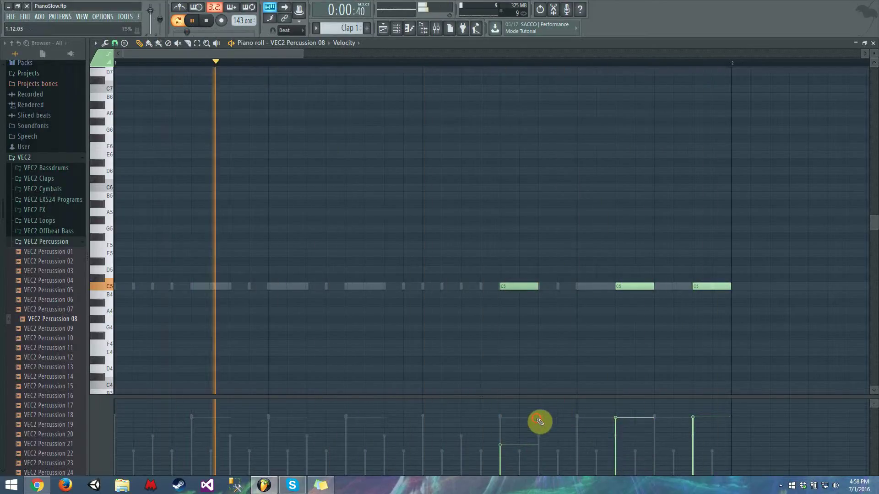
left_click(512, 417)
left_click(873, 44)
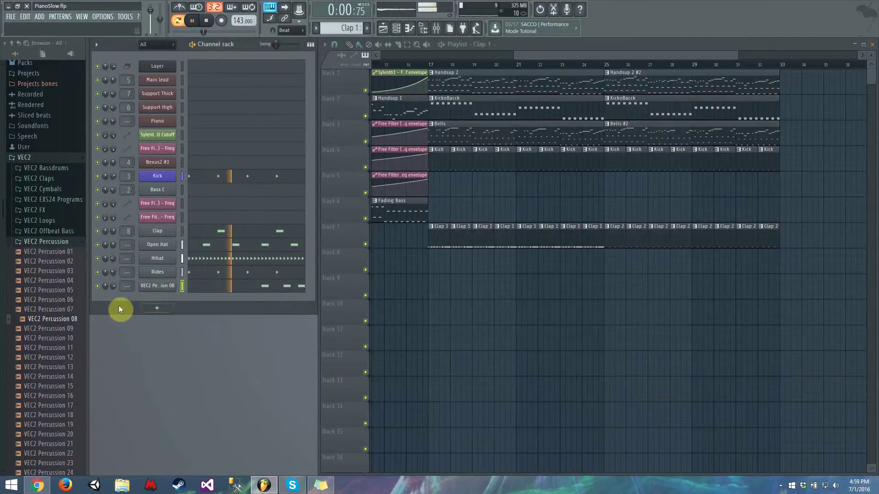
Swap the percussion channel's sample for VEC2 Percussion 07 and set its volume to about 44% with the pattern playing
left_click_drag(112, 286, 119, 337)
key("space")
left_click_drag(54, 310, 61, 316)
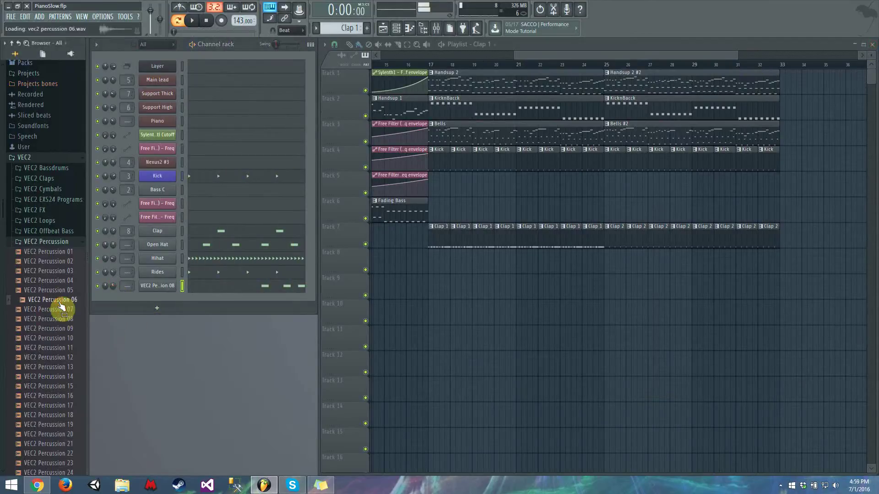
left_click(58, 310)
left_click_drag(138, 295, 137, 325)
key("space")
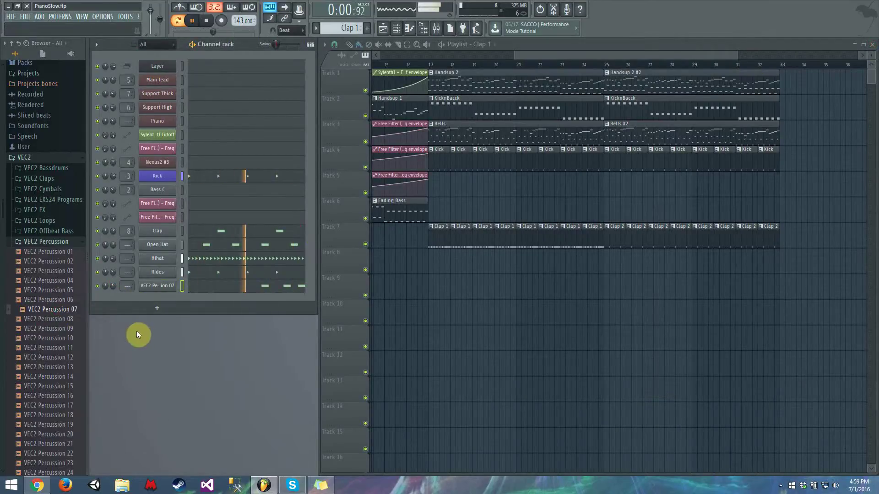
left_click_drag(113, 286, 113, 285)
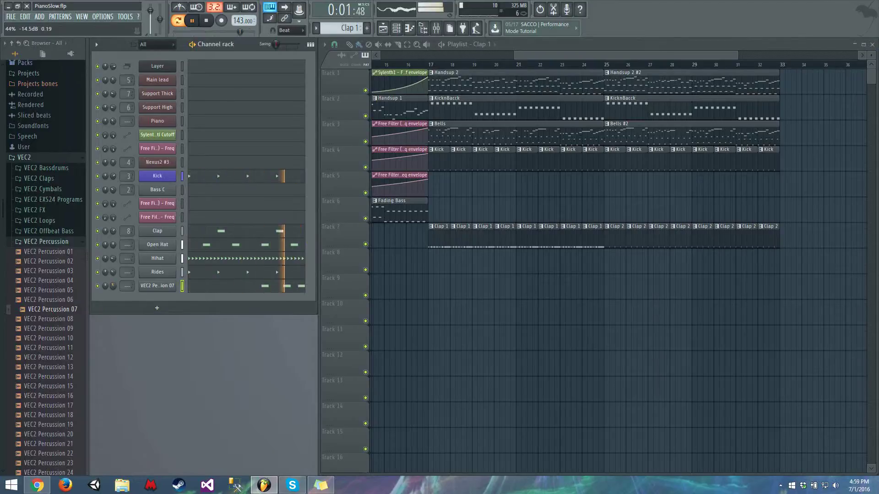
Rename the VEC2 Percussion 07 channel as Perc 1
right_click(155, 287)
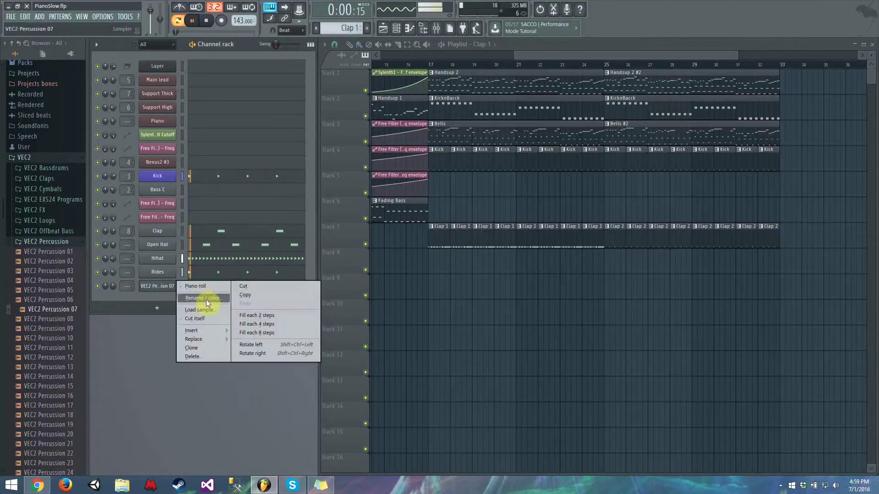
left_click(206, 298)
type("Perc 1")
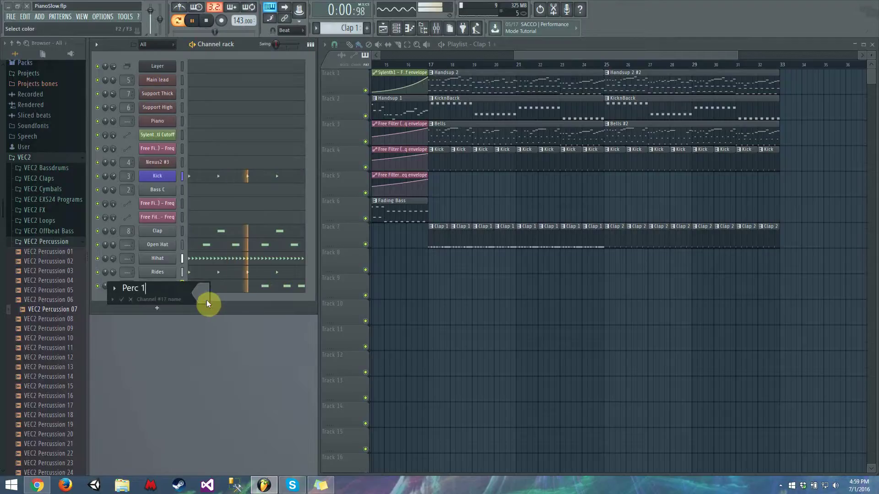
key("Return")
Audition VEC2 Percussion 06, add it as a new channel below Perc 1 and open its piano roll
left_click(55, 300)
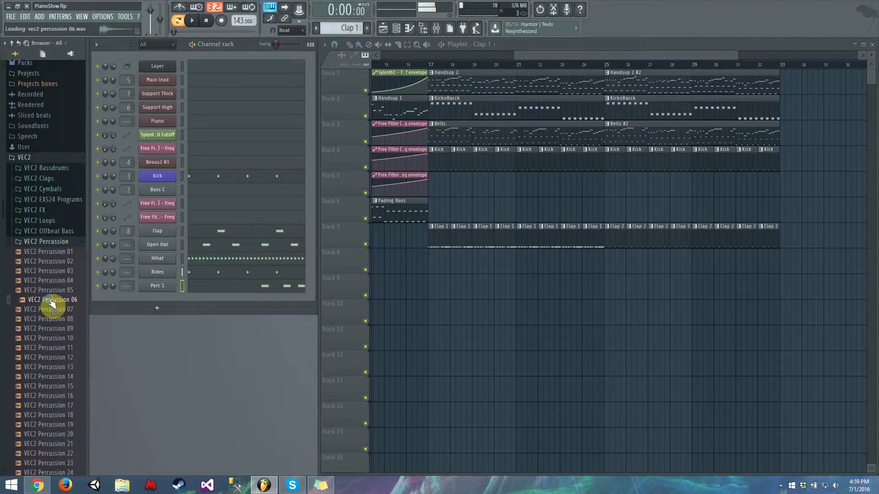
right_click(55, 300)
left_click_drag(35, 306, 157, 300)
right_click(169, 301)
left_click(195, 300)
Draw three consecutive half-step C5 notes at the start of the bar and give them descending velocities
left_click(120, 287)
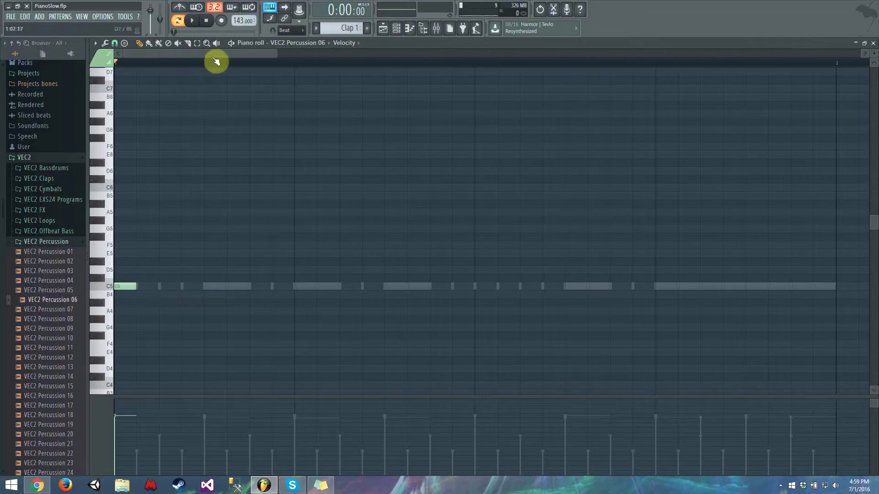
scroll(217, 66, "down", 2)
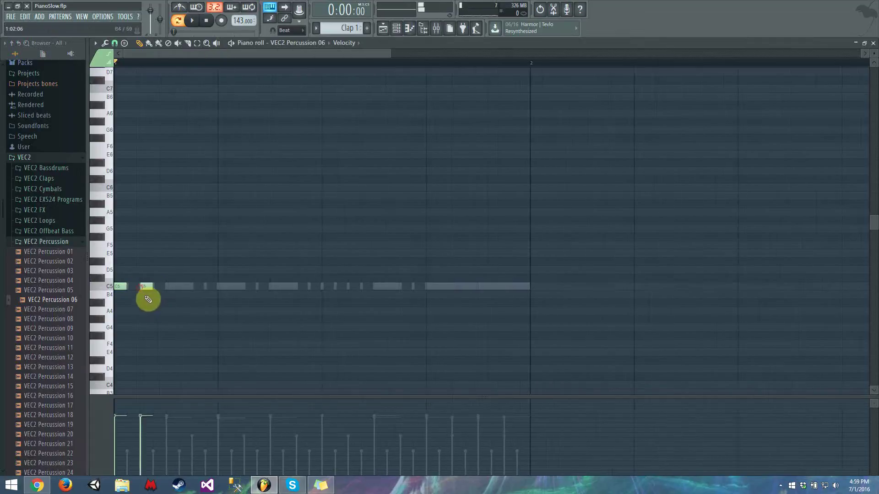
left_click_drag(149, 300, 126, 289)
left_click(143, 288)
left_click_drag(120, 423, 155, 452)
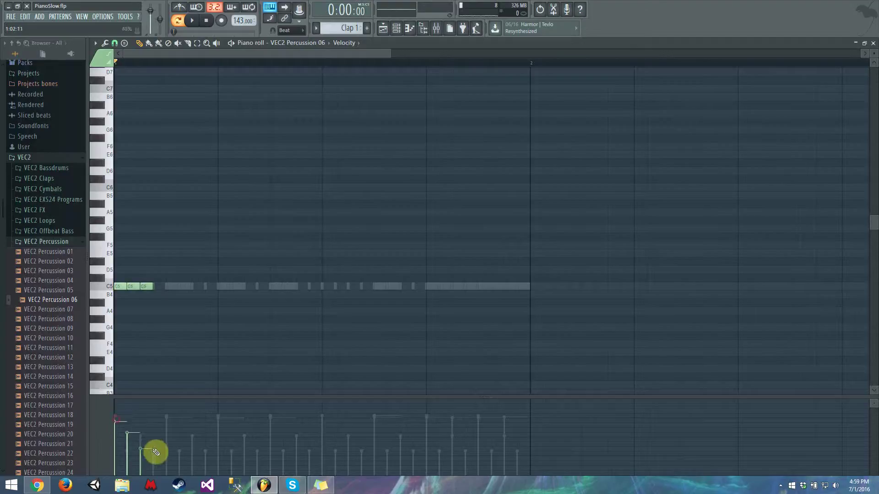
Draw four more short C5 notes in the first half of the bar, vary their velocities and close the piano roll
left_click(172, 287)
left_click(195, 288)
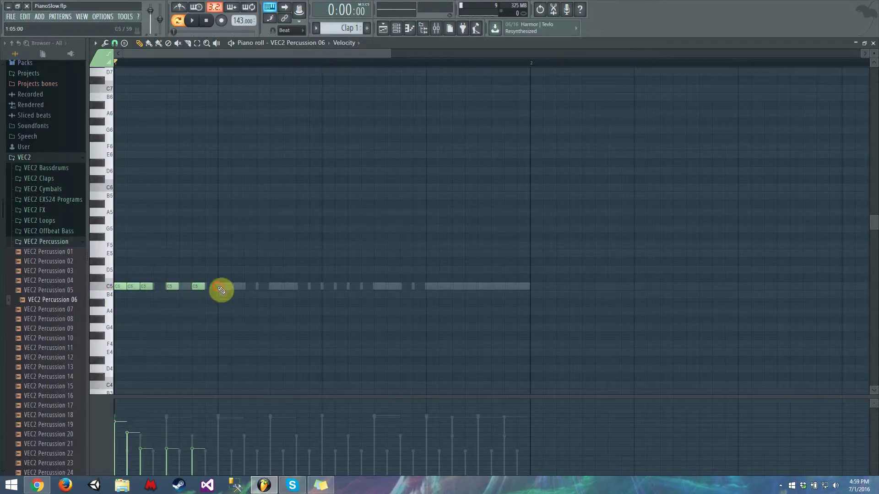
left_click(222, 289)
left_click_drag(172, 435, 218, 440)
key("space")
left_click(270, 287)
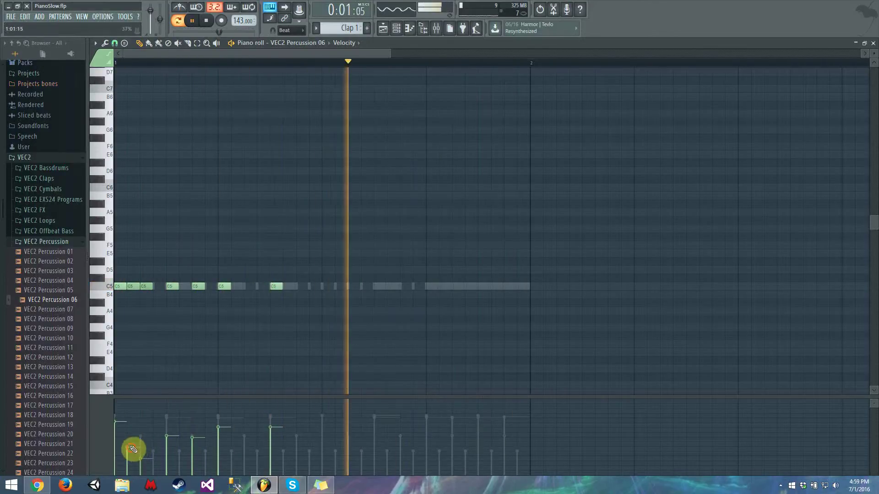
left_click(873, 43)
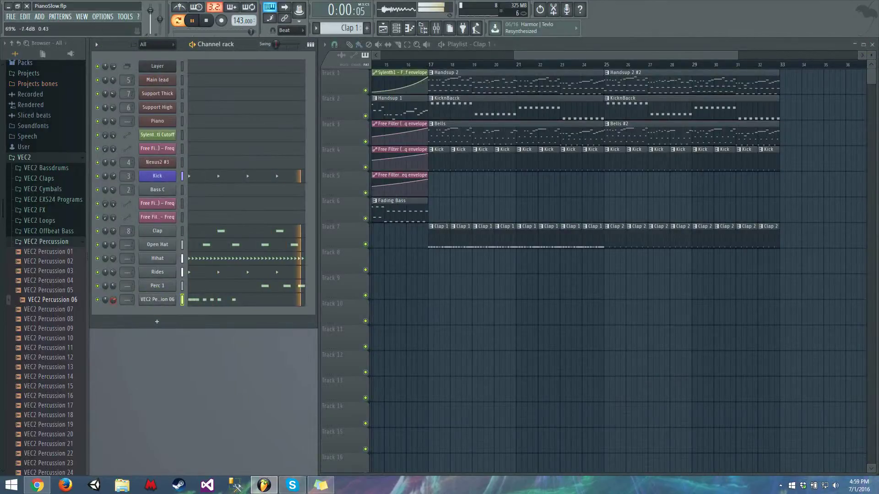
Rename the VEC2 Percussion 06 channel as Perc 2
right_click(160, 300)
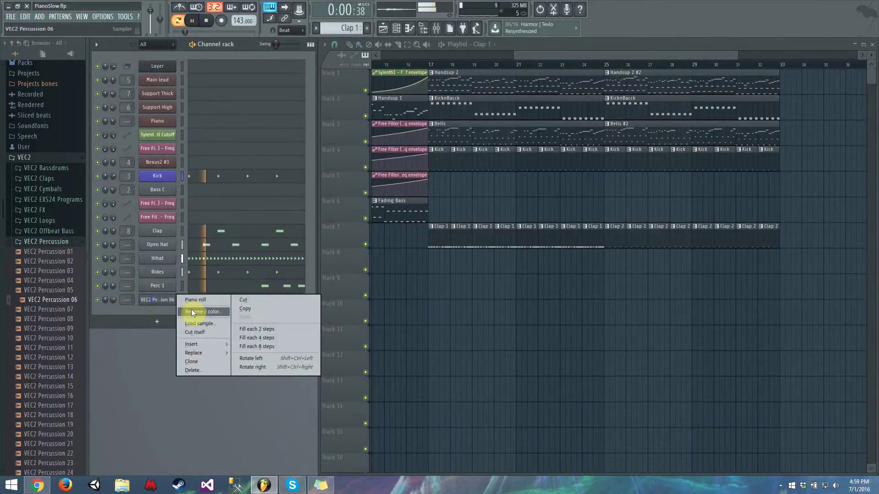
left_click(191, 312)
type("Perc 2")
key("Return")
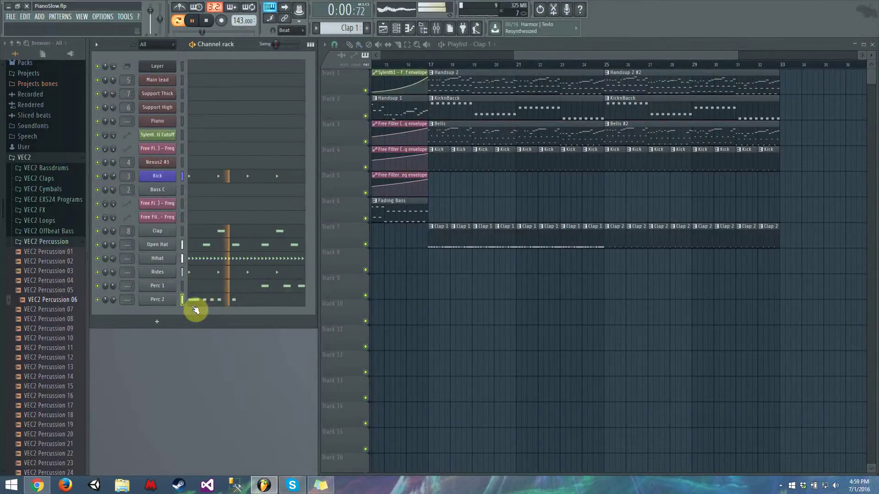
Delete the Clap 1 clips from bar 25 onward on Track 7 and play the song from just before bar 15
right_click(621, 236)
key("space")
left_click(181, 23)
left_click(381, 70)
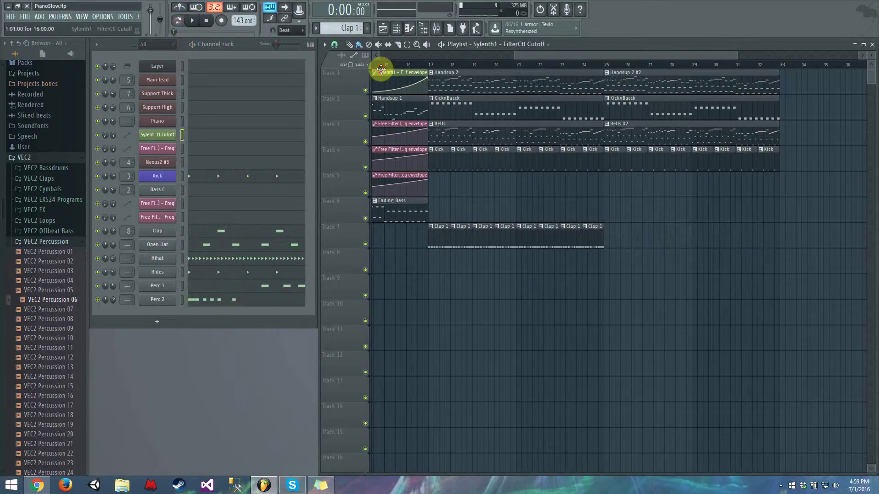
left_click(383, 66)
key("space")
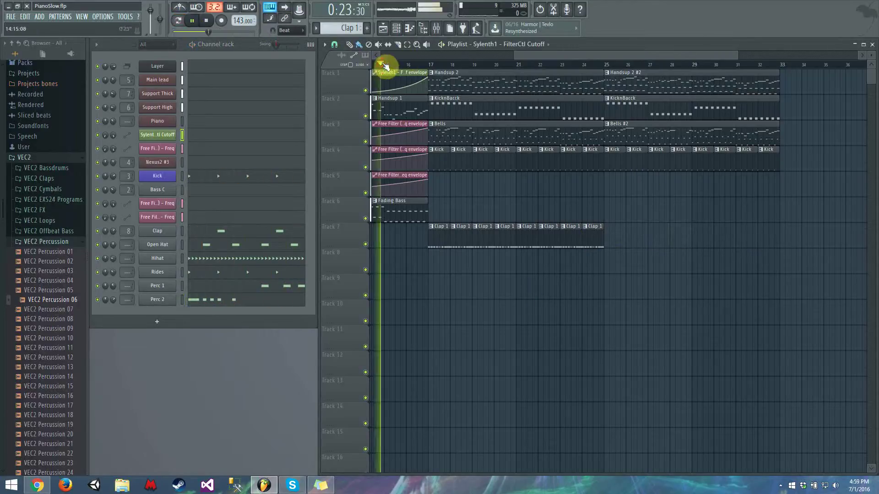
Replay the transition into bar 17 and clear the Kick steps from the Clap 1 pattern
left_click(443, 232)
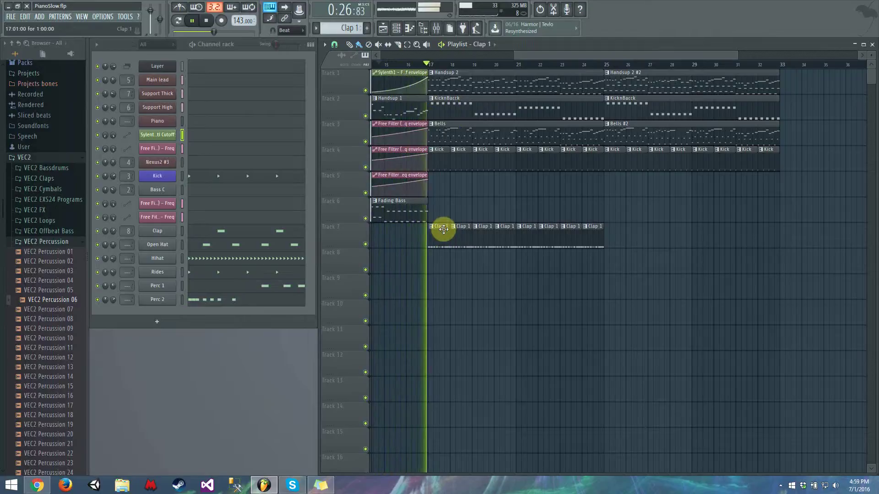
key("space")
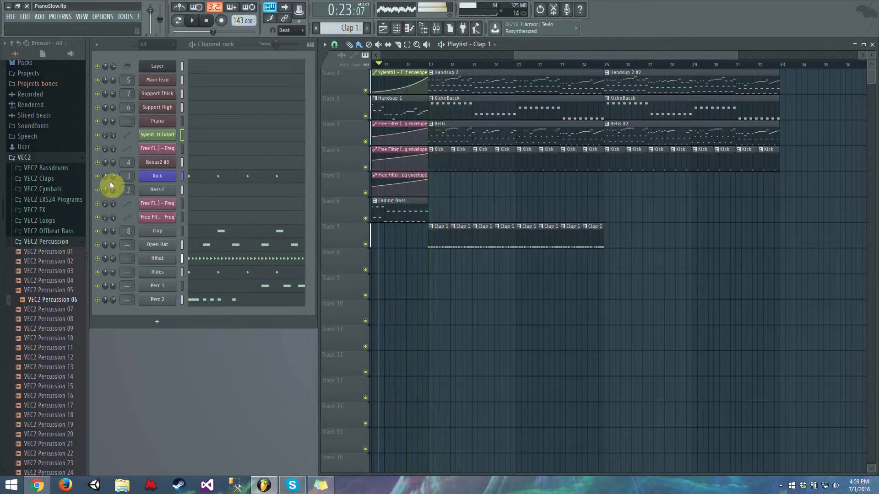
key("space")
left_click(419, 65)
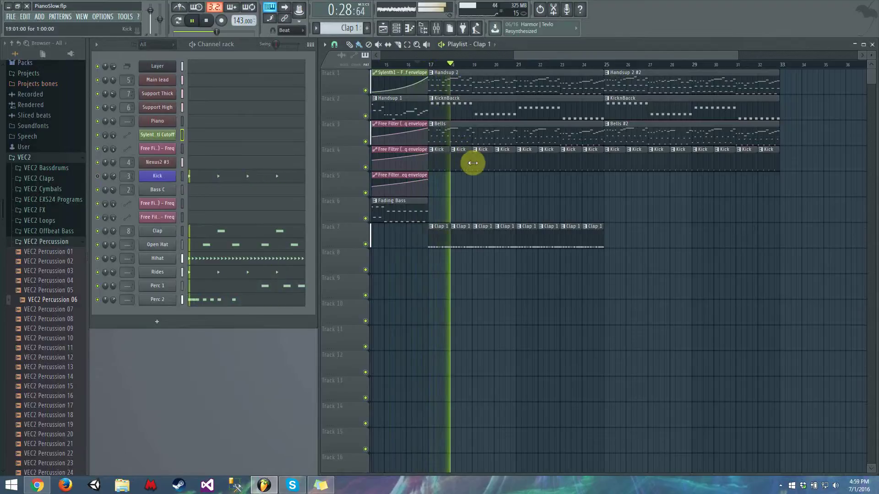
left_click(250, 178)
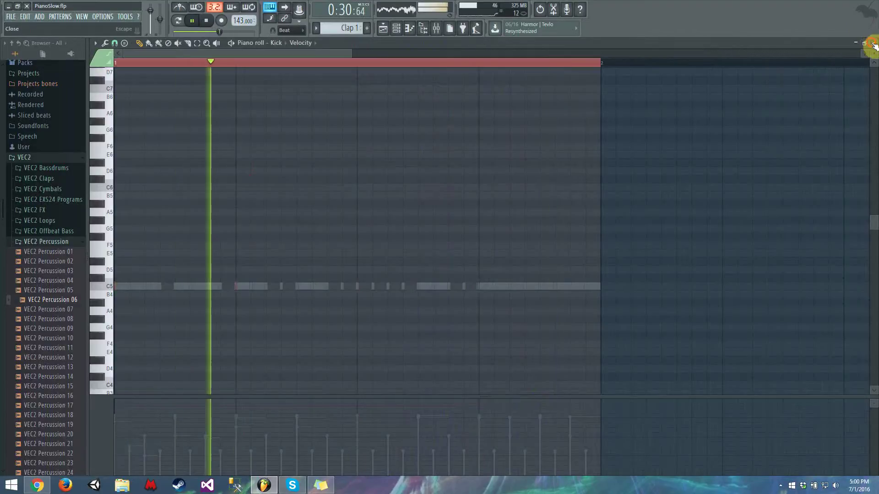
left_click(873, 44)
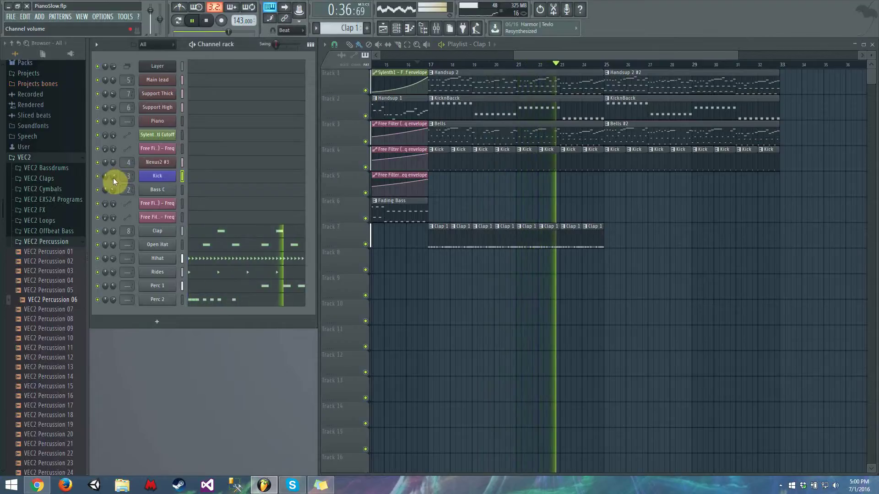
Switch playback to pattern mode and route the Open Hat, Hihat, Rides, Perc 1 and Perc 2 channels to mixer track 8
left_click(176, 21)
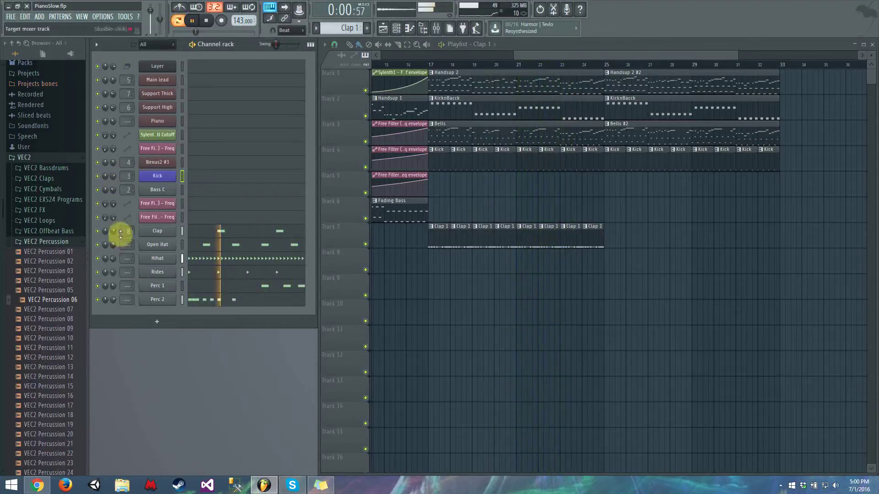
left_click_drag(128, 245, 128, 222)
mouse_move(127, 275)
left_mouse_down()
mouse_move(131, 236)
mouse_move(125, 290)
left_mouse_up()
key("space")
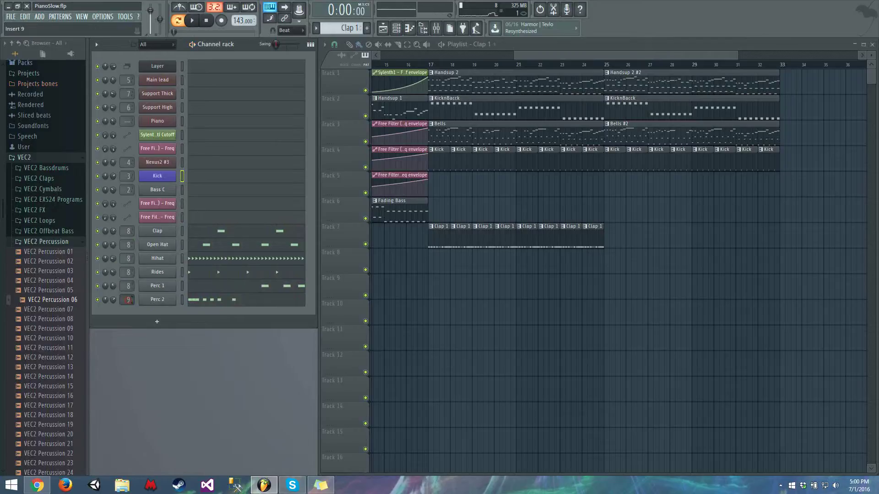
Save the project and open the mixer on the Drumgroup track
left_click(11, 17)
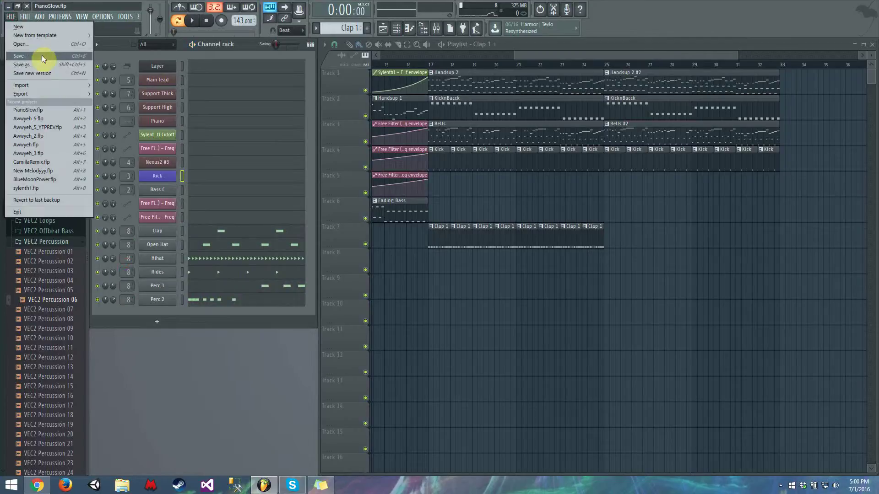
left_click(444, 43)
left_click(439, 32)
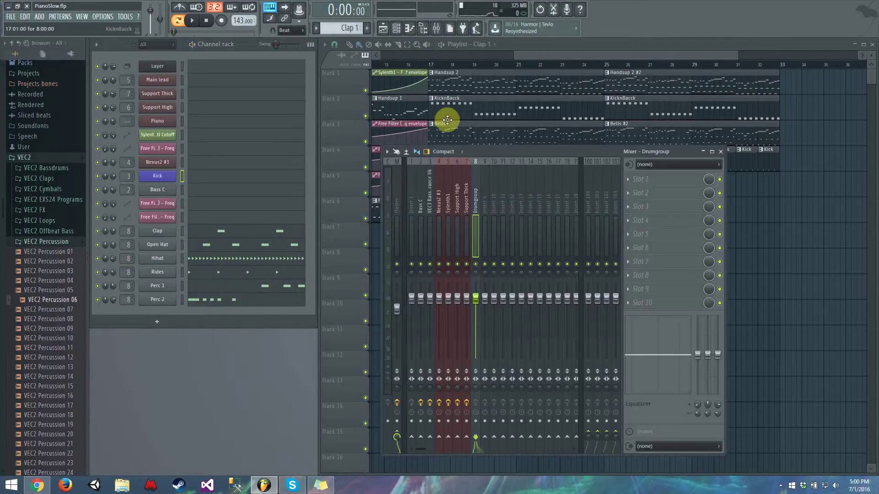
Play back the drum pattern to check the balance of the grouped drum channels
key("space")
left_click(629, 179)
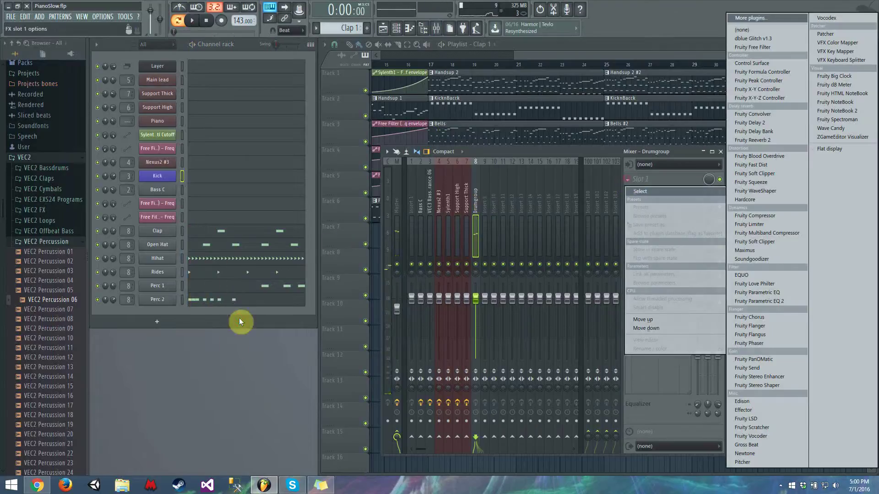
left_click(230, 344)
key("space")
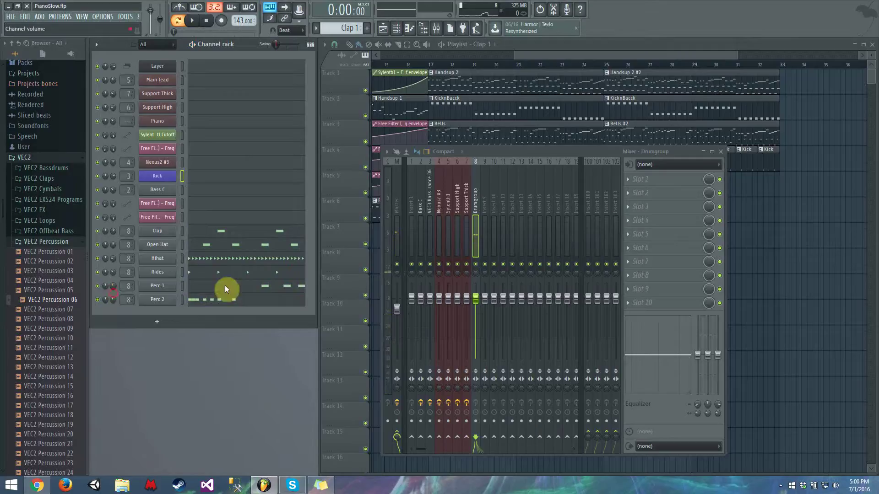
Add Fruity Reeverb 2 to slot 1 of the Drumgroup track and adjust its wet level with the pattern playing
left_click(630, 182)
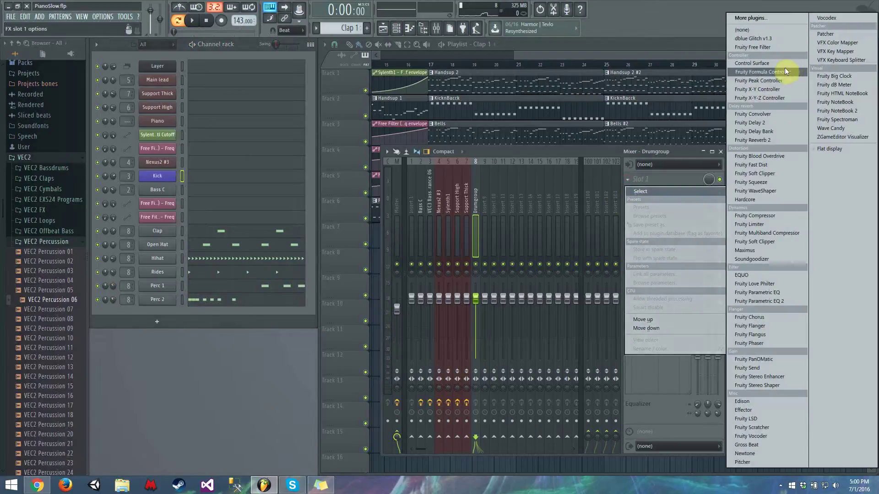
left_click(773, 141)
key("space")
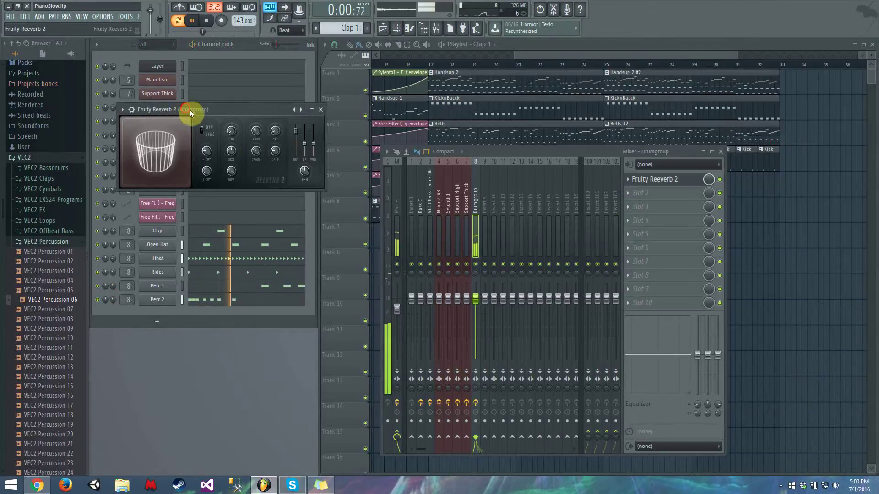
left_click_drag(189, 109, 319, 166)
left_click_drag(442, 196, 400, 187)
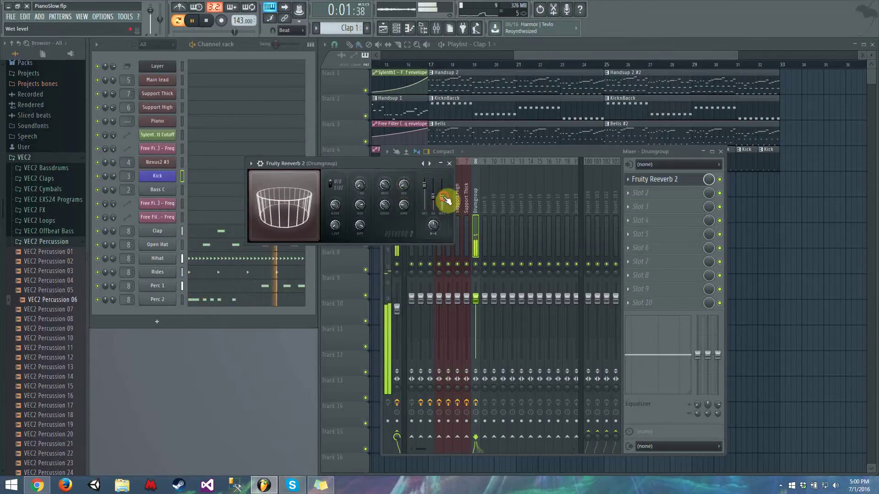
left_click(449, 163)
Add Fruity parametric EQ 2 to slot 2 of the Drumgroup track, cutting the lows, slightly boosting the low mids and dipping the upper mids
left_click(628, 194)
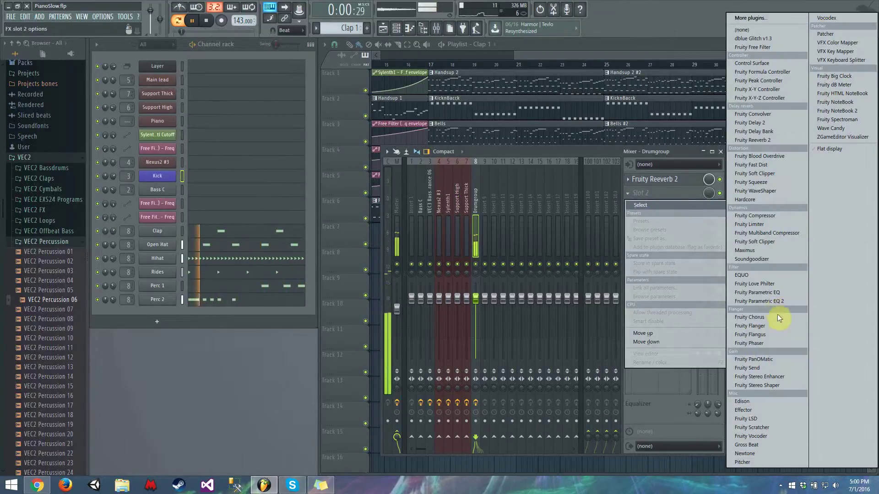
left_click(760, 301)
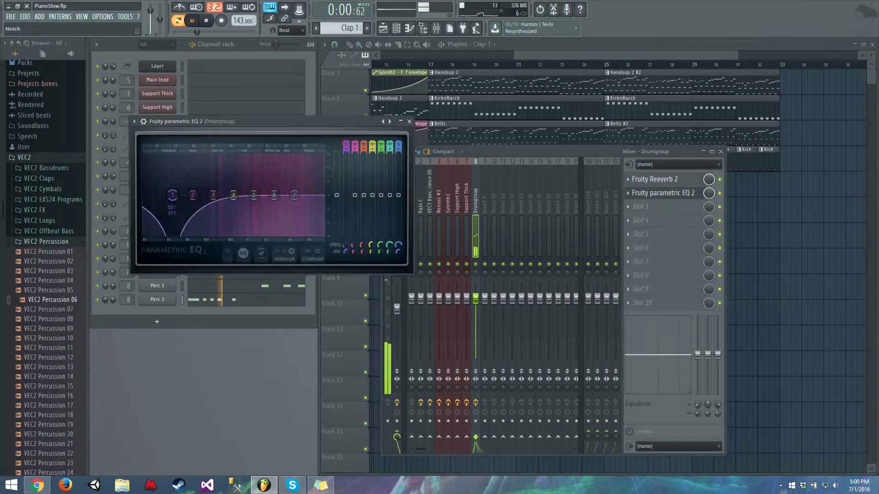
left_click_drag(172, 195, 192, 195)
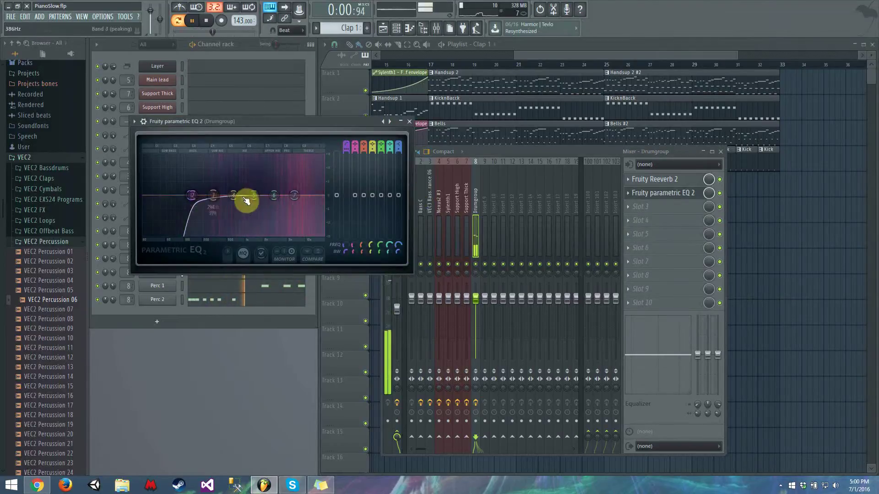
left_click_drag(297, 196, 275, 199)
left_click_drag(256, 196, 230, 191)
left_click_drag(253, 197, 298, 194)
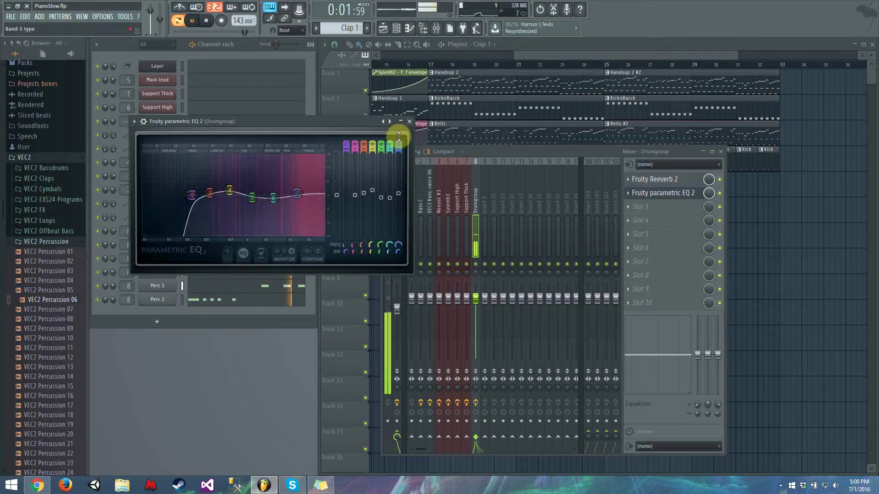
left_click(410, 122)
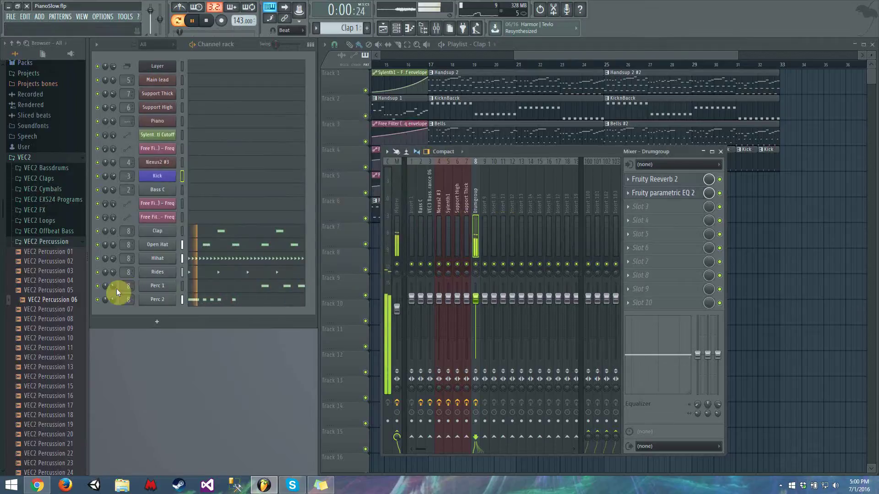
Add Fruity delay 2 to slot 3 of the Drumgroup track, try different delay settings and bypass the effect
left_click(628, 209)
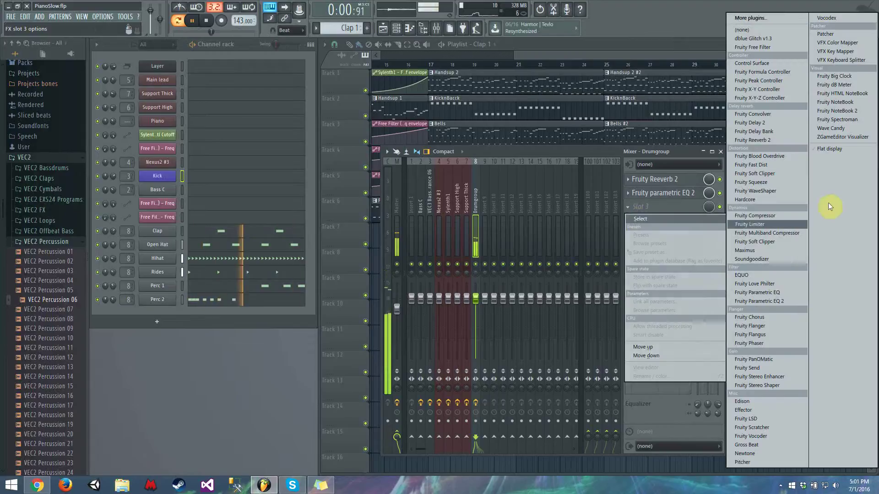
left_click(779, 123)
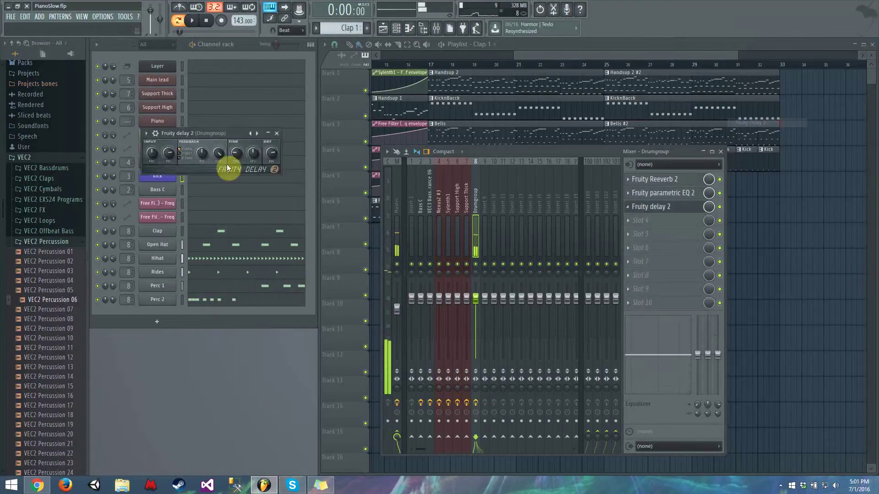
left_click(146, 135)
mouse_move(172, 163)
left_click(272, 178)
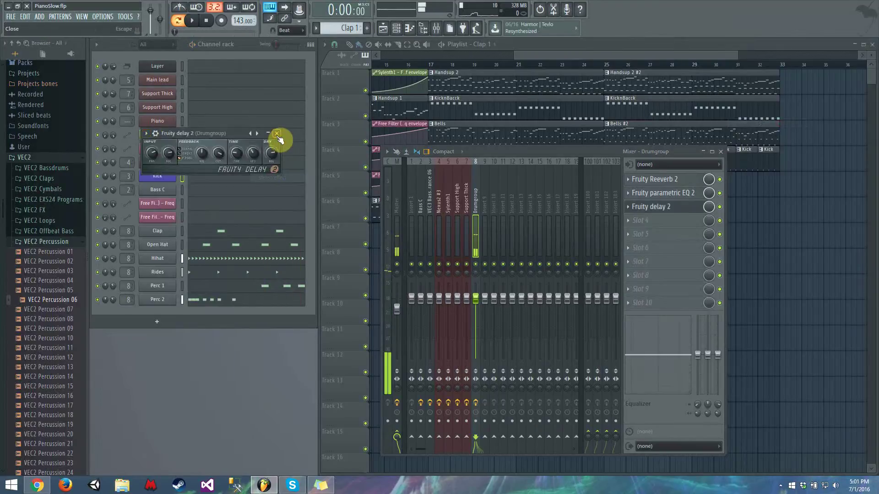
left_click(276, 134)
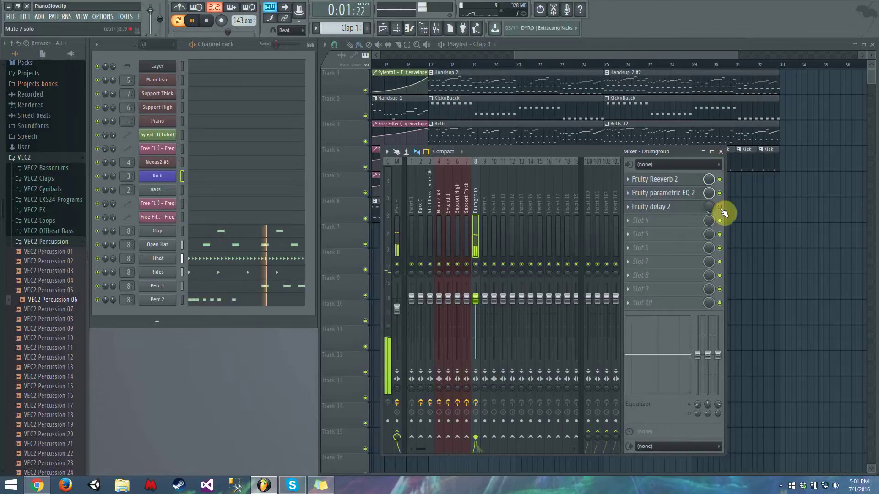
Add Fruity Free Filter to slot 4 of the Drumgroup track as a High pass with minimum Q and 10 Hz frequency, and close the mixer
left_click(630, 224)
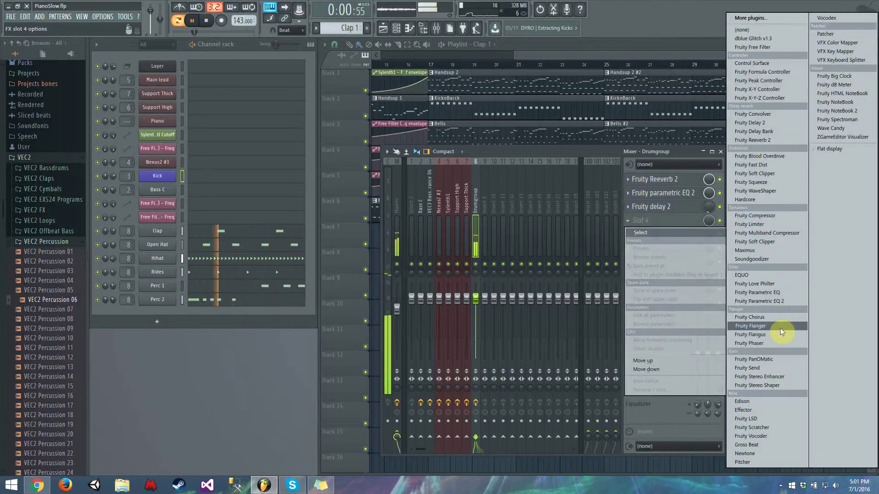
left_click(775, 48)
left_click(165, 160)
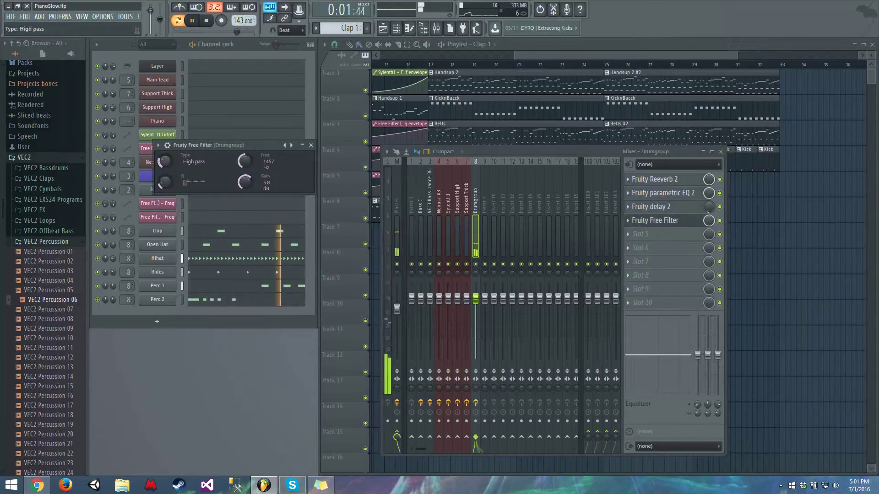
left_click(158, 184)
left_click_drag(245, 161, 244, 177)
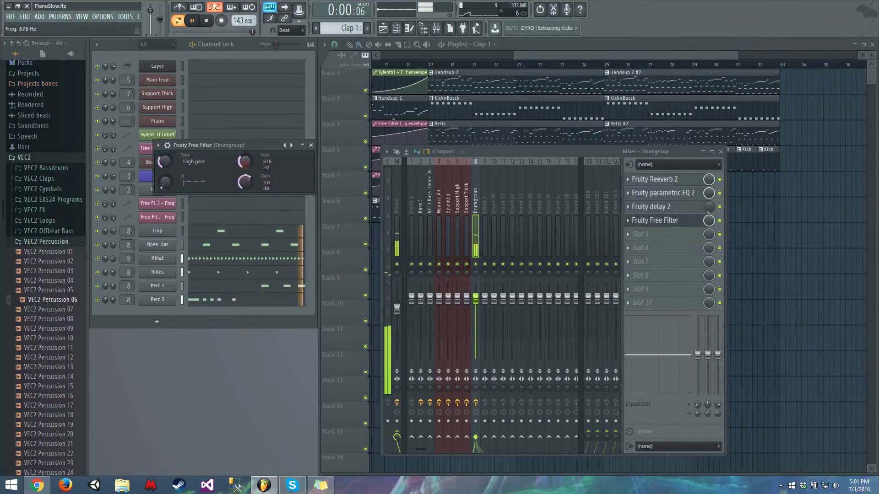
left_click(721, 151)
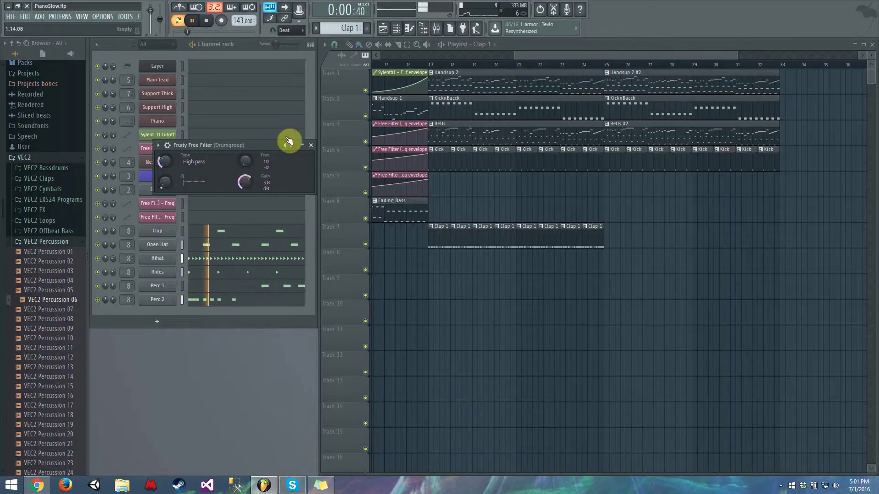
left_click(315, 146)
key("space")
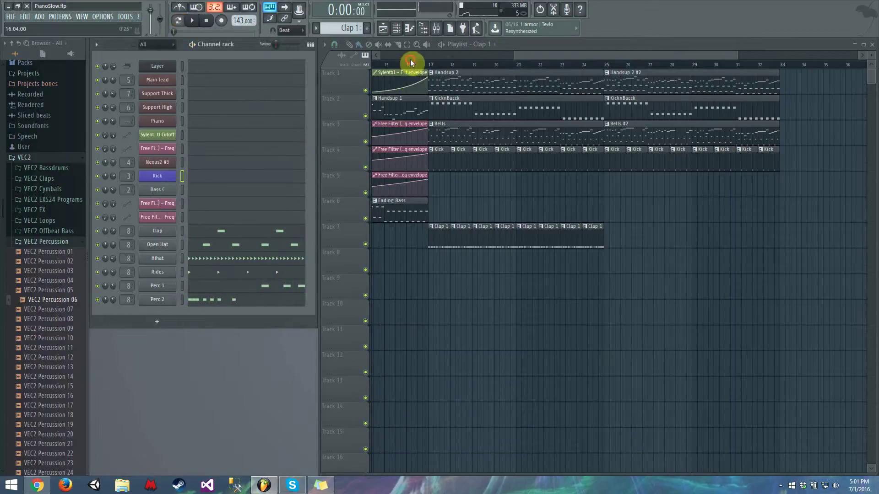
Play the song from about bar 16 to hear the drums enter in the Handsup 2 section
left_click_drag(410, 59, 636, 60)
left_click(391, 64)
key("space")
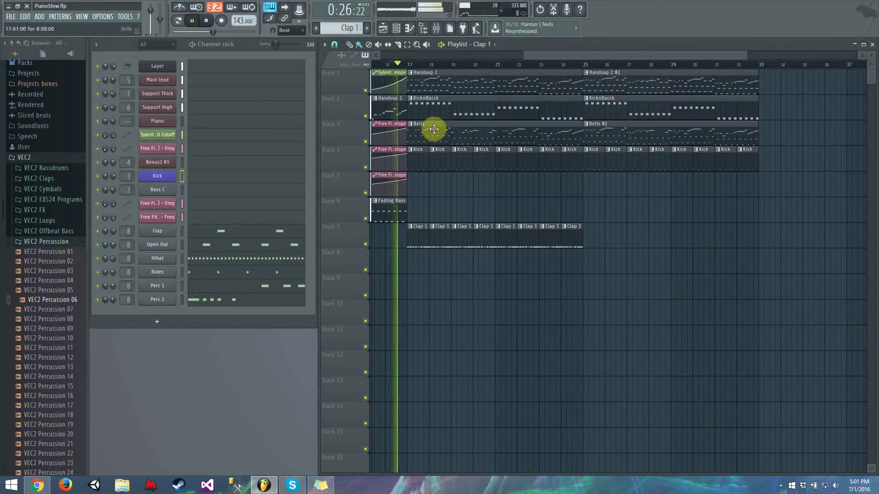
left_click(11, 17)
key("Escape")
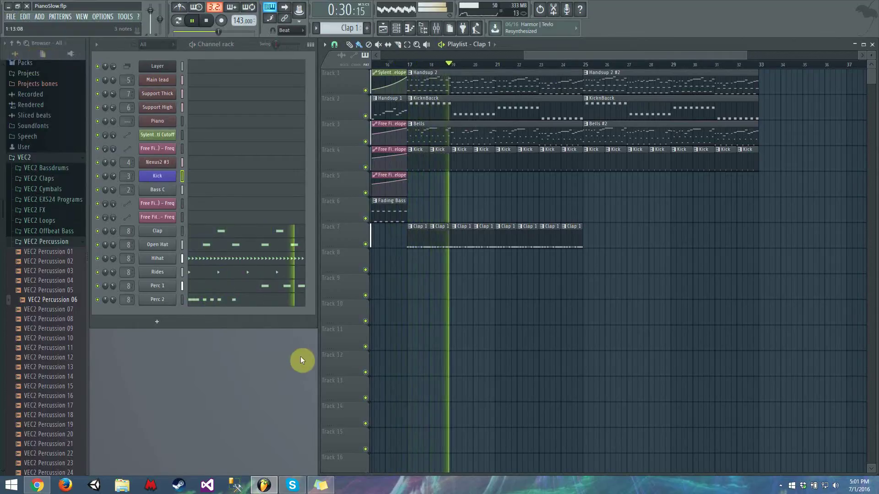
Adjust the Perc 1 channel's volume during playback and save the project
left_click_drag(113, 300, 114, 288)
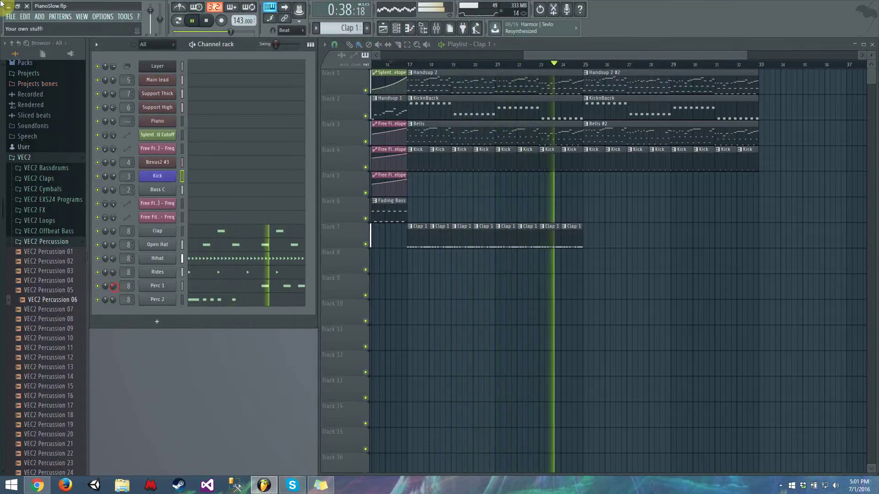
left_click(11, 16)
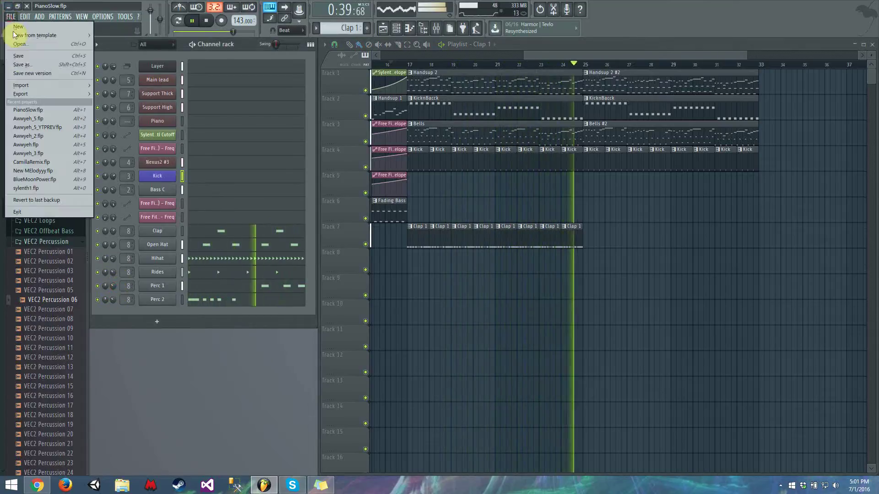
left_click(20, 56)
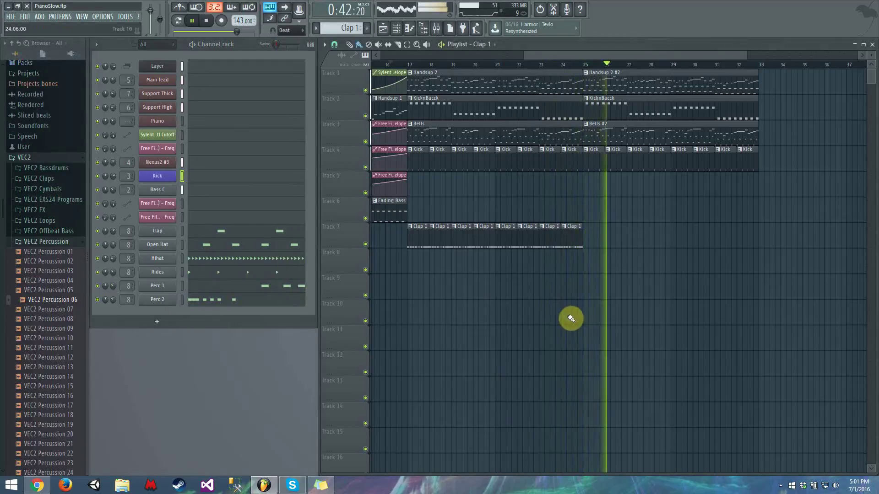
Rename the Clap 1 pattern to "Drums Full" and stop playback
left_click(351, 29)
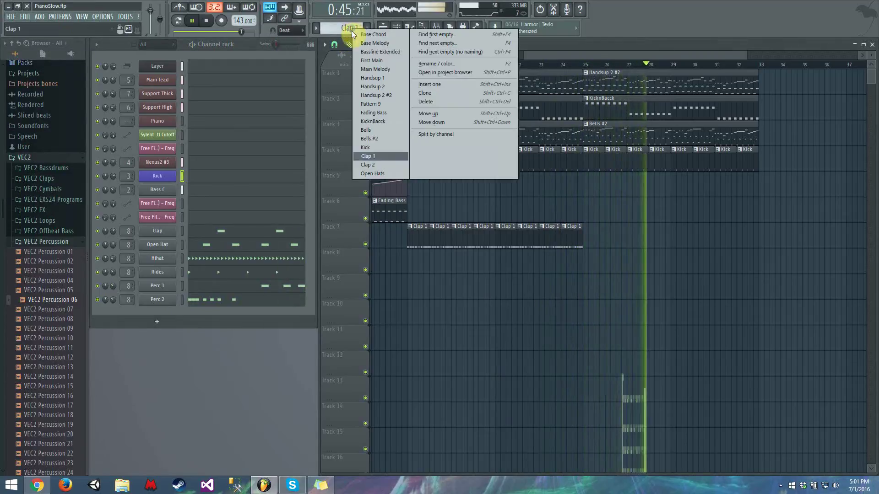
left_click(451, 63)
type("Drums")
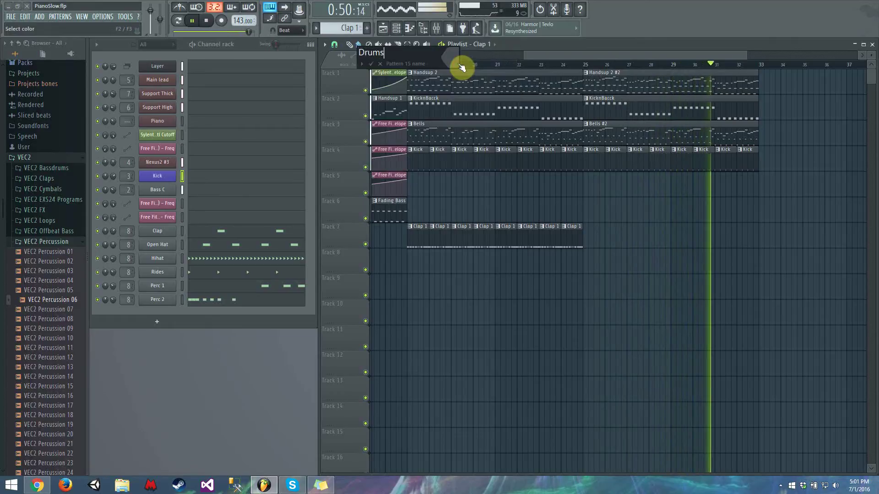
type(" Full")
key("Return")
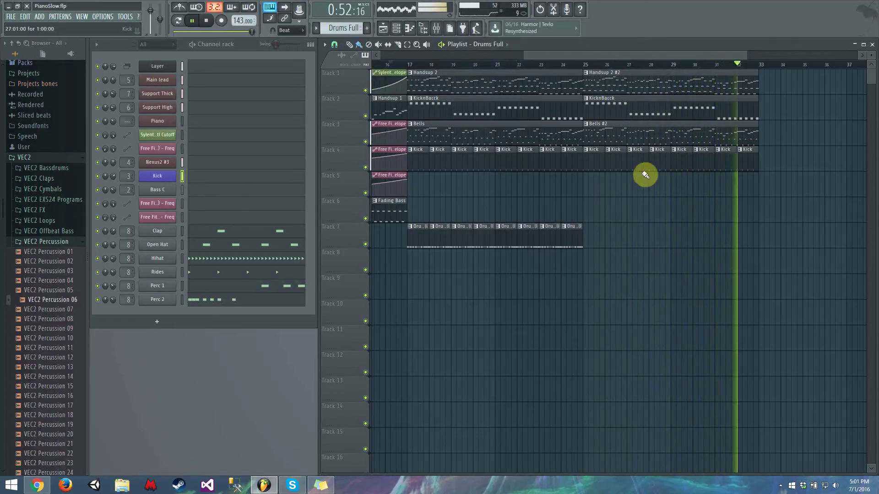
key("space")
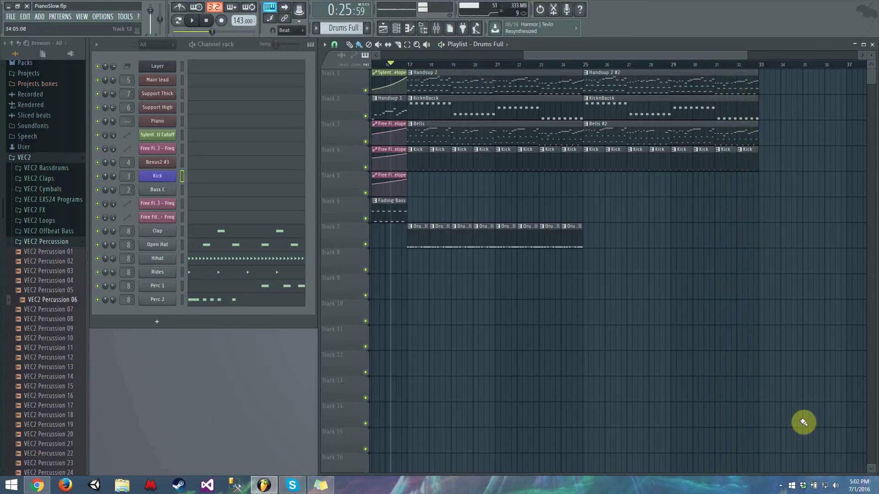
left_click(782, 486)
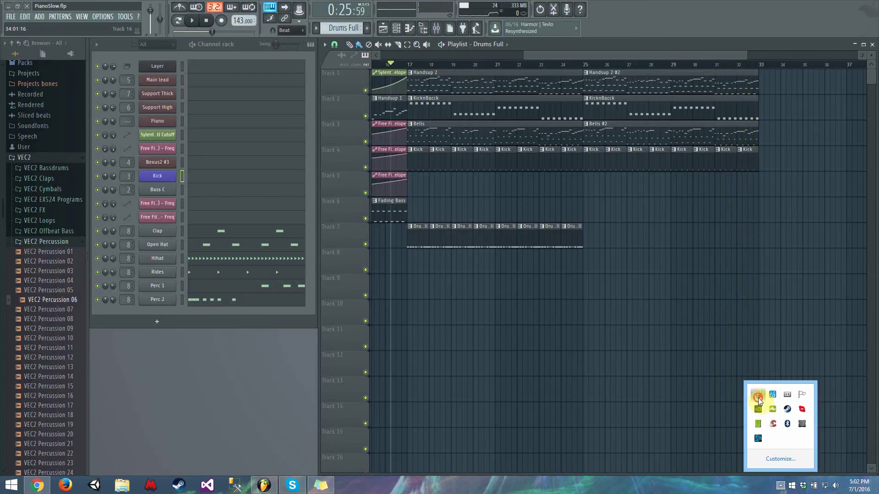